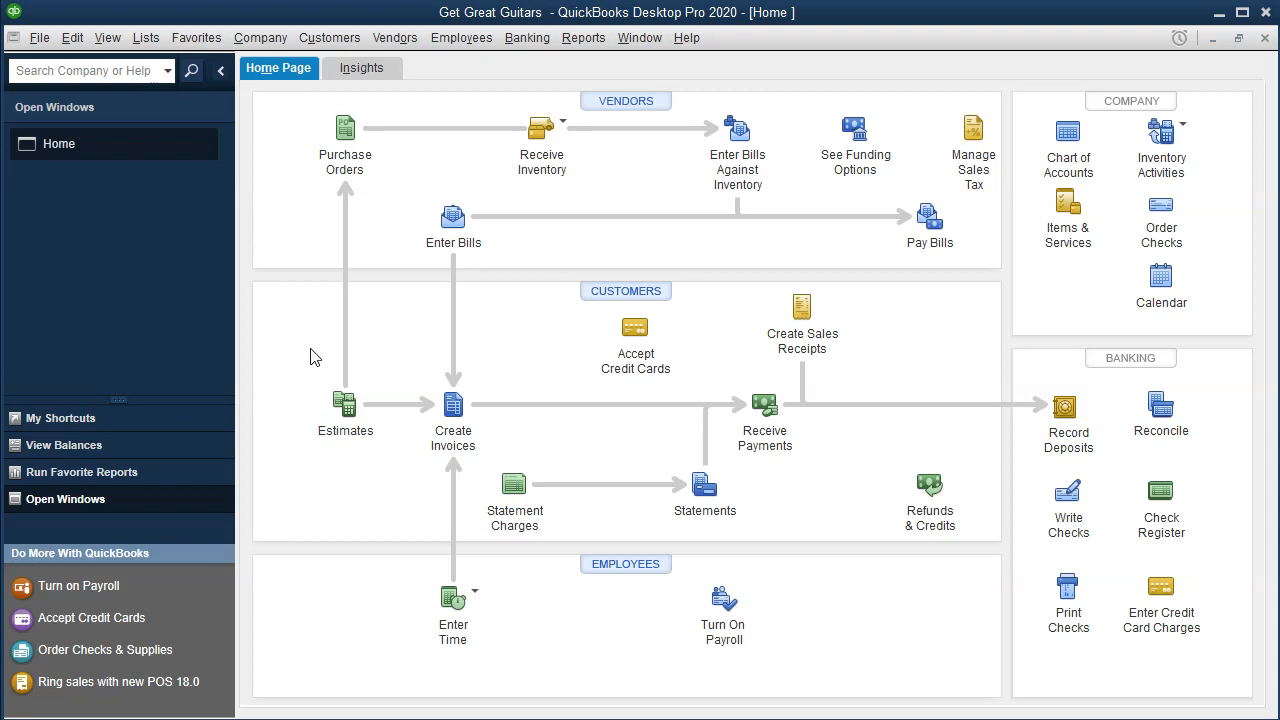
Open the standard Balance Sheet report and customize its date range to 01/01/2020 through 12/31/2020.
{"action": "left_click", "coordinate": [580, 38]}
{"action": "mouse_move", "coordinate": [730, 194]}
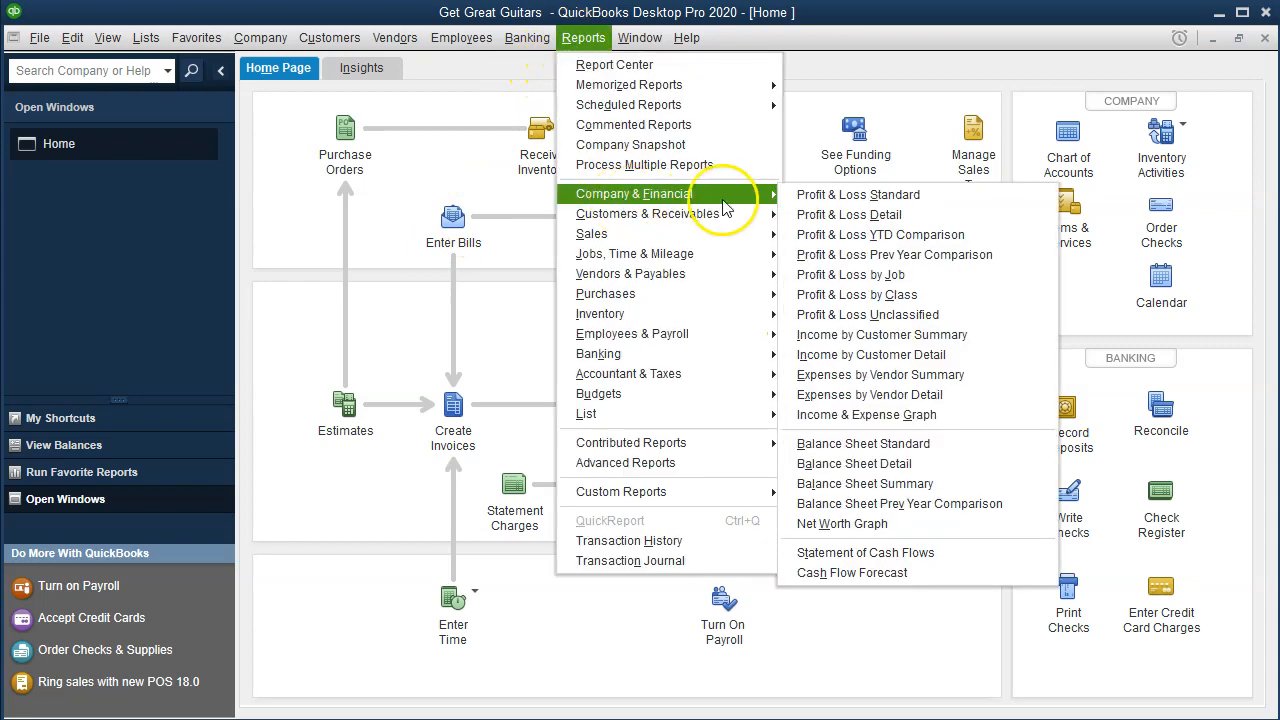
{"action": "left_click", "coordinate": [870, 446]}
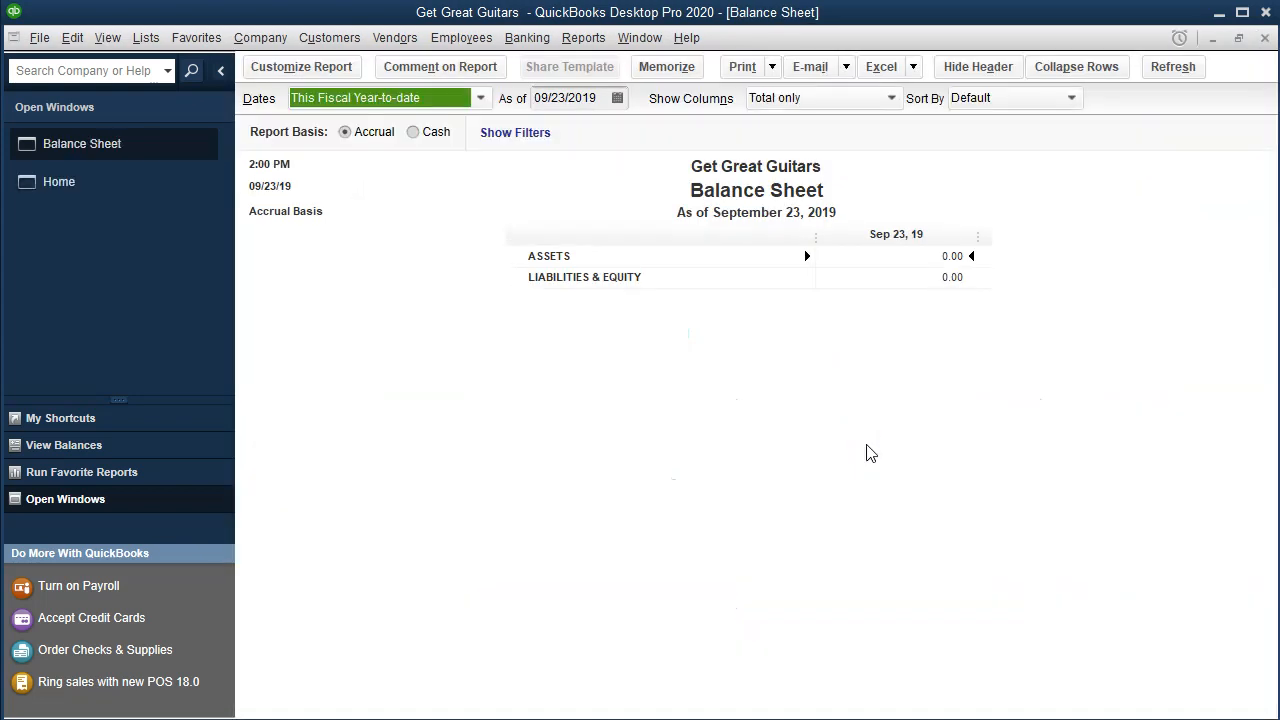
{"action": "left_click", "coordinate": [335, 78]}
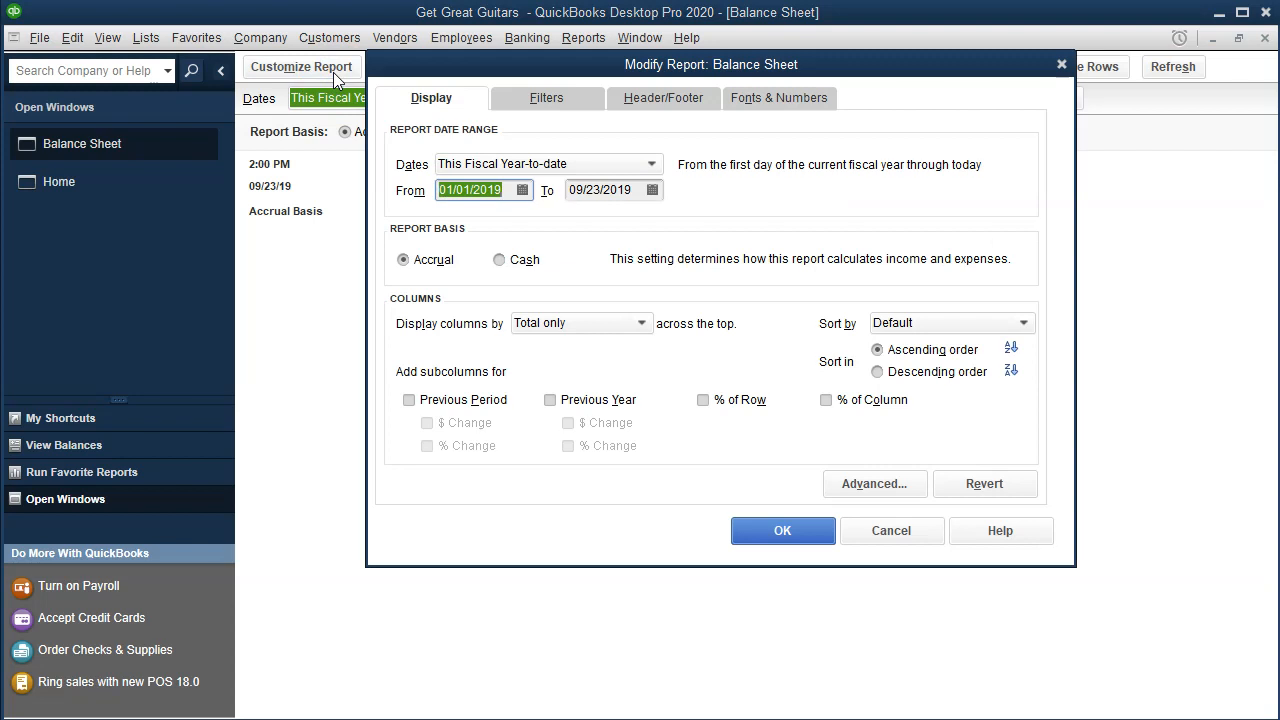
{"action": "type", "text": "010120"}
{"action": "key", "text": "Tab"}
{"action": "type", "text": "123120"}
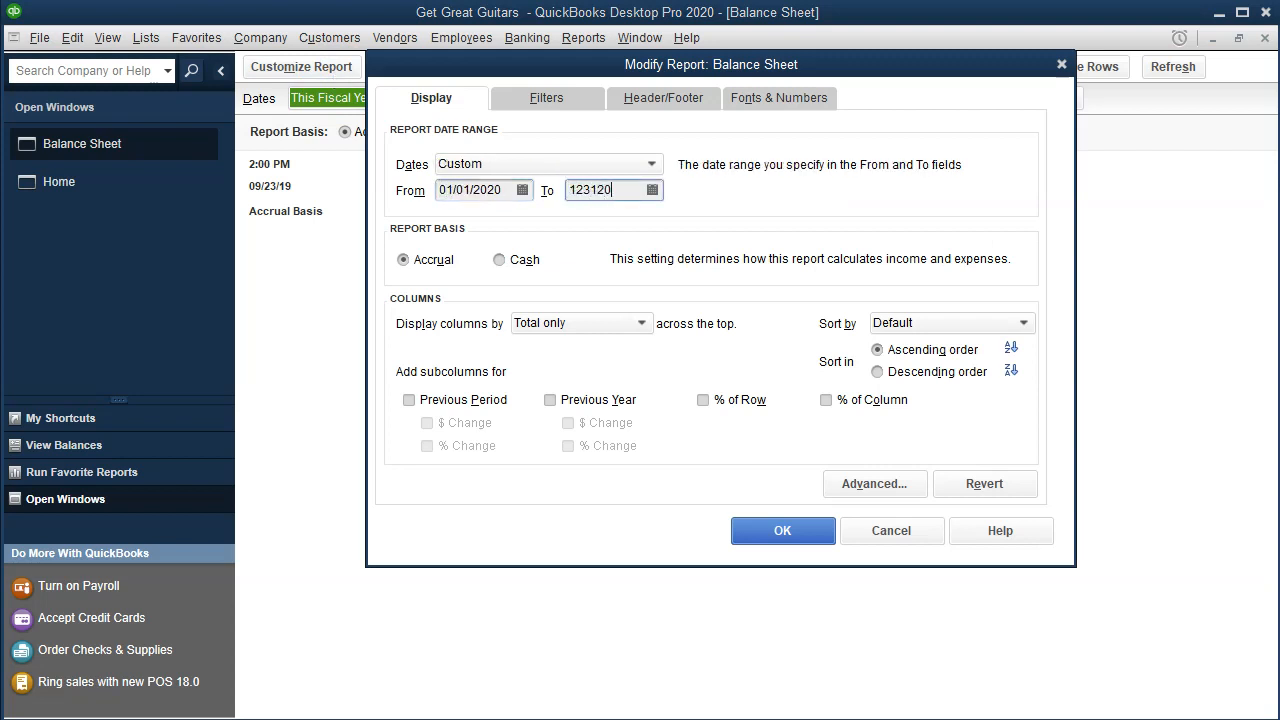
{"action": "key", "text": "Tab"}
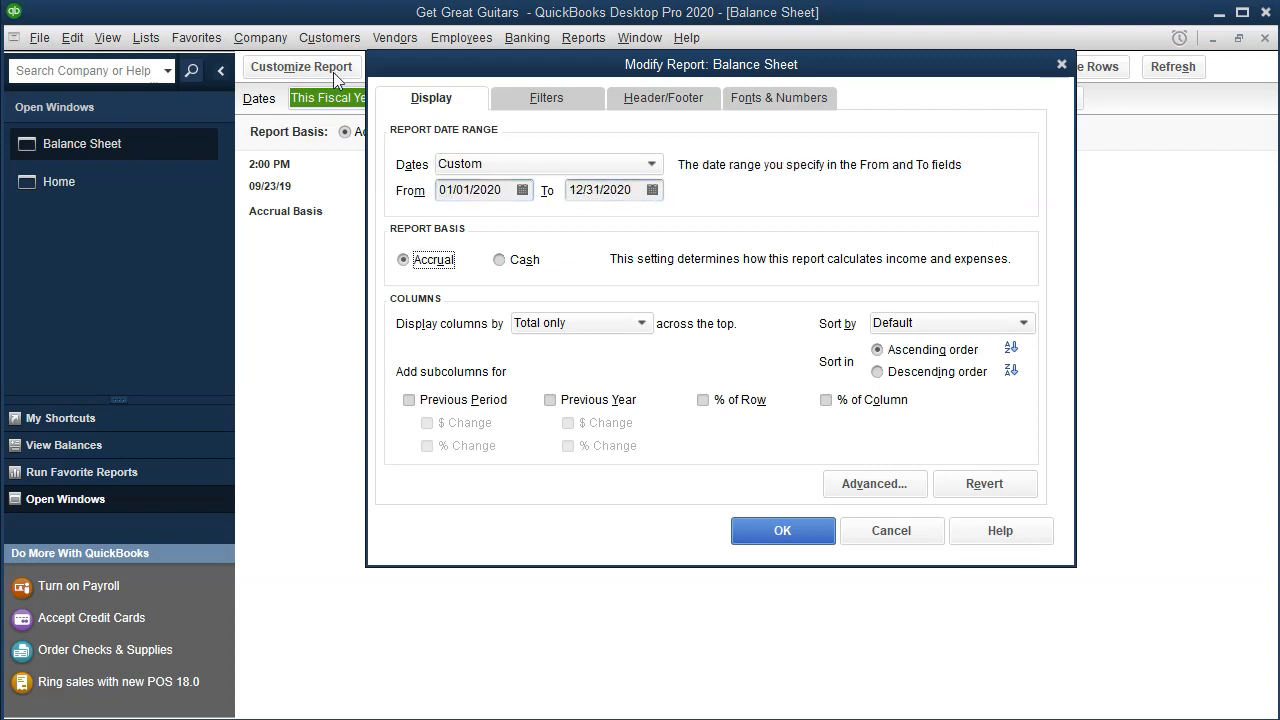
{"action": "left_click", "coordinate": [797, 540]}
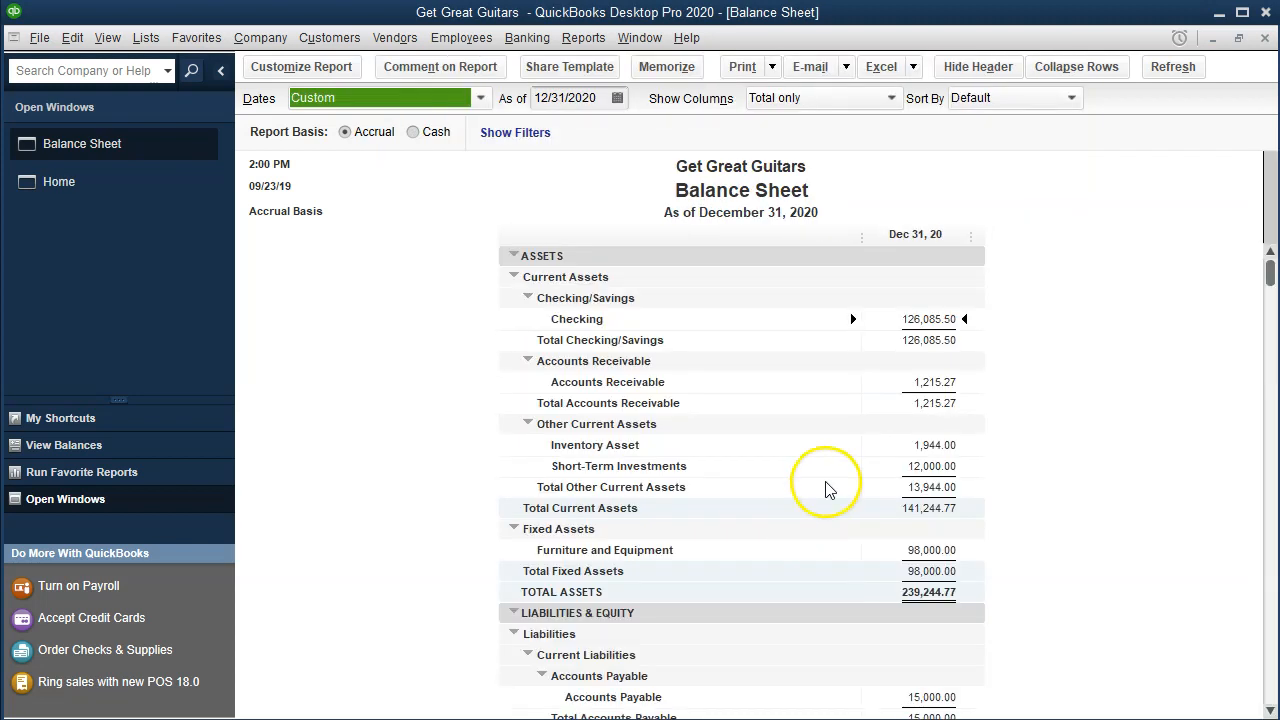
{"action": "left_click", "coordinate": [922, 333]}
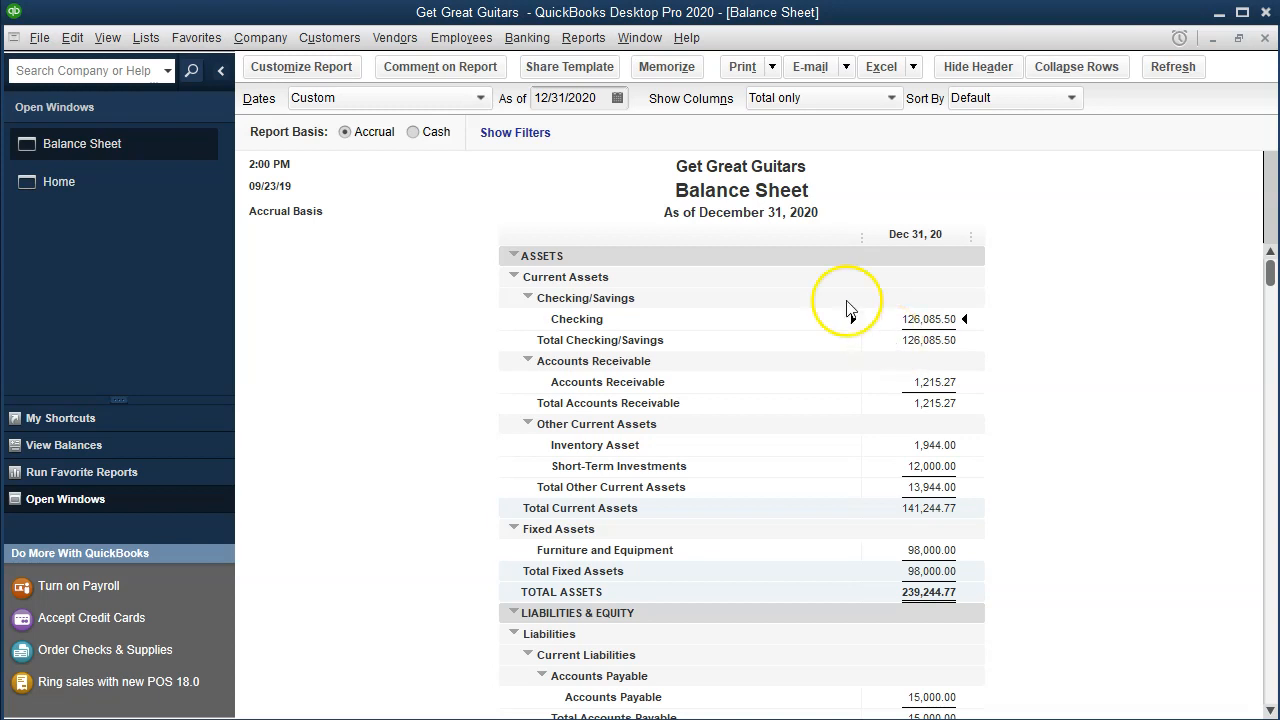
Open the standard Profit & Loss report and set its date range to 01/01/2020 through 12/31/2020.
{"action": "left_click", "coordinate": [593, 43]}
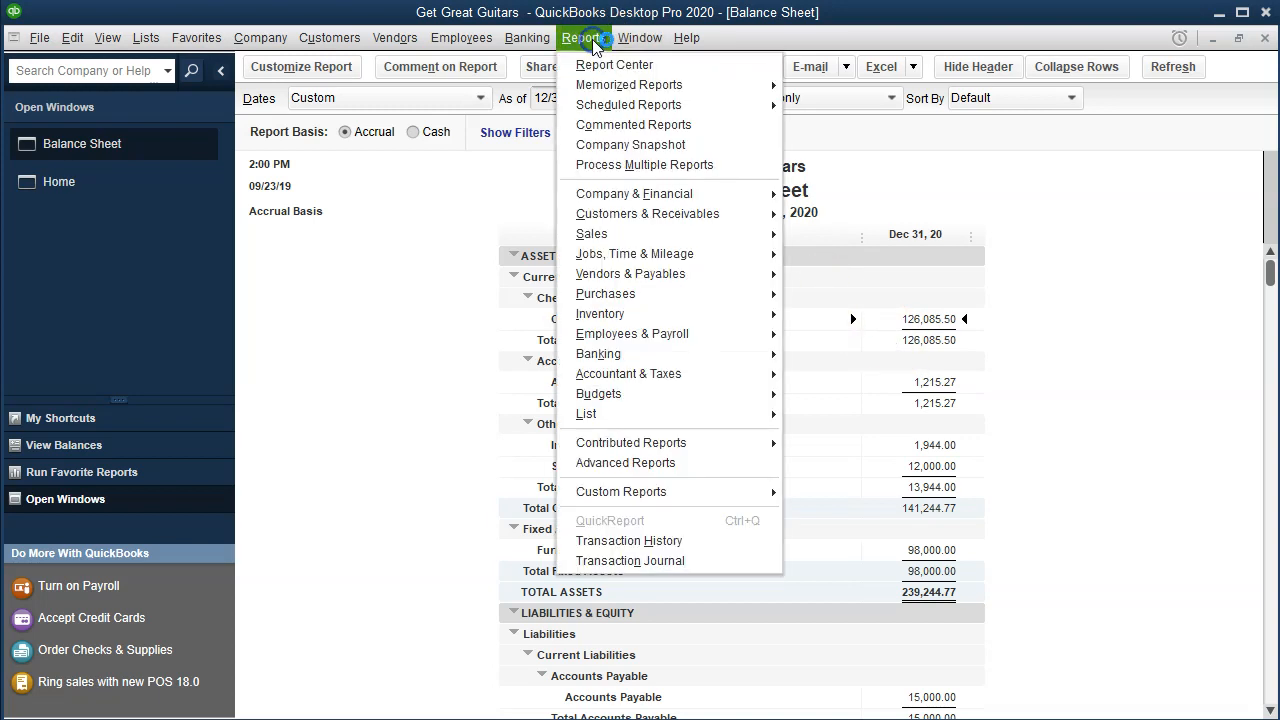
{"action": "mouse_move", "coordinate": [660, 204]}
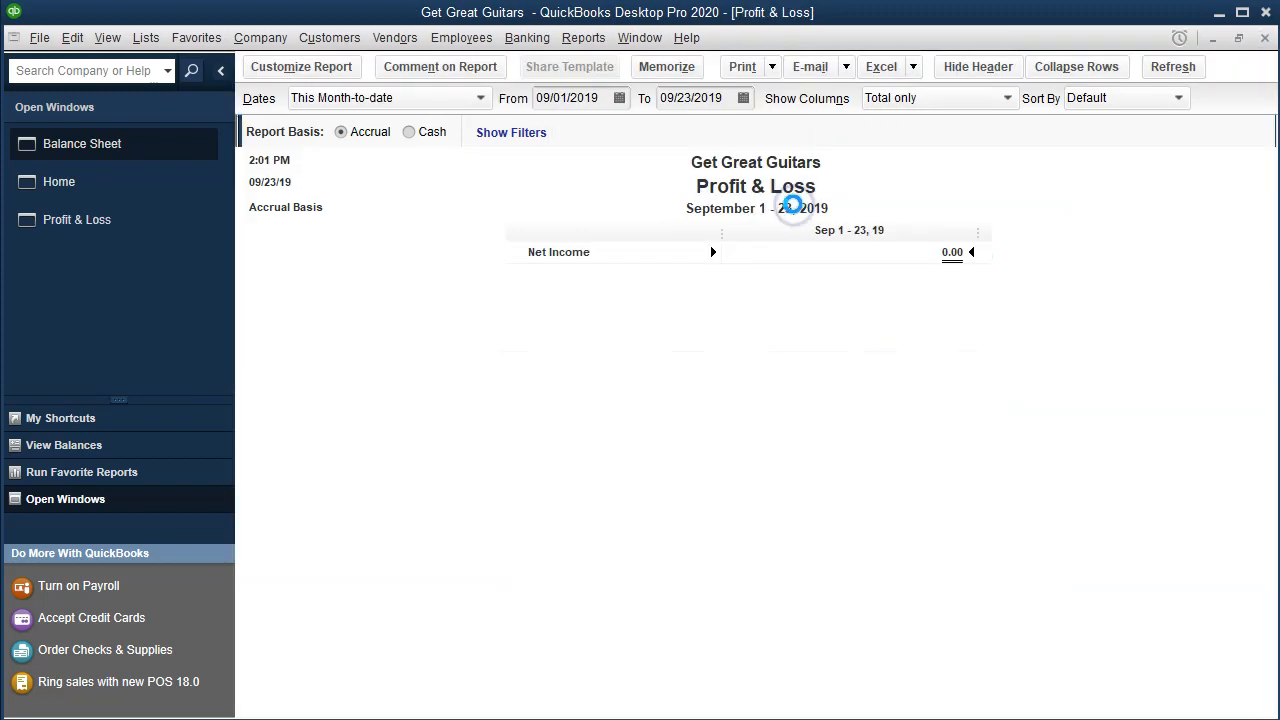
{"action": "key", "text": "Tab"}
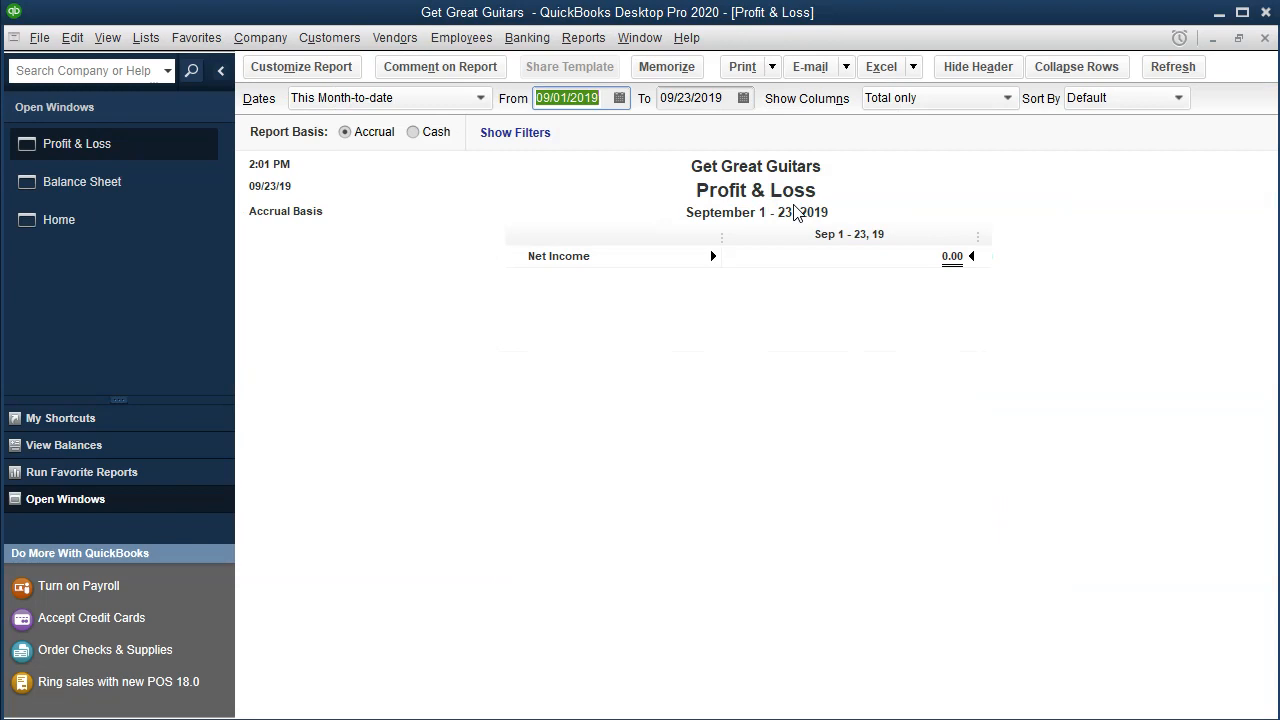
{"action": "type", "text": "010120"}
{"action": "key", "text": "Tab"}
{"action": "type", "text": "123120"}
{"action": "key", "text": "Tab"}
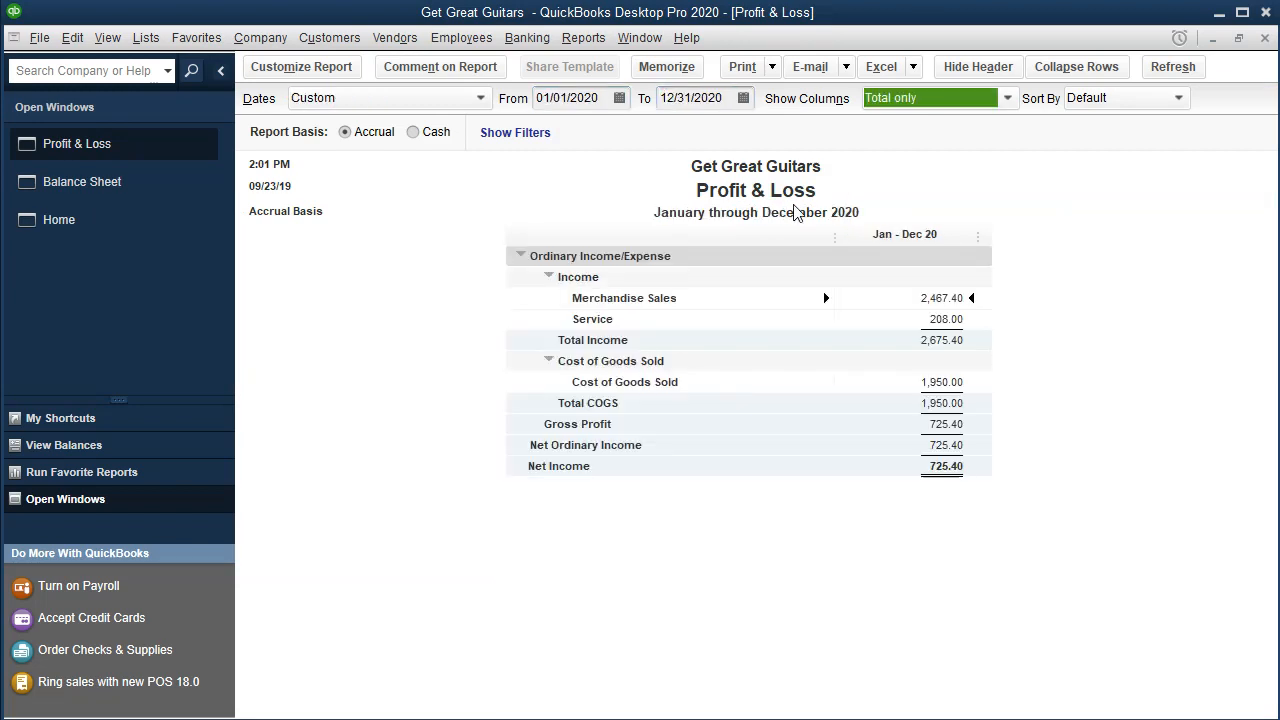
{"action": "left_click", "coordinate": [823, 375]}
{"action": "left_click", "coordinate": [578, 412]}
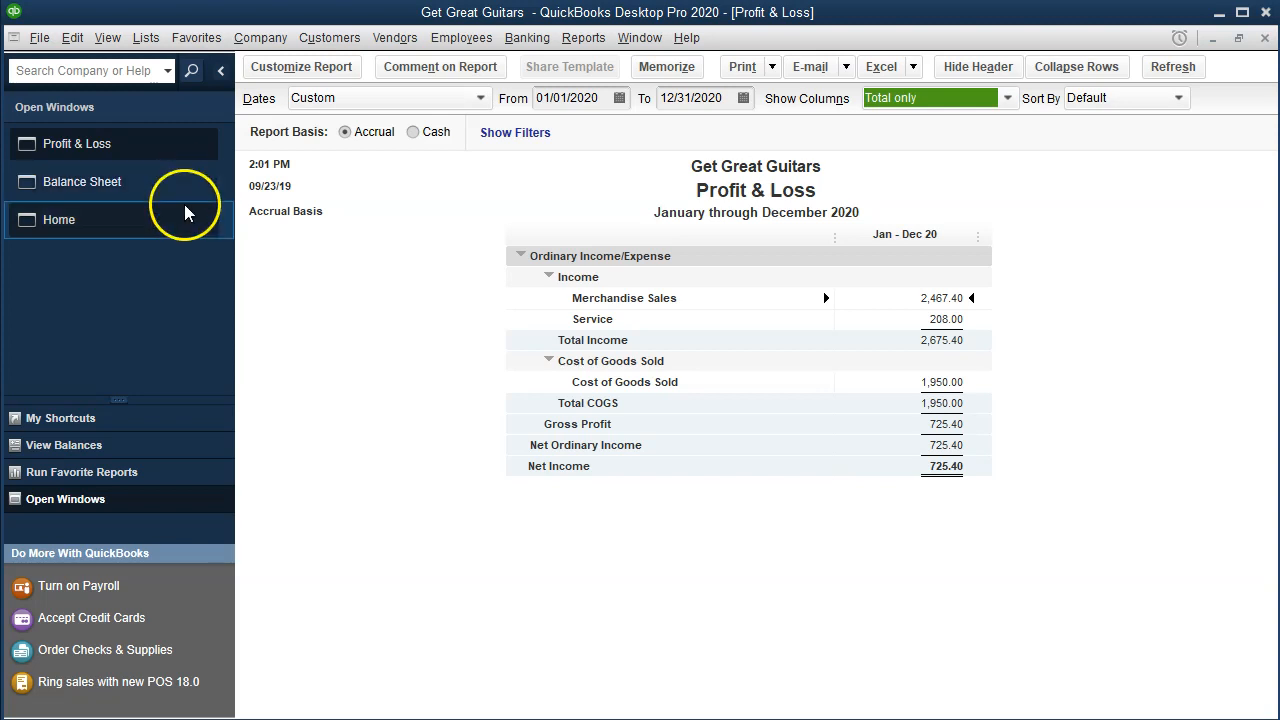
Open the Trial Balance report and set its date range to 01/01/2020 through 12/31/2020.
{"action": "left_click", "coordinate": [584, 40]}
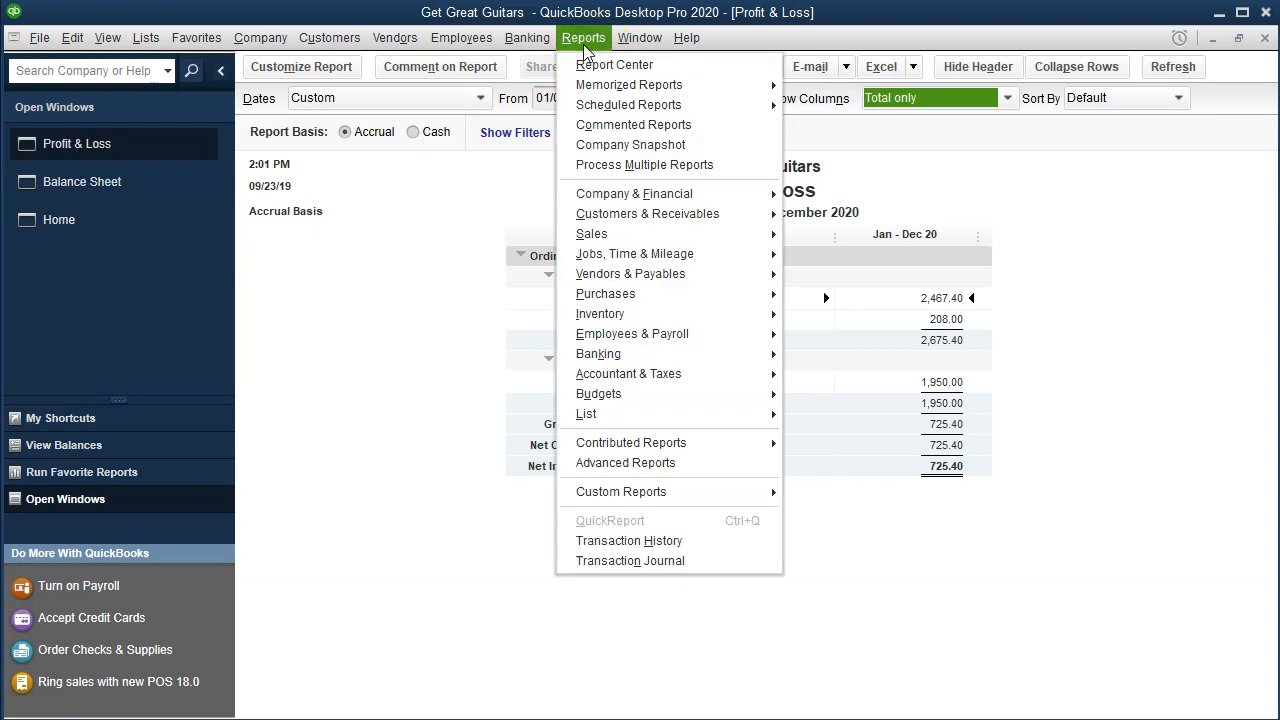
{"action": "left_click", "coordinate": [610, 373]}
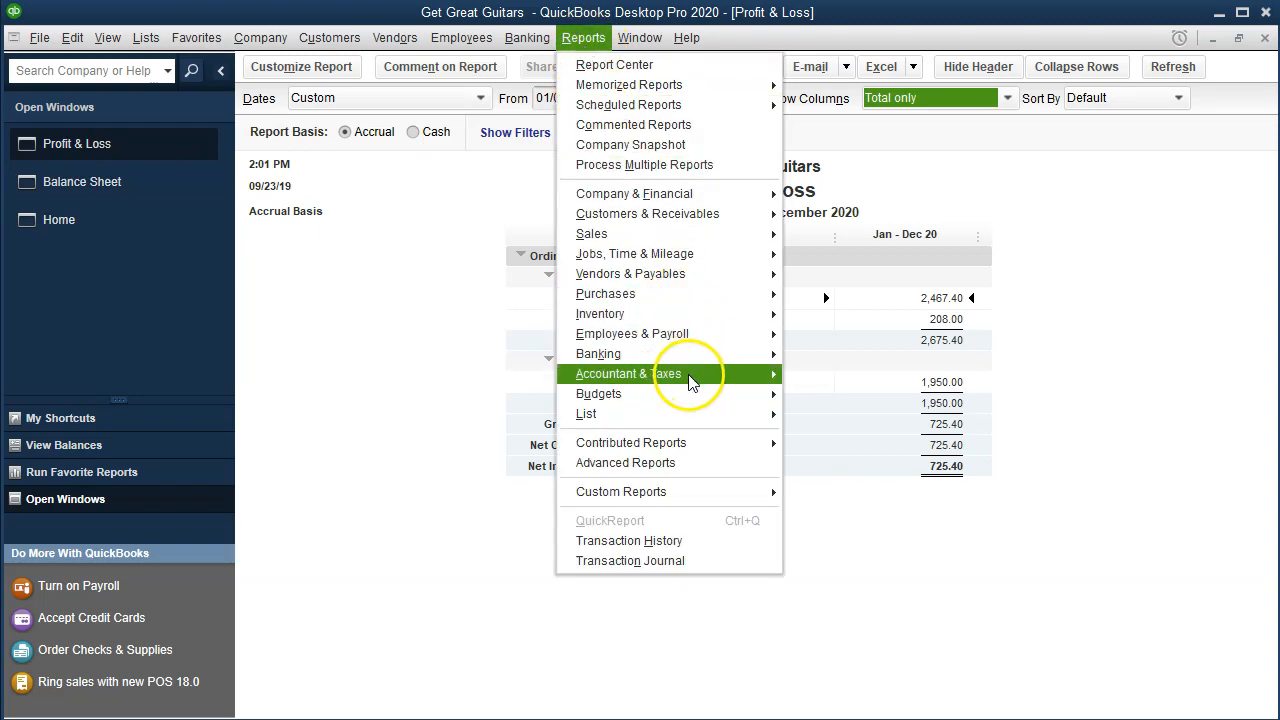
{"action": "left_click", "coordinate": [813, 381]}
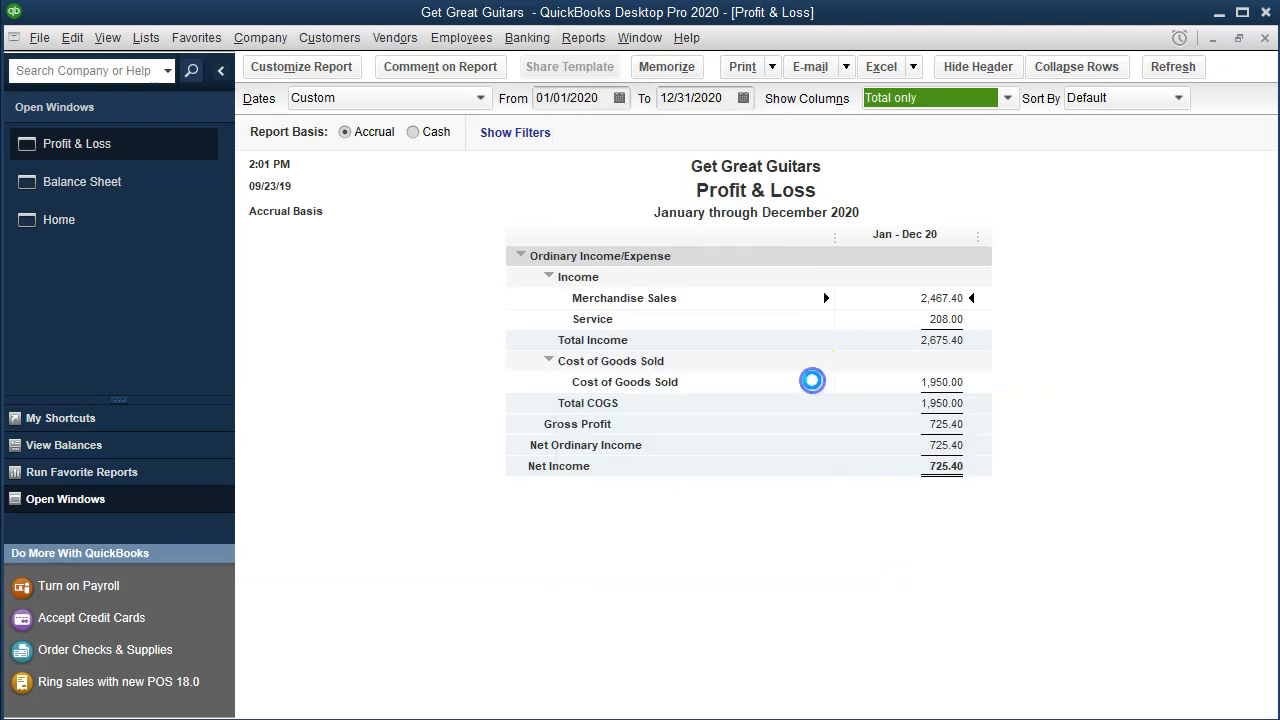
{"action": "key", "text": "Tab"}
{"action": "type", "text": "01012020"}
{"action": "key", "text": "Tab"}
{"action": "type", "text": "12/31/2020"}
{"action": "key", "text": "Tab"}
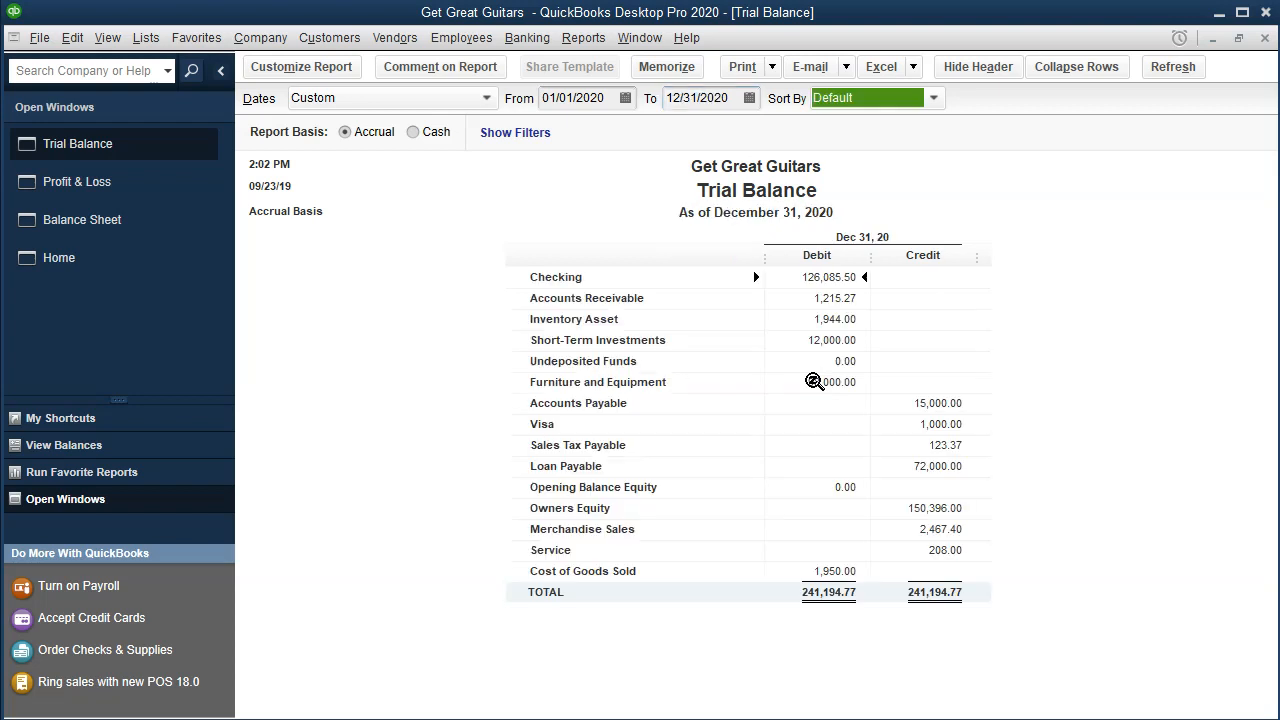
{"action": "left_click", "coordinate": [506, 521]}
{"action": "left_click", "coordinate": [517, 514]}
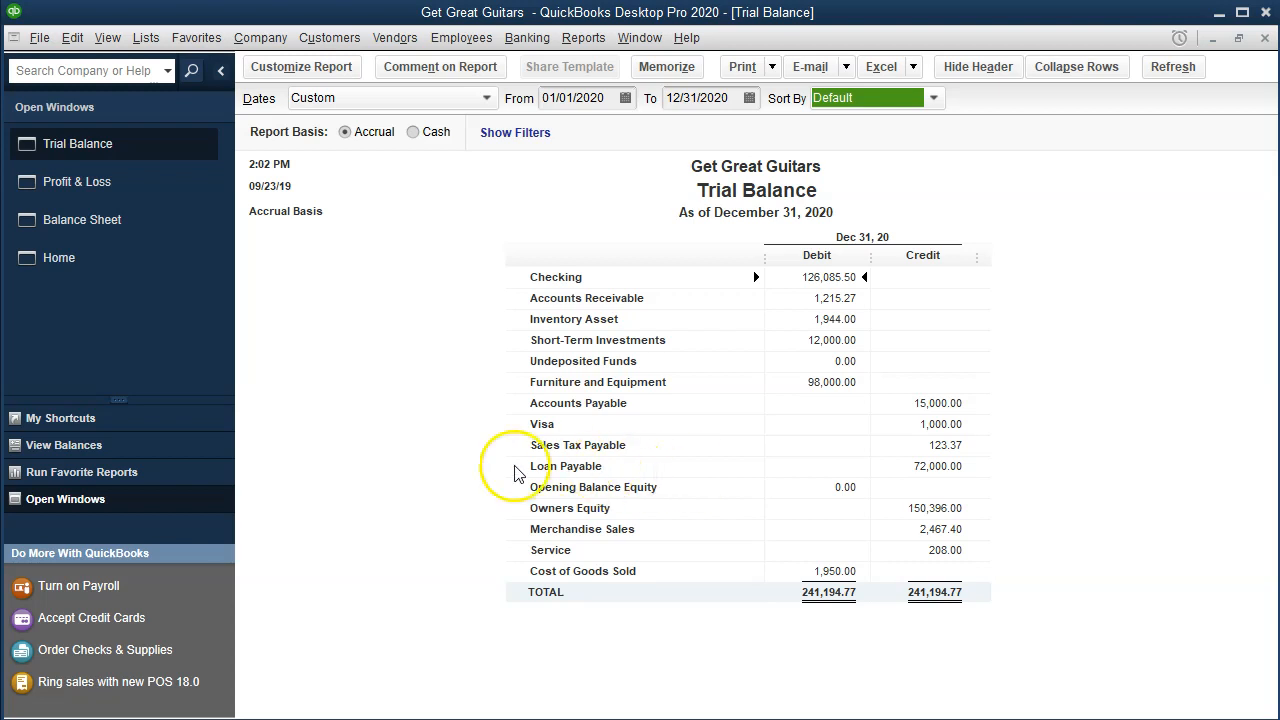
Start a new check from the Checking account and date it 01/28/2020.
{"action": "left_click", "coordinate": [66, 262]}
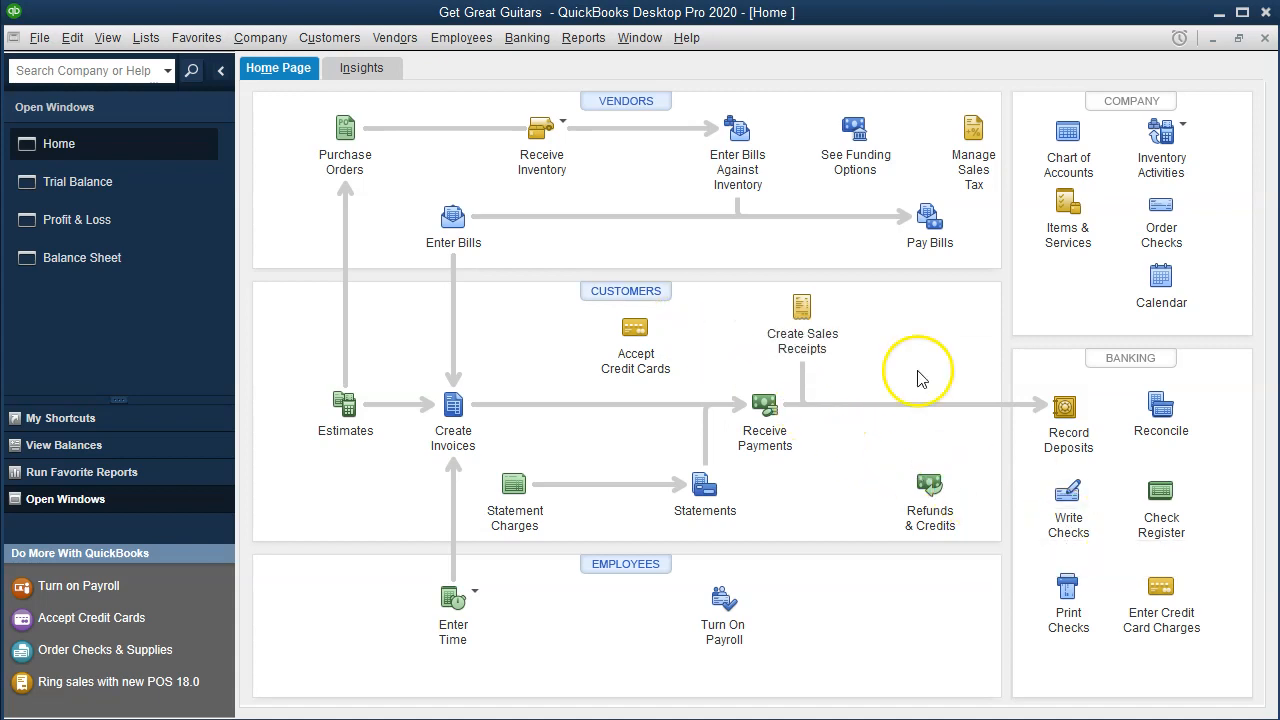
{"action": "left_click", "coordinate": [535, 42]}
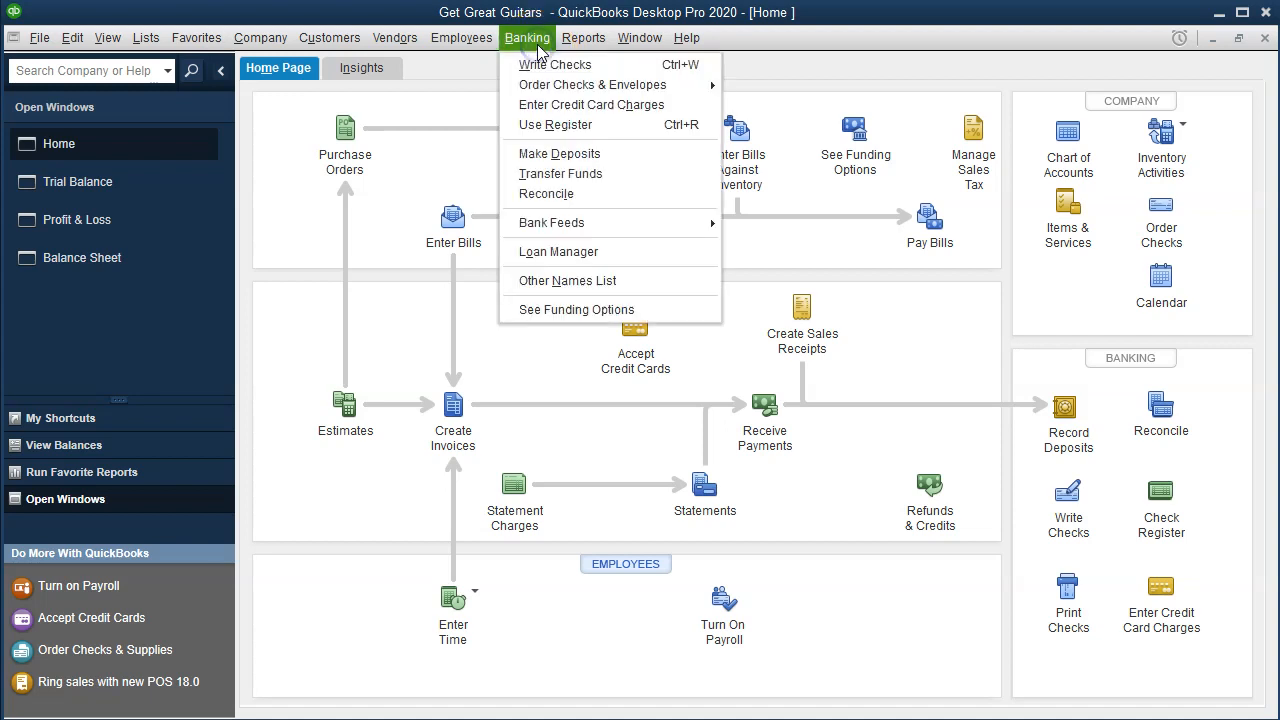
{"action": "left_click", "coordinate": [545, 64]}
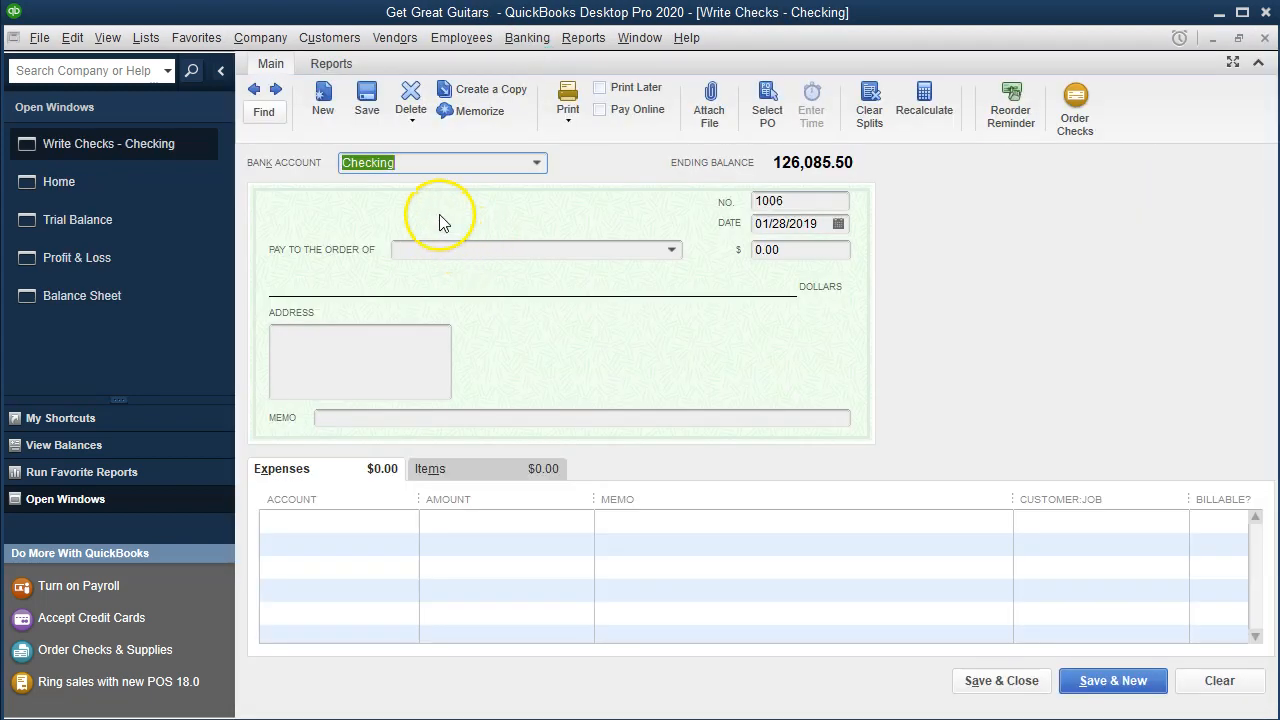
{"action": "key", "text": "Tab"}
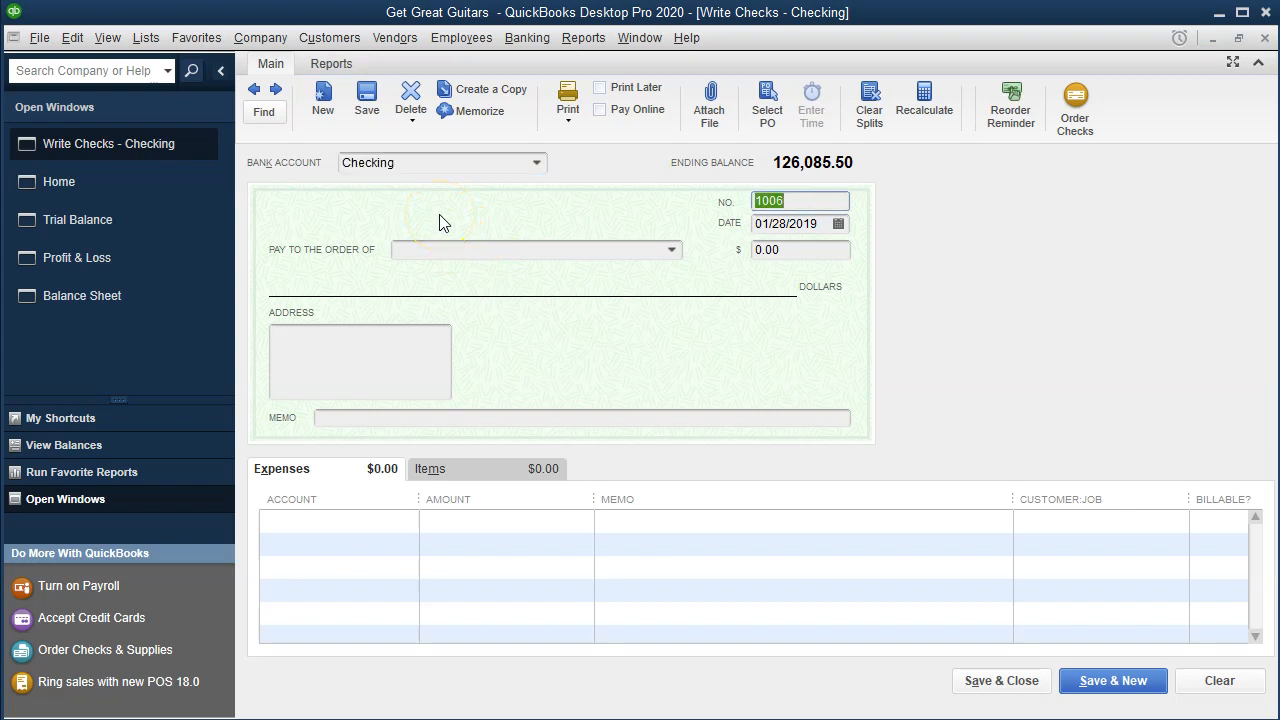
{"action": "key", "text": "Tab"}
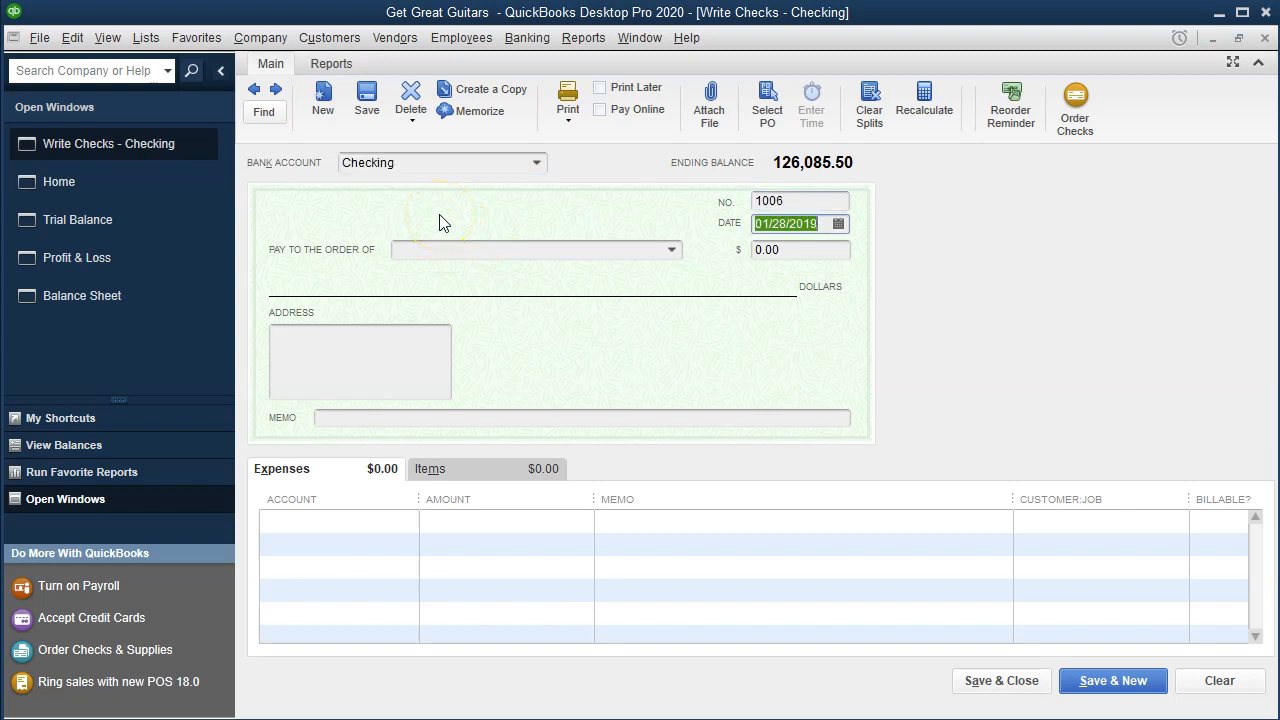
{"action": "key", "text": "Tab"}
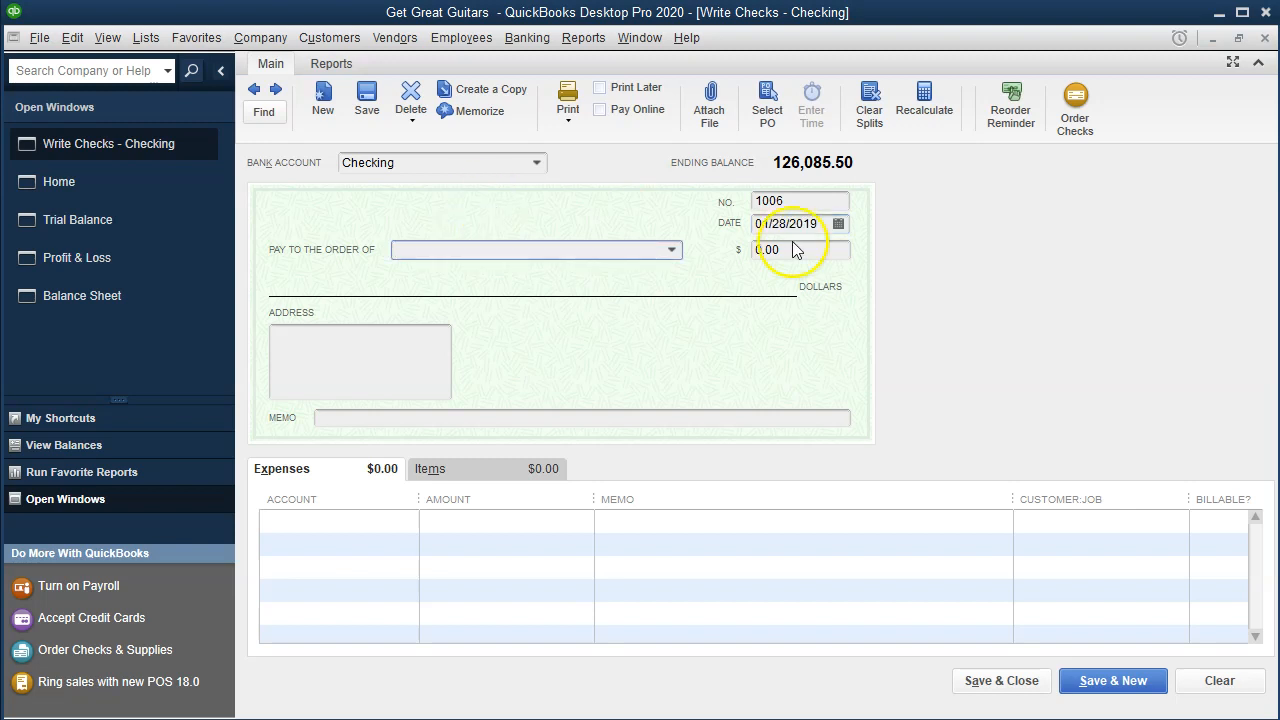
{"action": "left_click", "coordinate": [821, 224]}
{"action": "key", "text": "BackSpace"}
{"action": "key", "text": "BackSpace"}
{"action": "type", "text": "20"}
{"action": "key", "text": "Tab"}
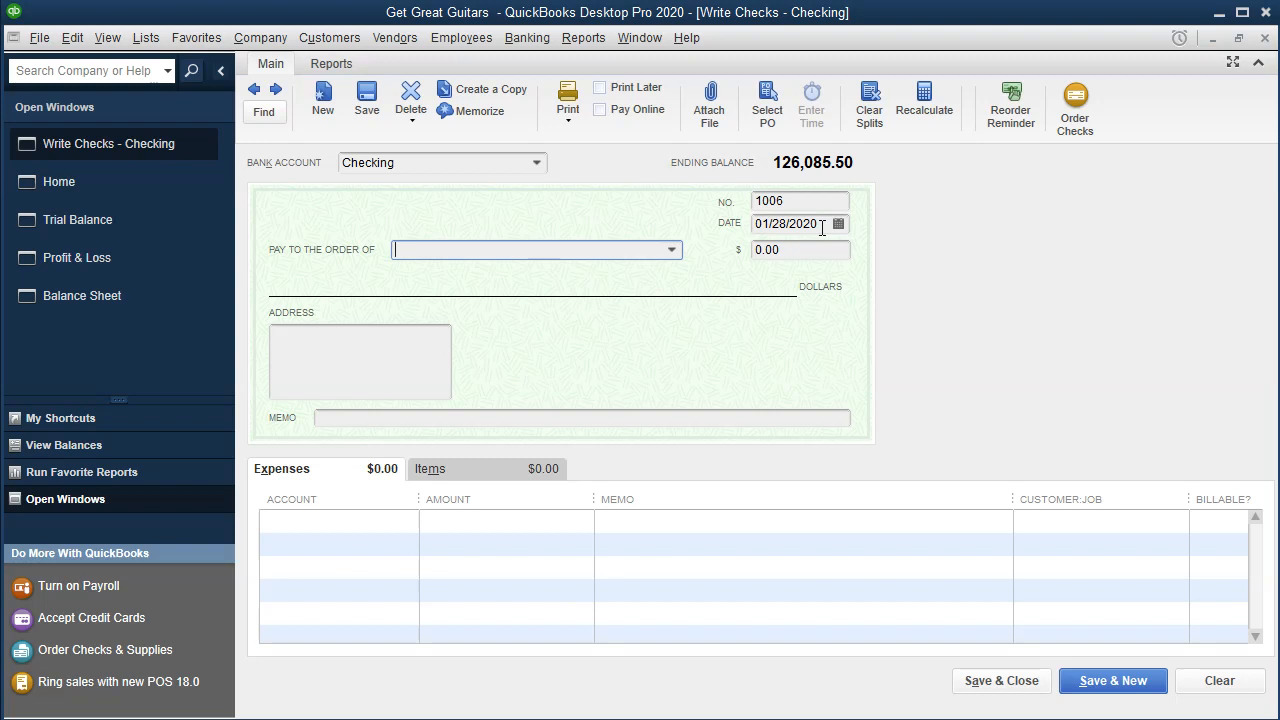
Make the check payable to Safe Insurance Co, quick-adding the payee as a new vendor.
{"action": "left_click", "coordinate": [673, 250]}
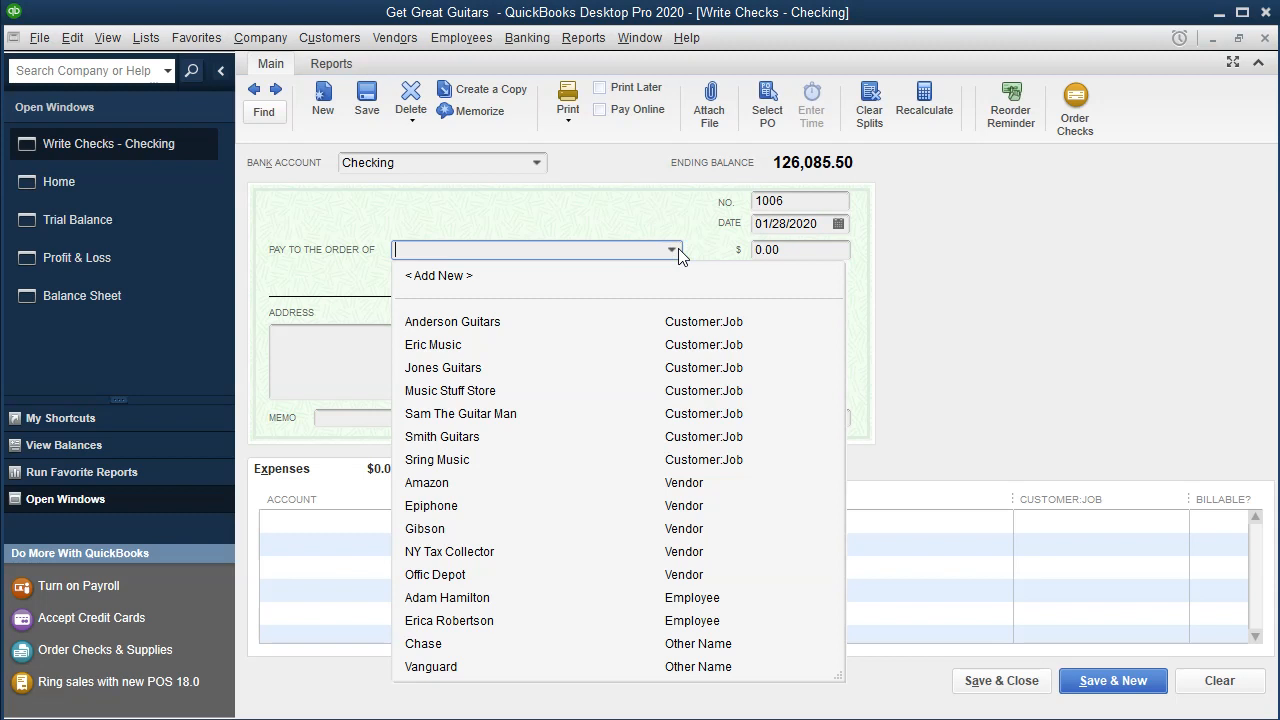
{"action": "type", "text": "Safe In"}
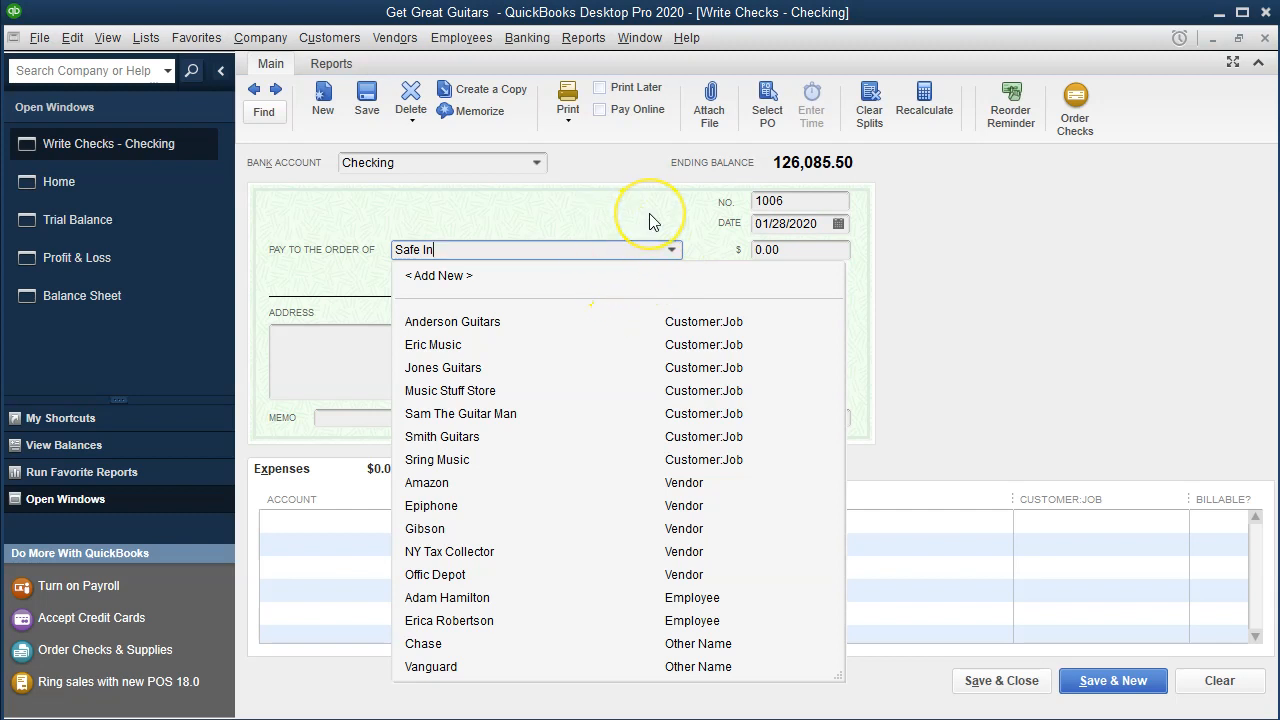
{"action": "type", "text": "surance Co"}
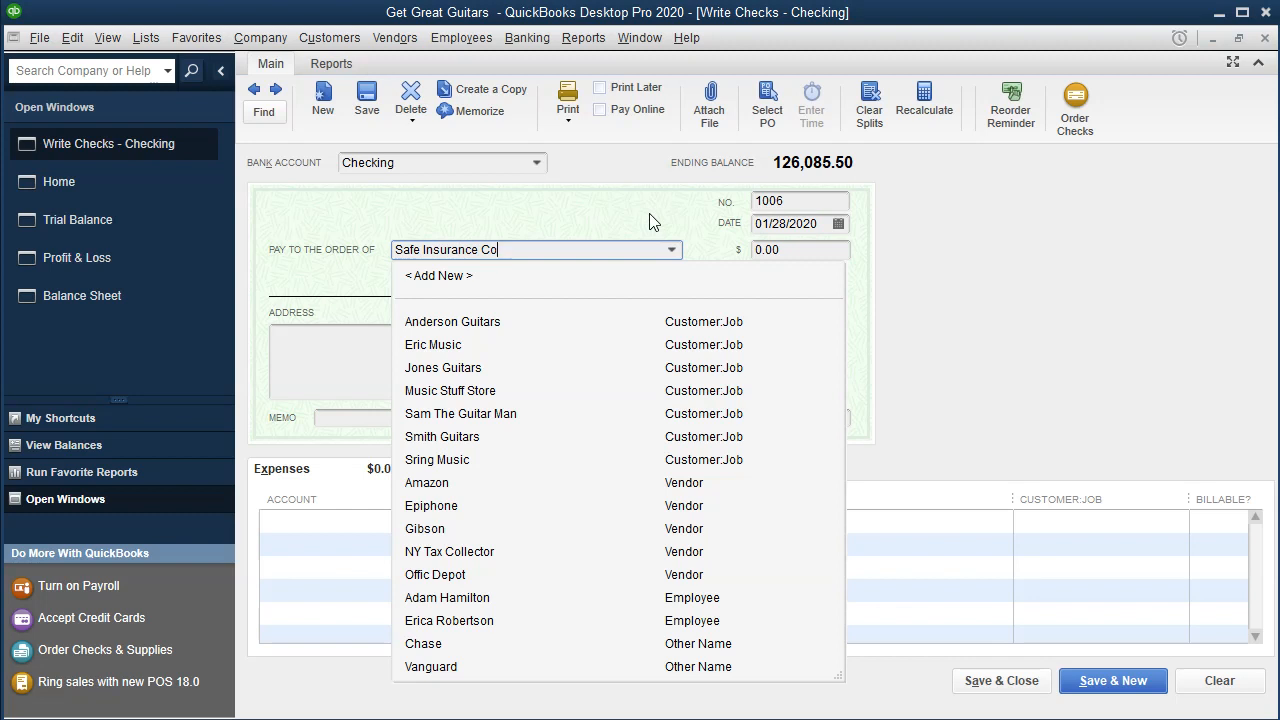
{"action": "key", "text": "Tab"}
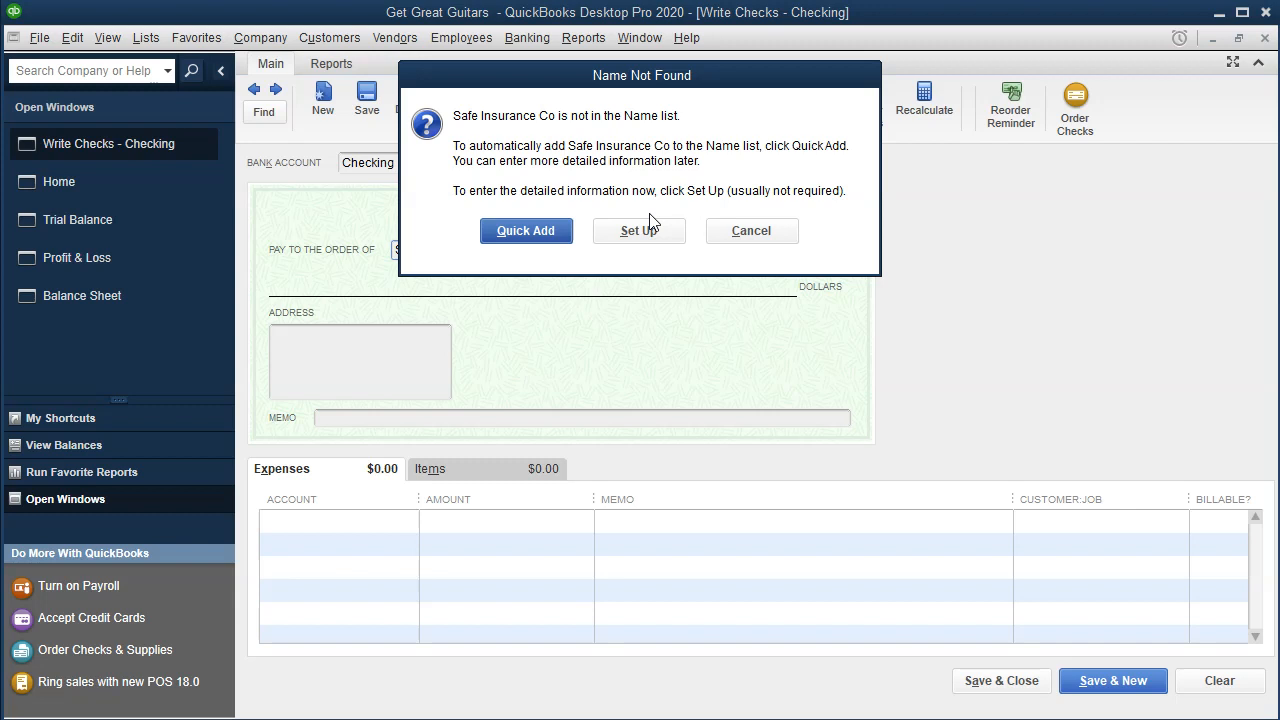
{"action": "left_click", "coordinate": [533, 235]}
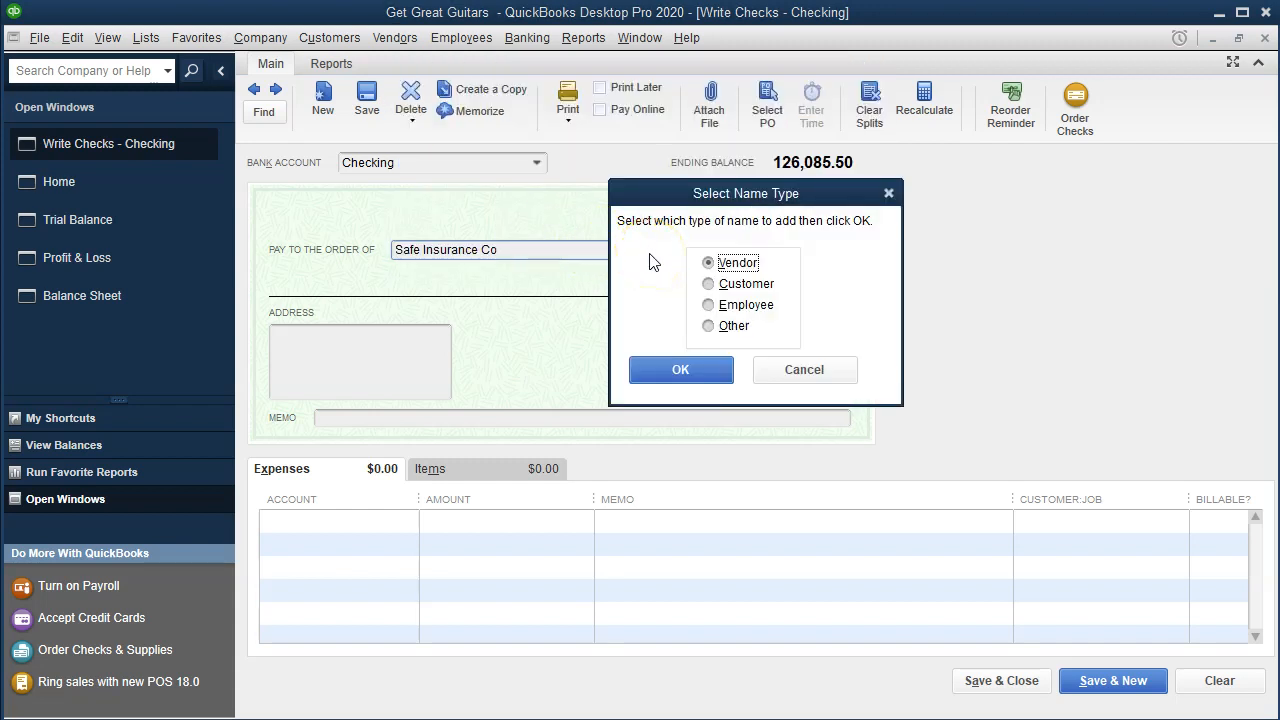
{"action": "left_click", "coordinate": [667, 377]}
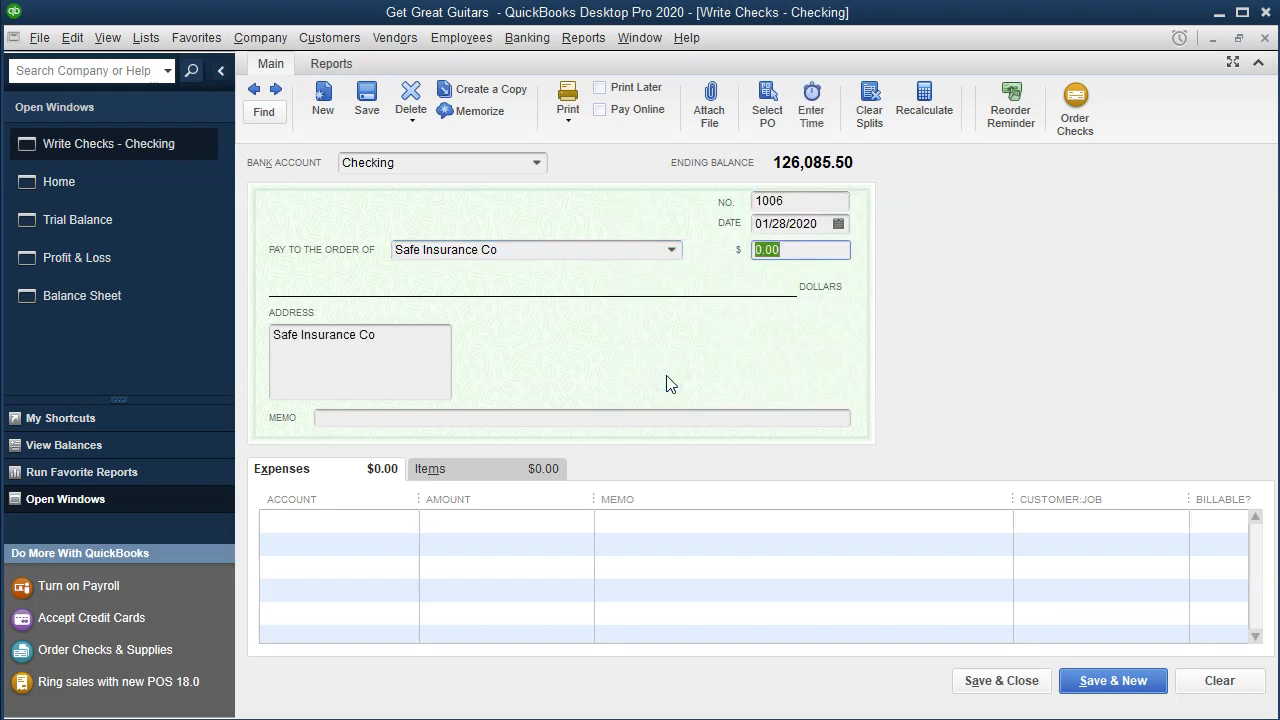
Set the check amount to 11,000.00 and enter the memo "12 months liability insurance".
{"action": "type", "text": "11000"}
{"action": "key", "text": "Tab"}
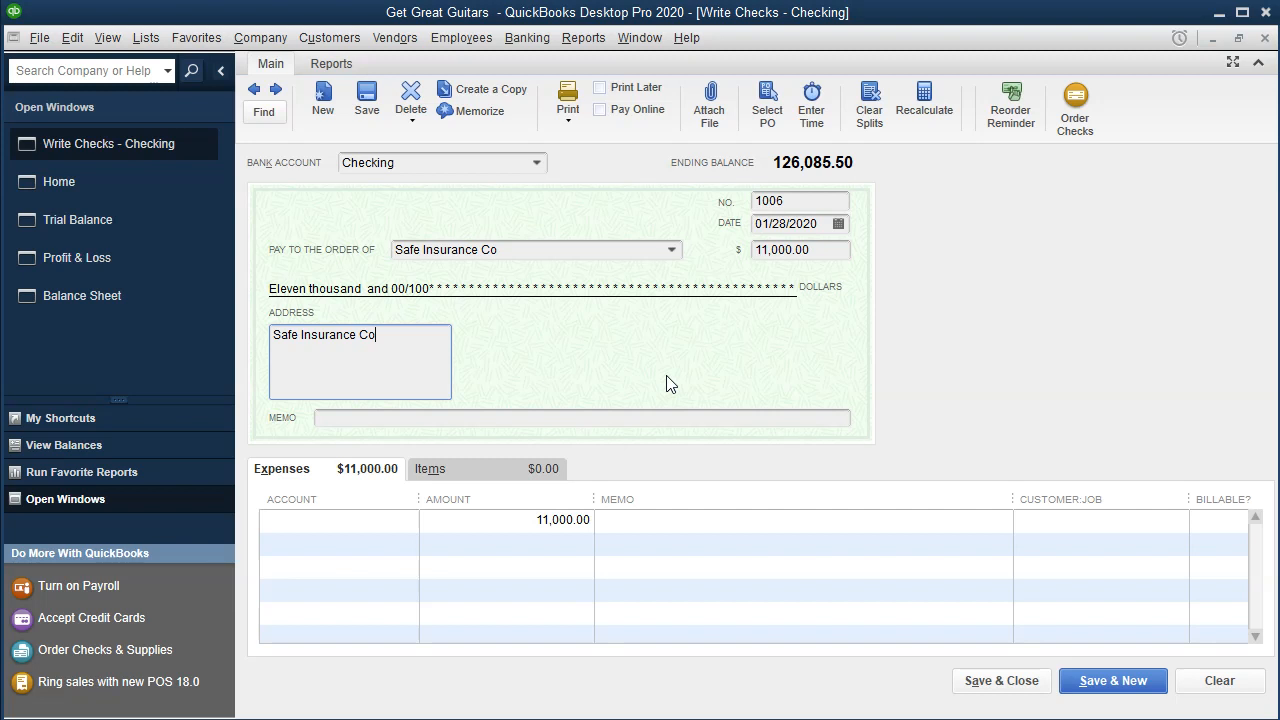
{"action": "key", "text": "Tab"}
{"action": "key", "text": "Tab"}
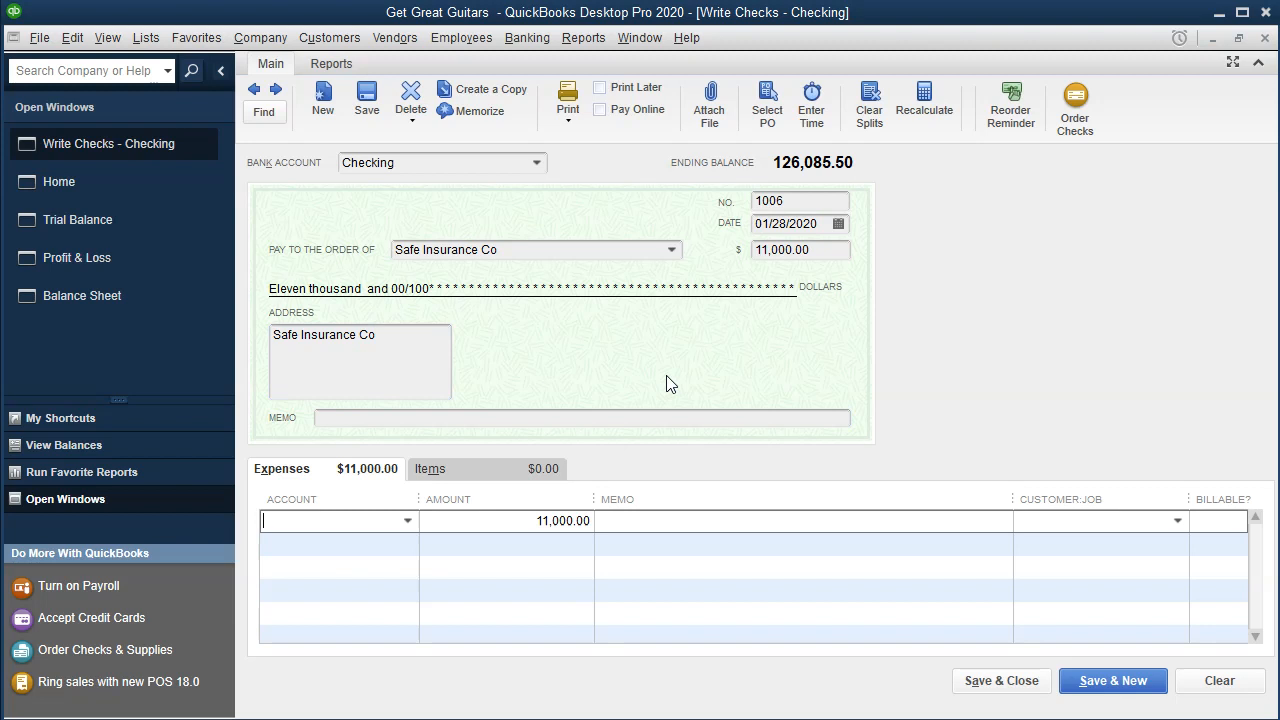
{"action": "left_click", "coordinate": [423, 419]}
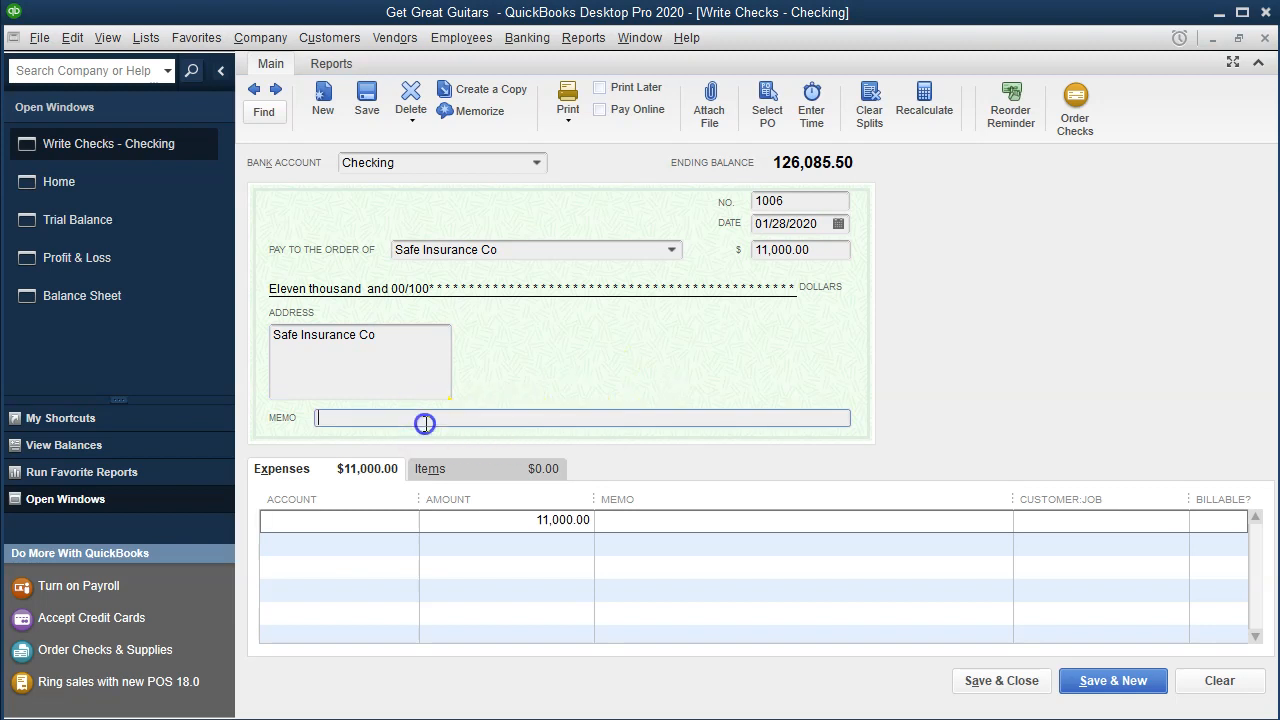
{"action": "type", "text": "12 months liability insurance"}
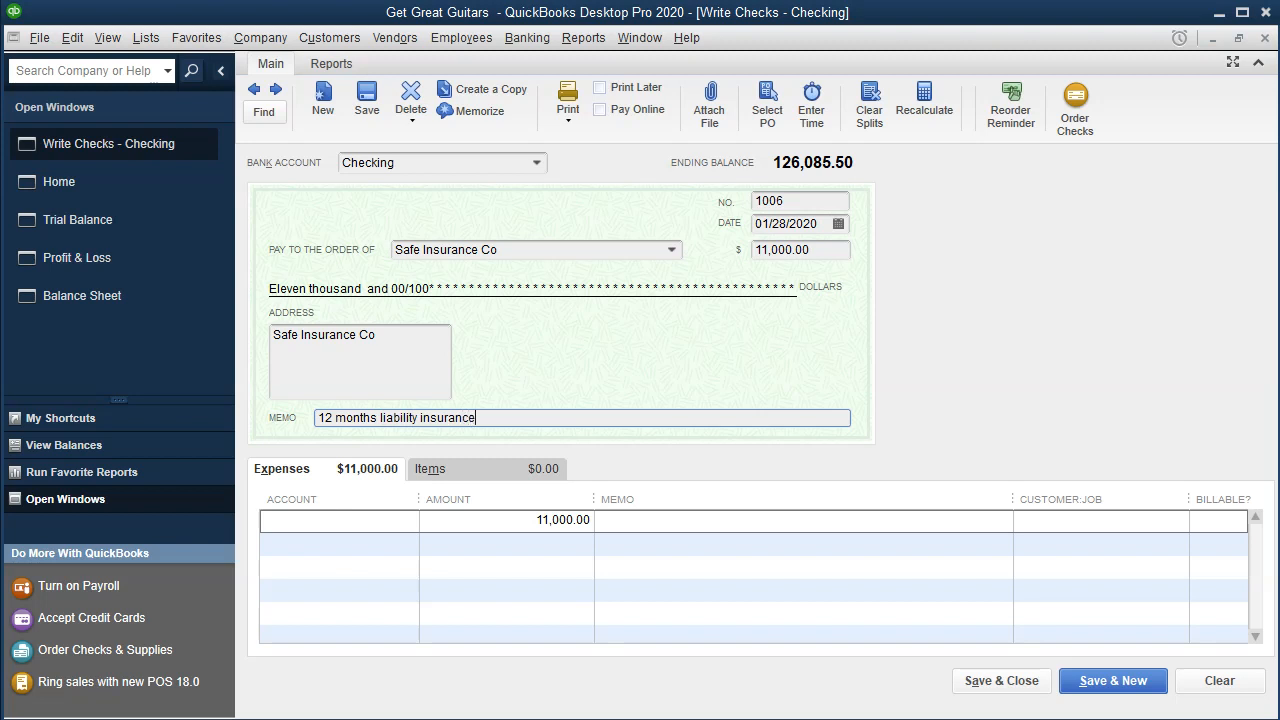
{"action": "key", "text": "Tab"}
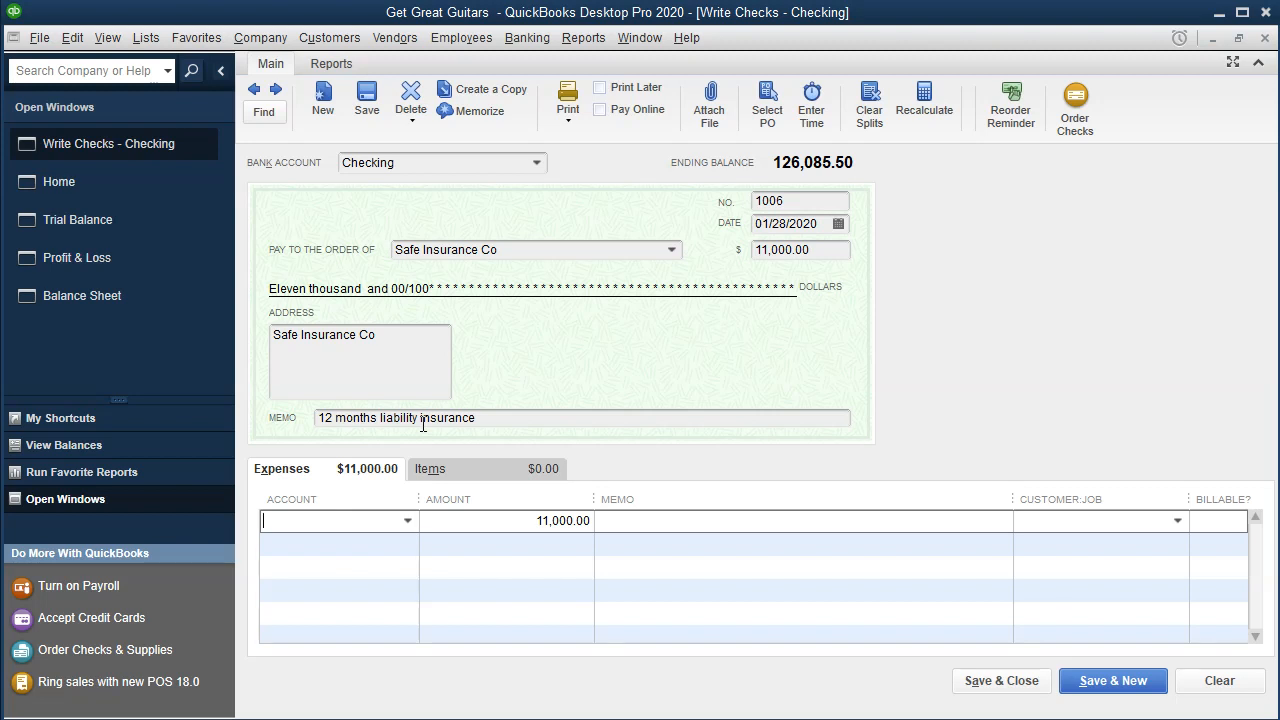
Enter "Prepaid Insurance" as the account on the check's expense line and start setting it up as a new account.
{"action": "left_click", "coordinate": [409, 521]}
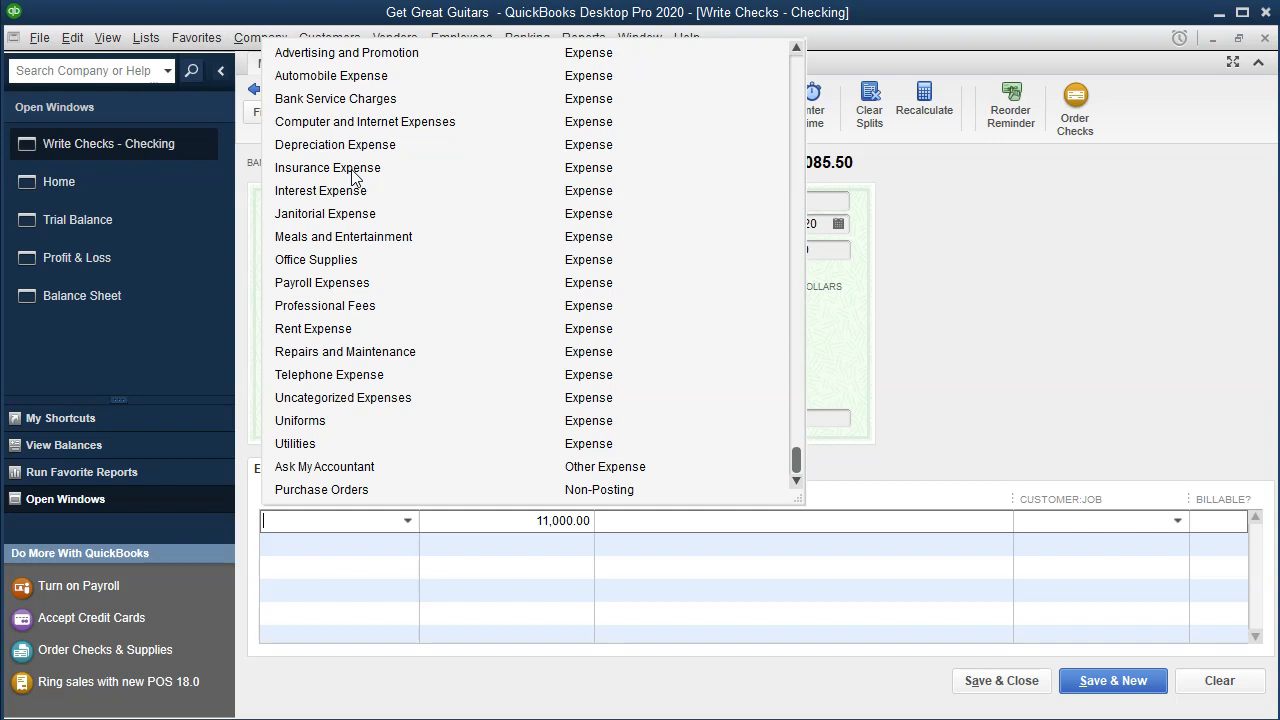
{"action": "scroll", "coordinate": [352, 178], "scroll_direction": "up", "scroll_amount": 10}
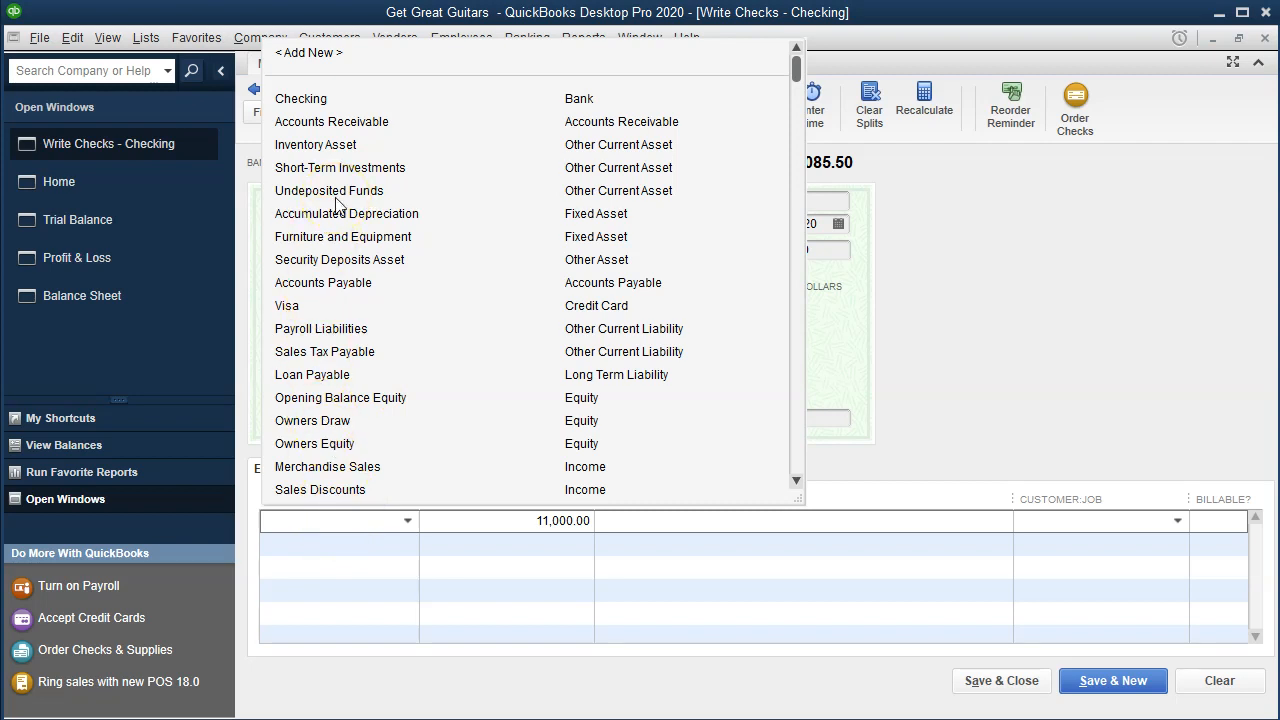
{"action": "left_click", "coordinate": [334, 522]}
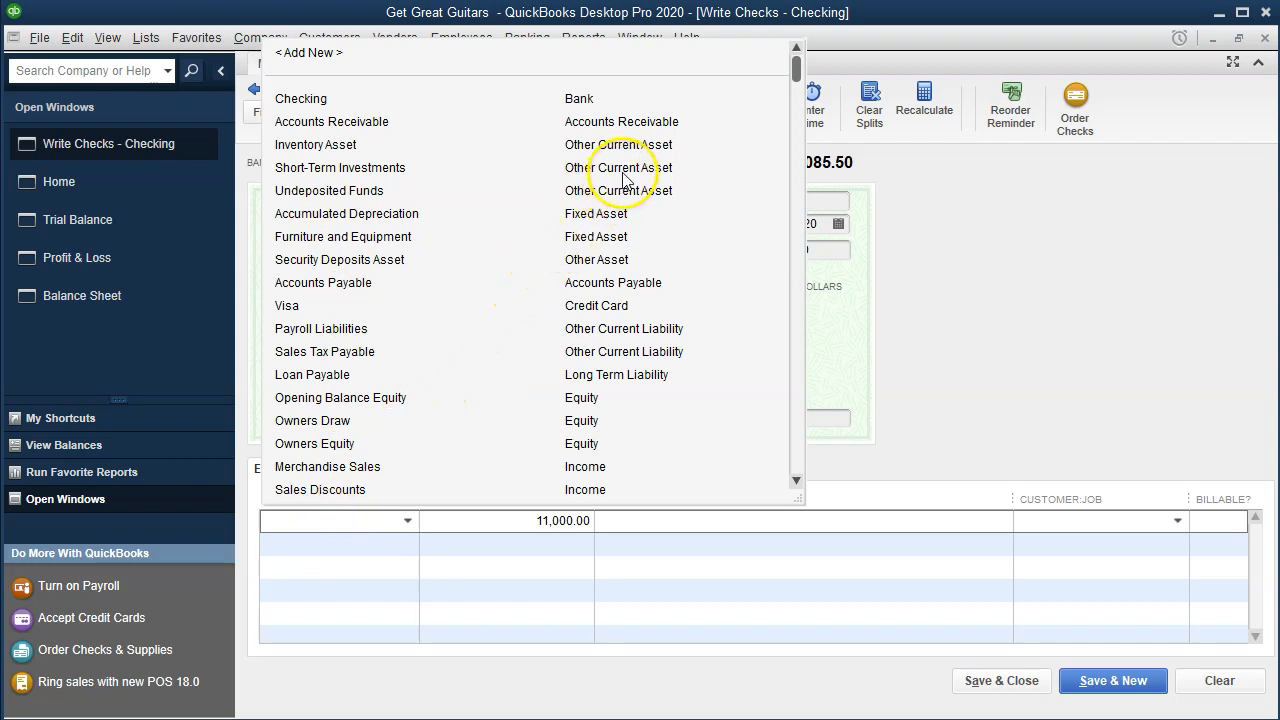
{"action": "left_click", "coordinate": [323, 520]}
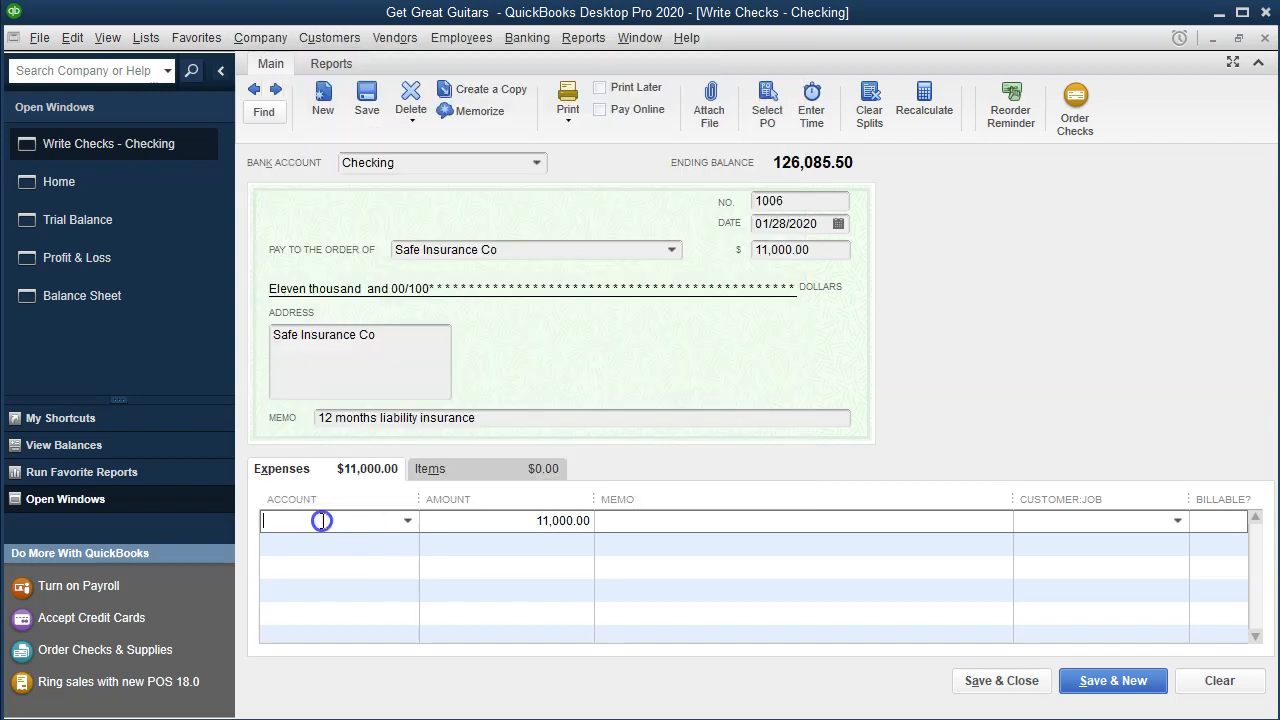
{"action": "type", "text": "Prepaid Insurance"}
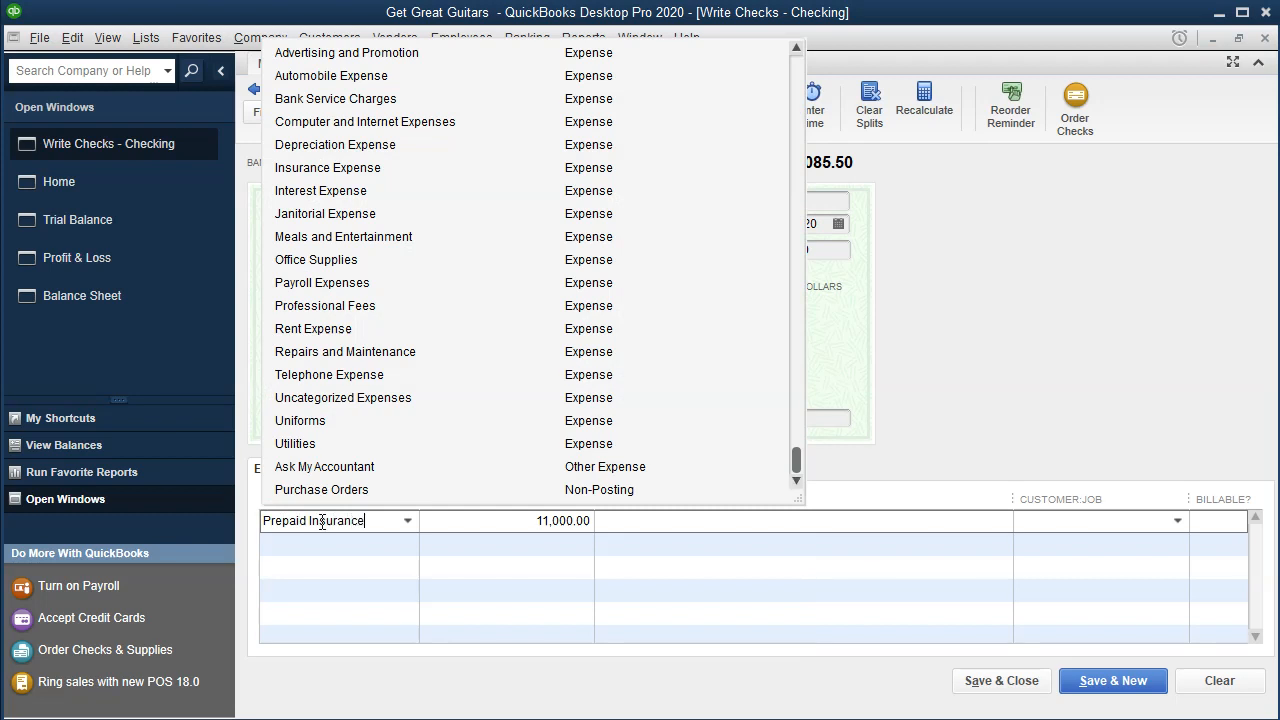
{"action": "key", "text": "Tab"}
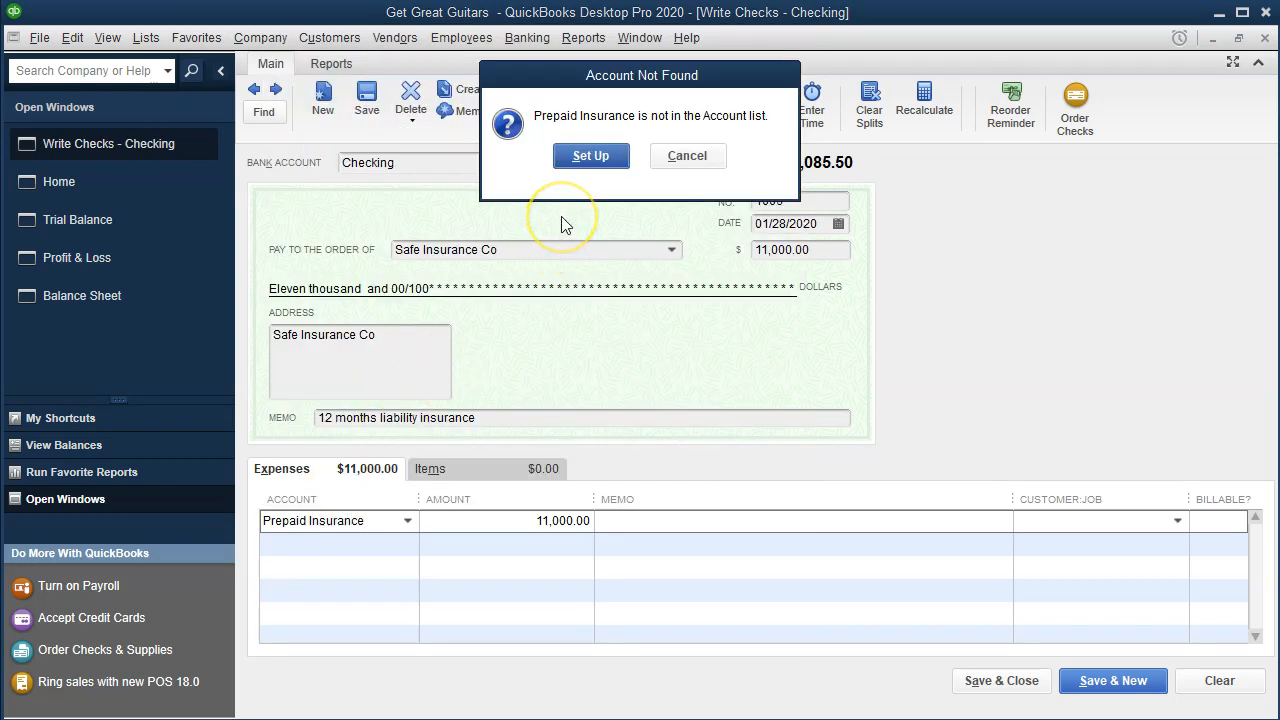
{"action": "left_click", "coordinate": [589, 157]}
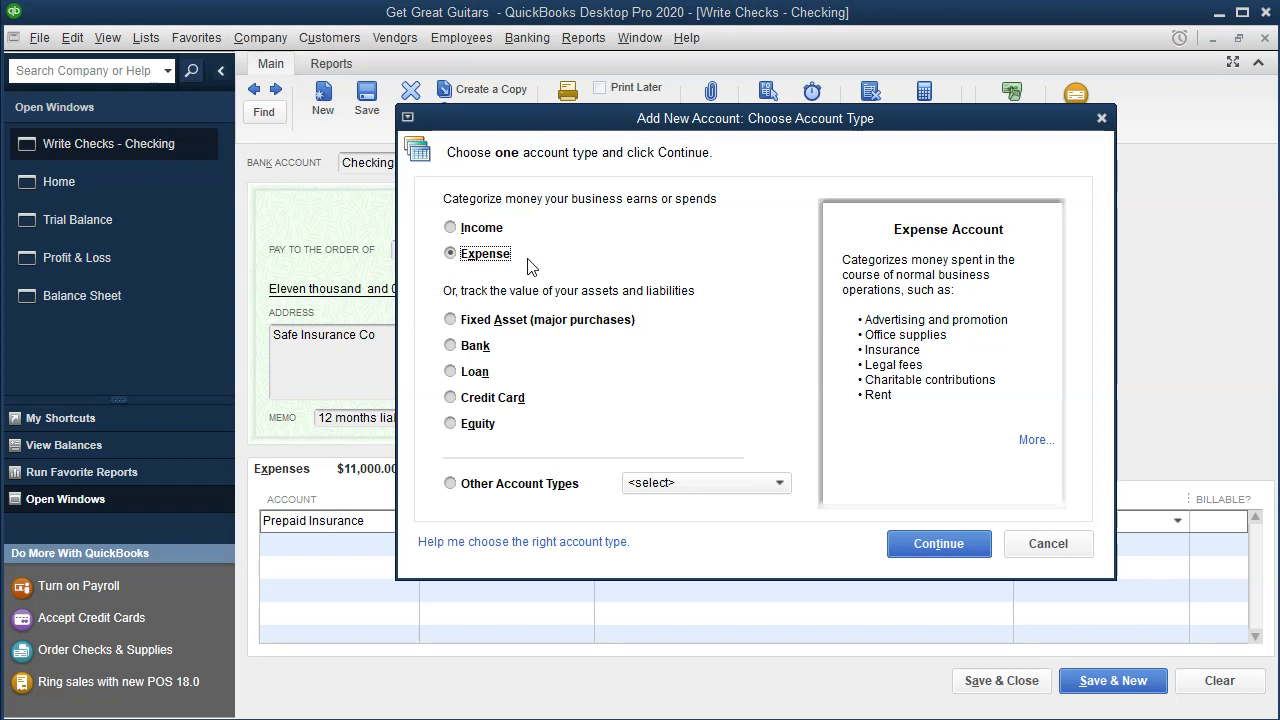
Create the Prepaid Insurance account with the type Other Current Asset, leaving its optional details blank.
{"action": "left_click", "coordinate": [750, 486]}
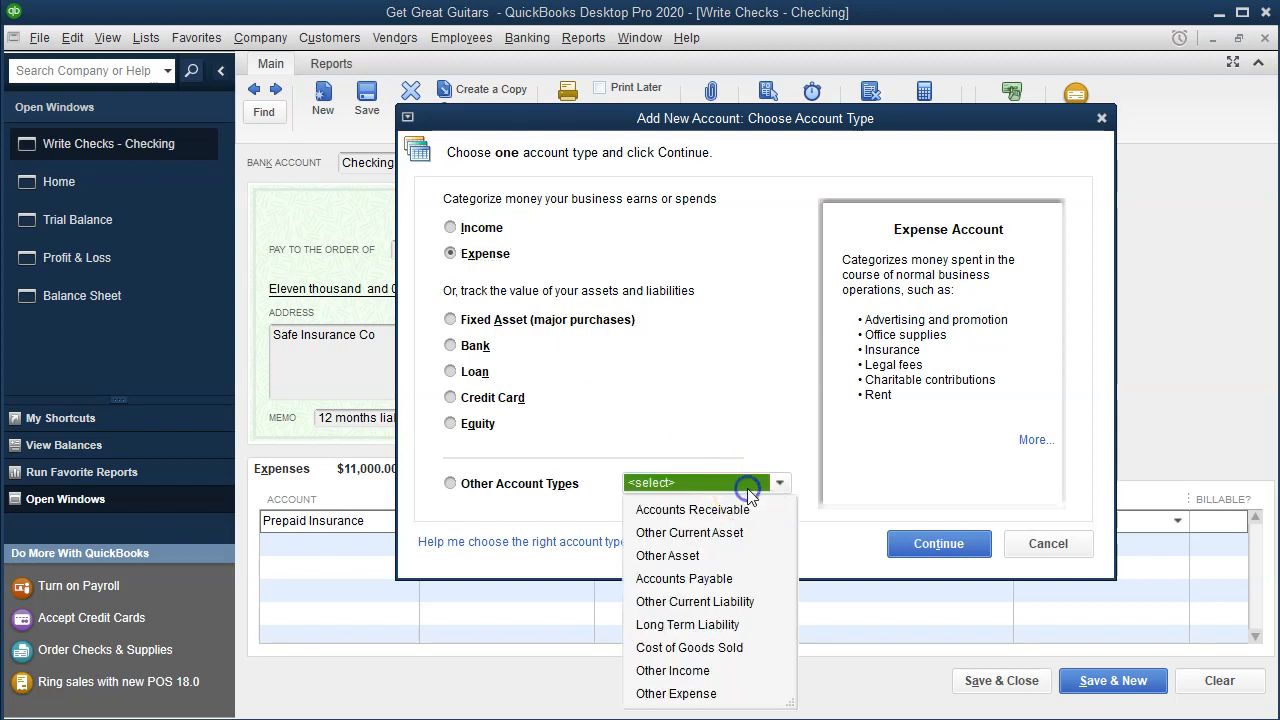
{"action": "left_click", "coordinate": [712, 534]}
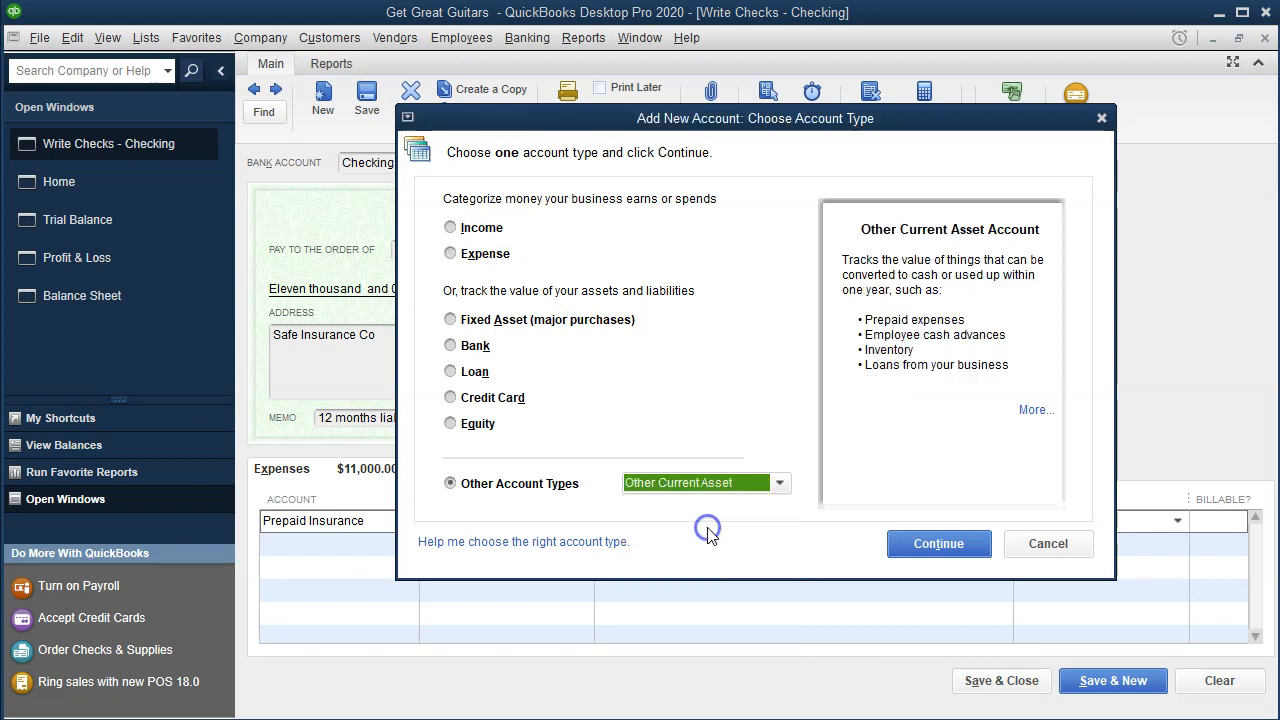
{"action": "left_click", "coordinate": [913, 553]}
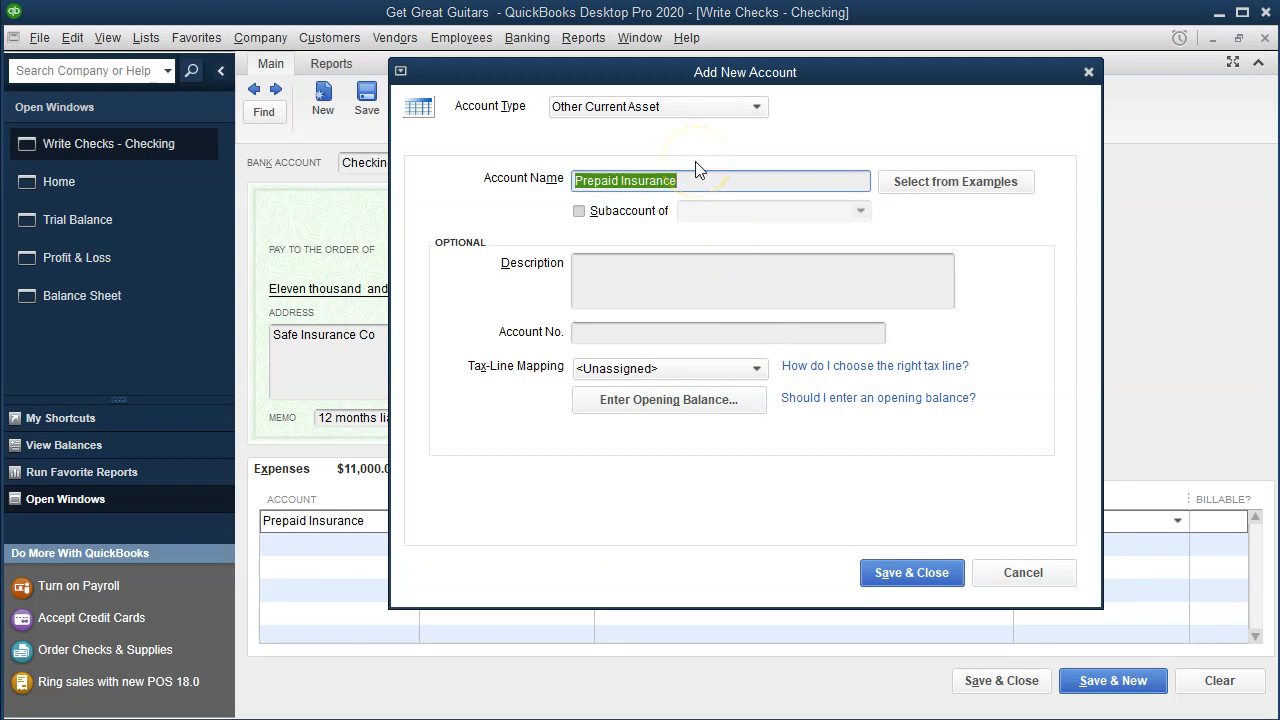
{"action": "key", "text": "Tab"}
{"action": "key", "text": "Tab"}
{"action": "key", "text": "Tab"}
{"action": "key", "text": "Tab"}
{"action": "key", "text": "Tab"}
{"action": "key", "text": "Tab"}
{"action": "key", "text": "Tab"}
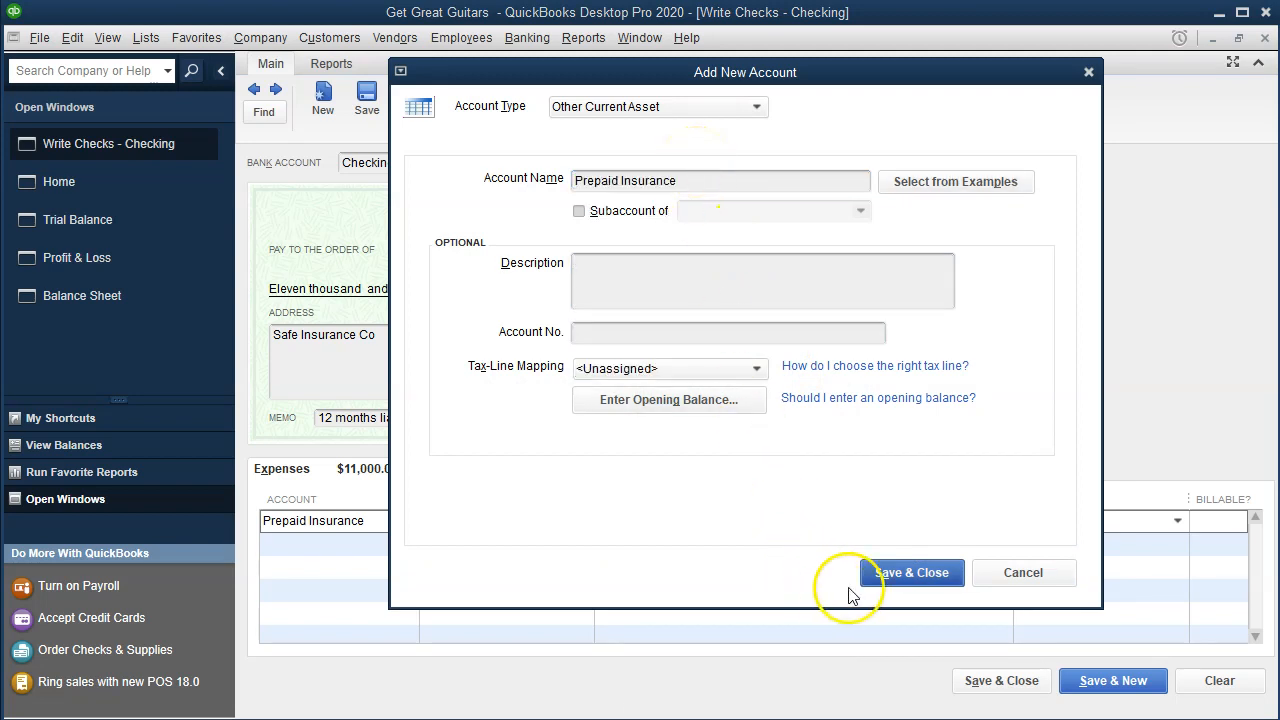
{"action": "left_click", "coordinate": [882, 576]}
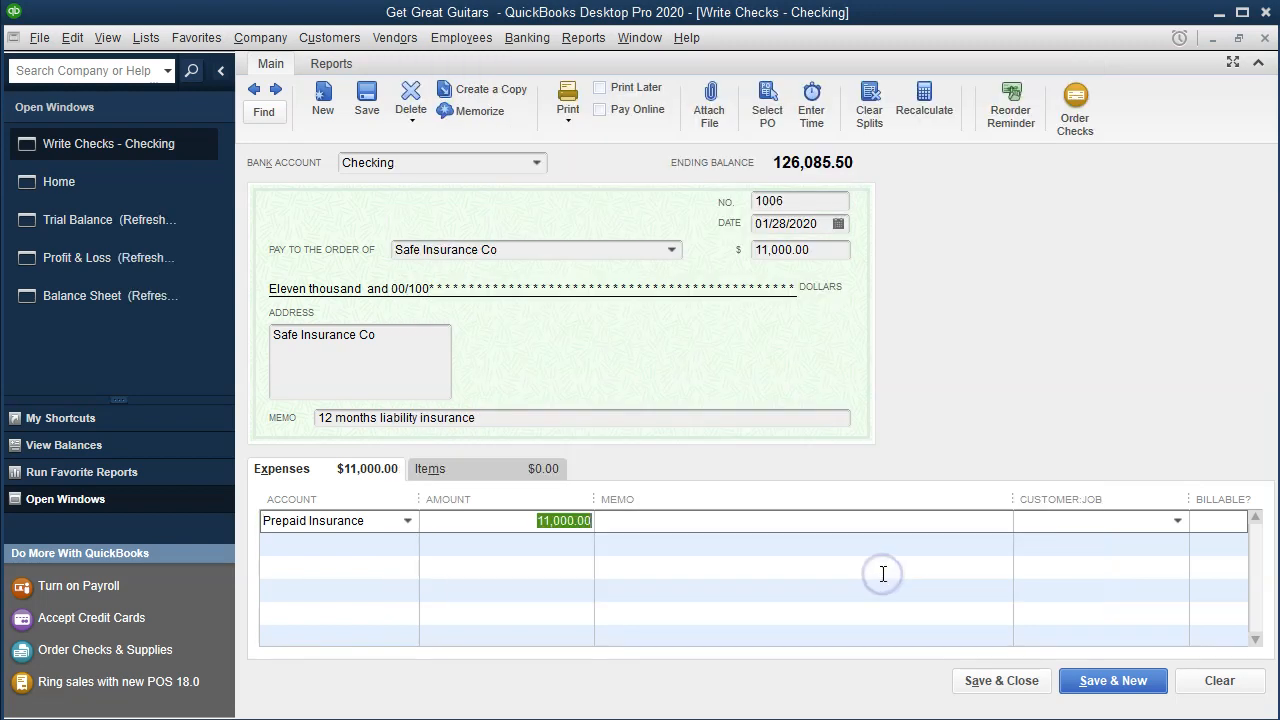
Copy the check memo "12 months liability insurance" to the expense line's memo, and save and close the check.
{"action": "left_click_drag", "start_coordinate": [517, 420], "coordinate": [253, 418]}
{"action": "key", "text": "ctrl+c"}
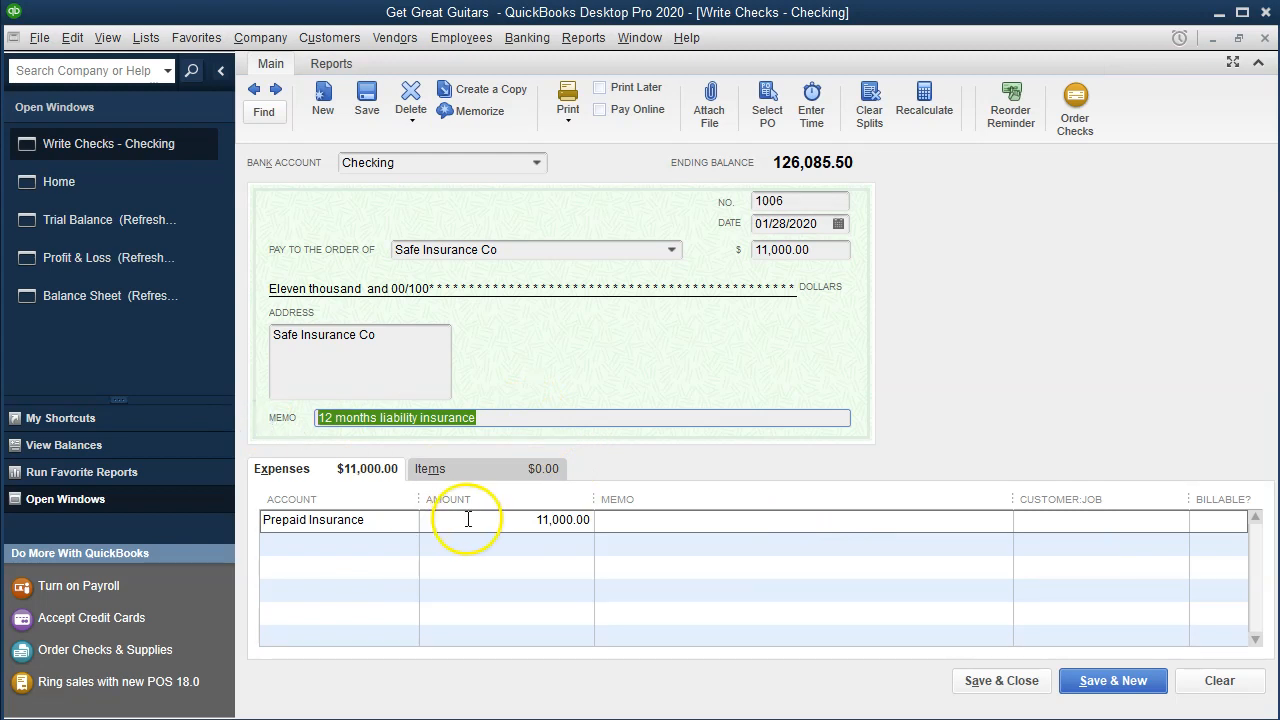
{"action": "left_click", "coordinate": [663, 525]}
{"action": "key", "text": "ctrl+v"}
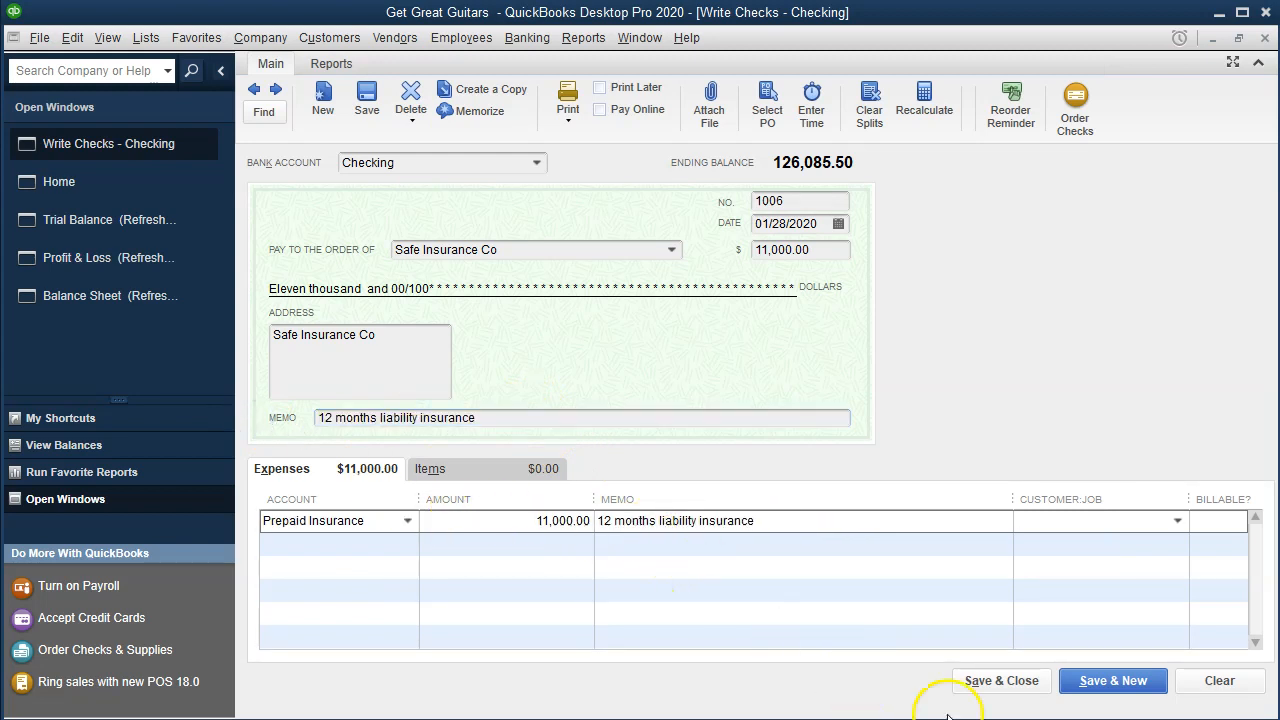
{"action": "left_click", "coordinate": [1017, 690]}
{"action": "left_click", "coordinate": [1001, 681]}
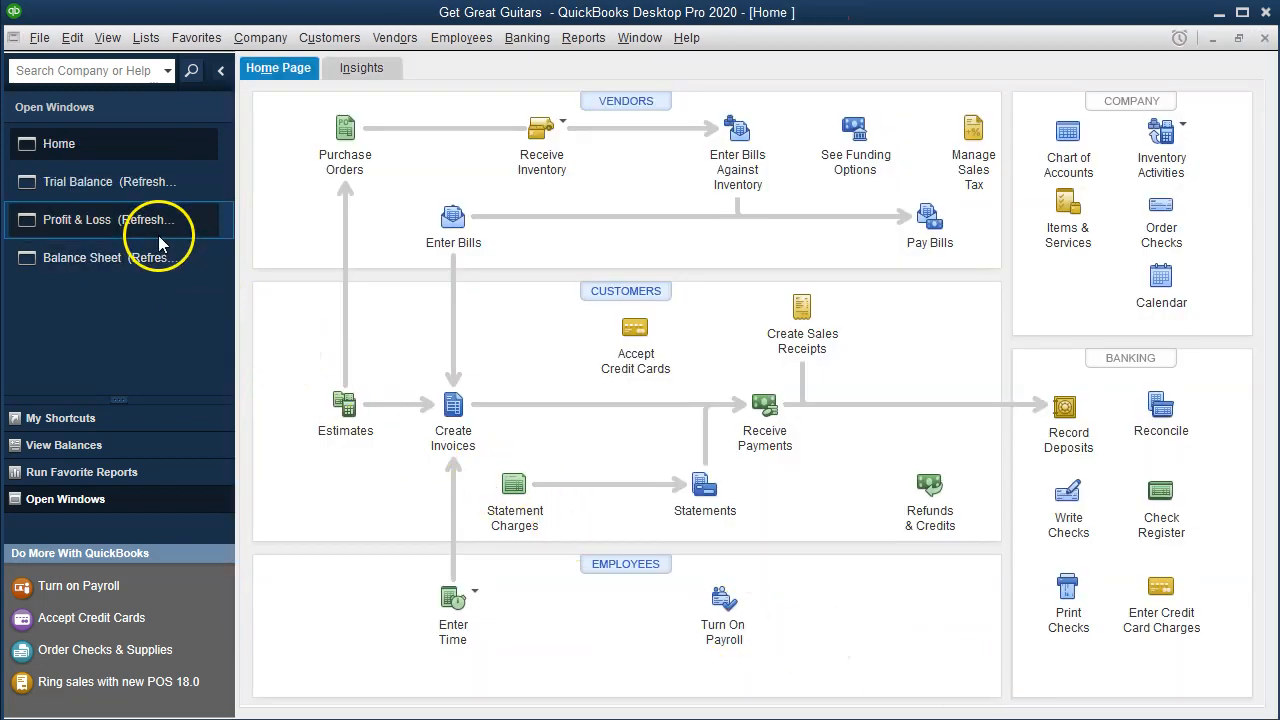
Drill down from Checking on the Balance Sheet to the Safe Insurance Co check, then return to the Balance Sheet.
{"action": "left_click", "coordinate": [136, 258]}
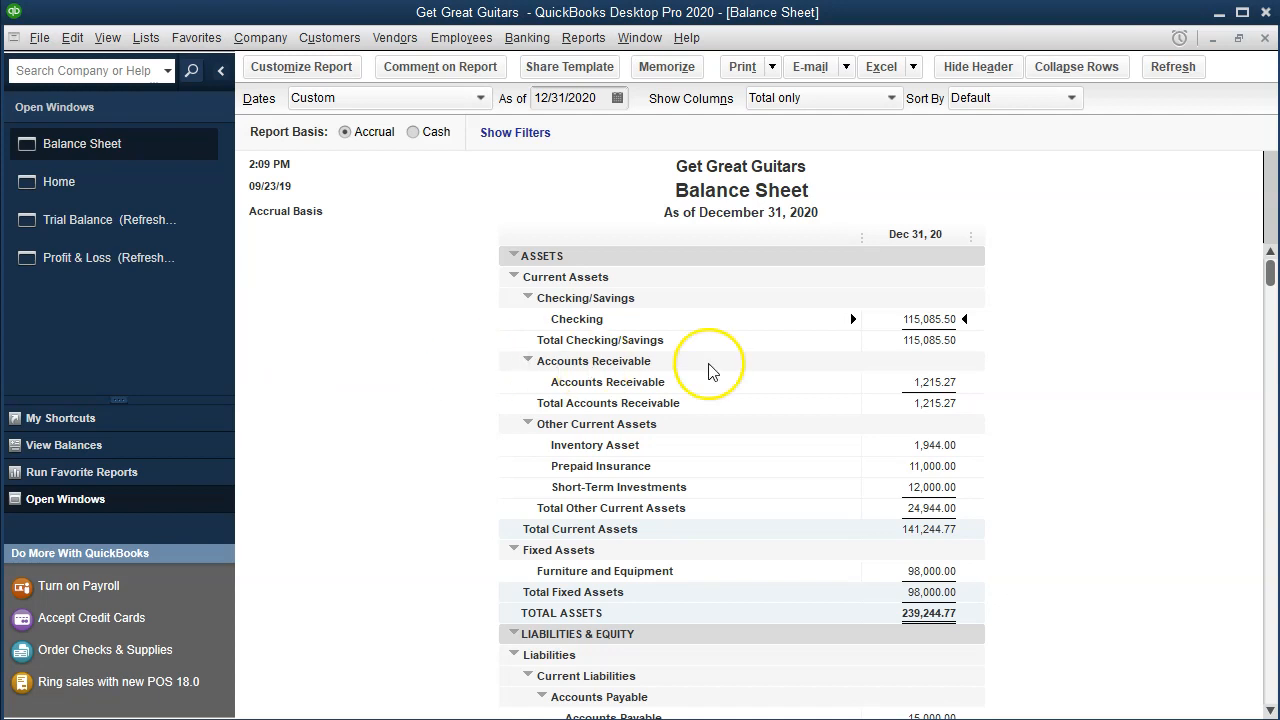
{"action": "double_click", "coordinate": [940, 321]}
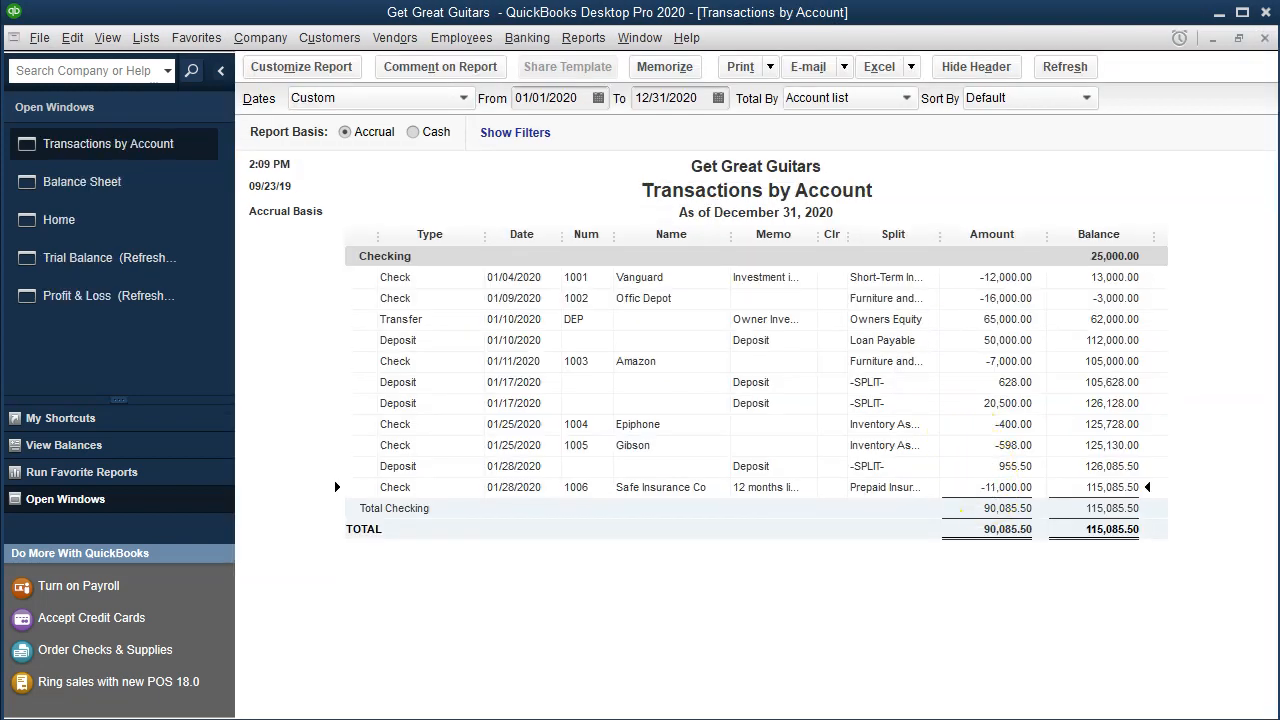
{"action": "double_click", "coordinate": [975, 488]}
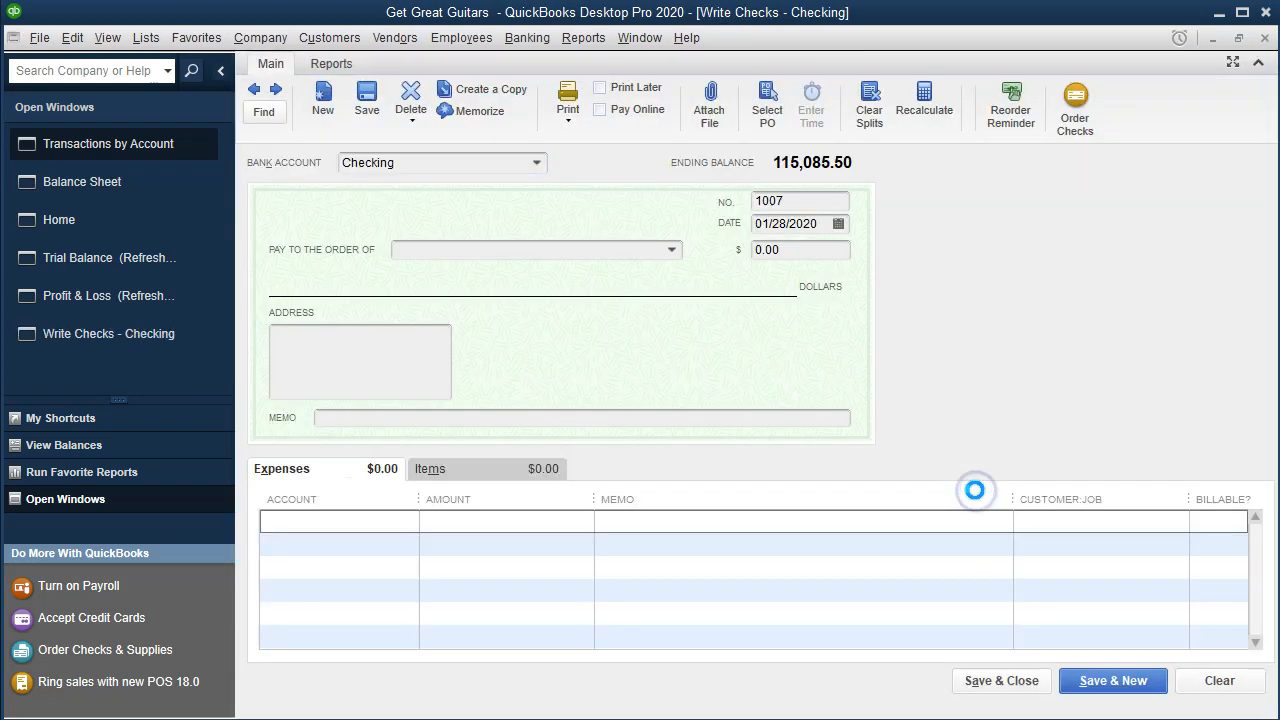
{"action": "left_click", "coordinate": [1265, 38]}
{"action": "left_click", "coordinate": [1265, 38]}
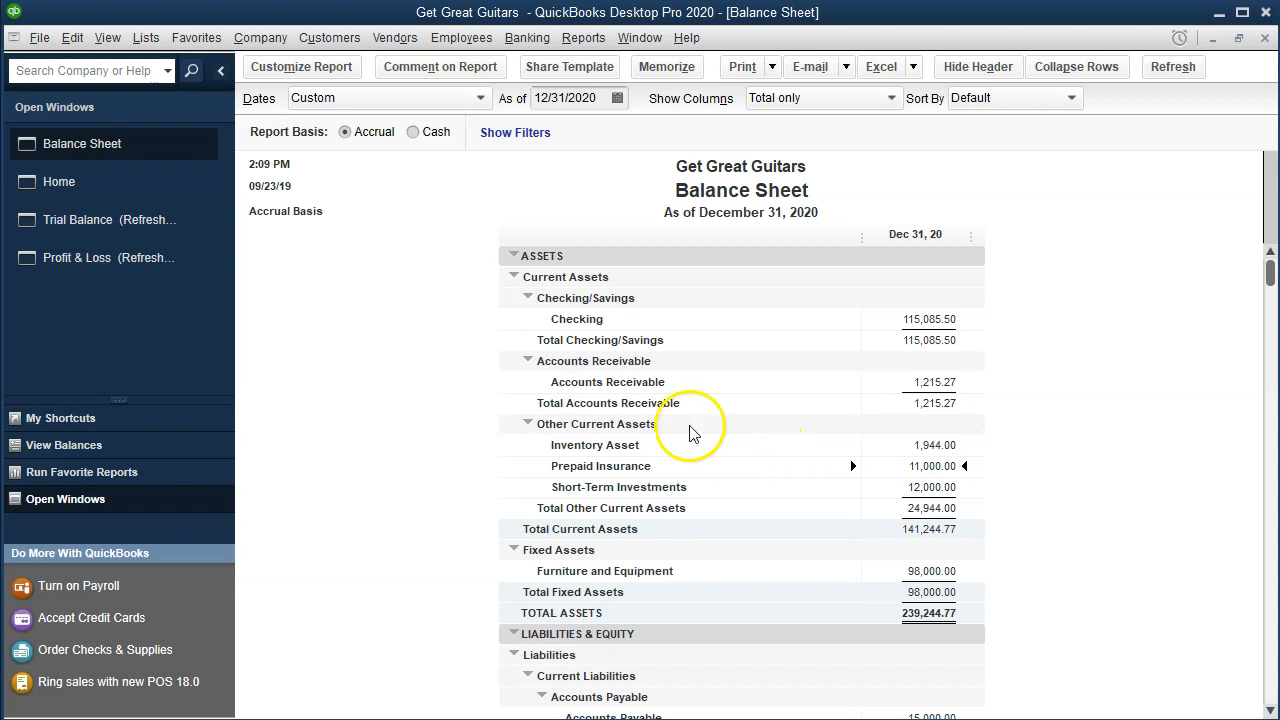
Review the Profit & Loss report and examine the Checking and Prepaid Insurance balances on the Trial Balance.
{"action": "left_click", "coordinate": [104, 262]}
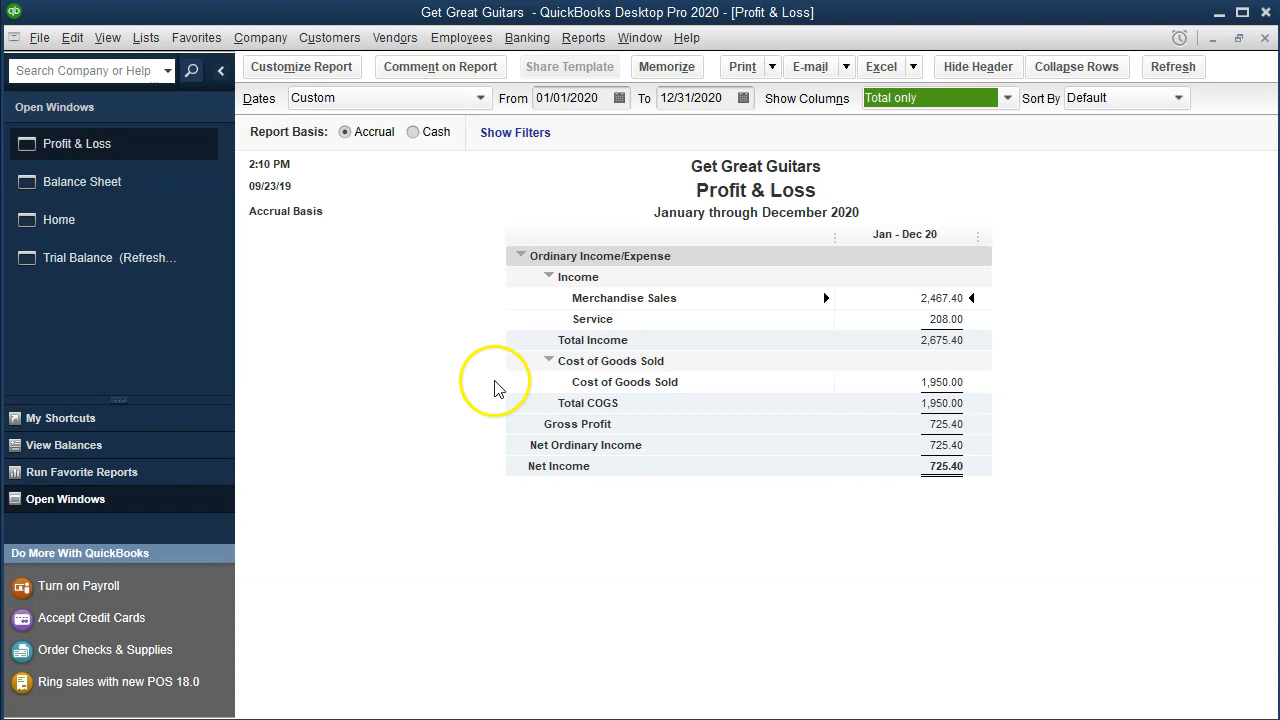
{"action": "left_click", "coordinate": [160, 272]}
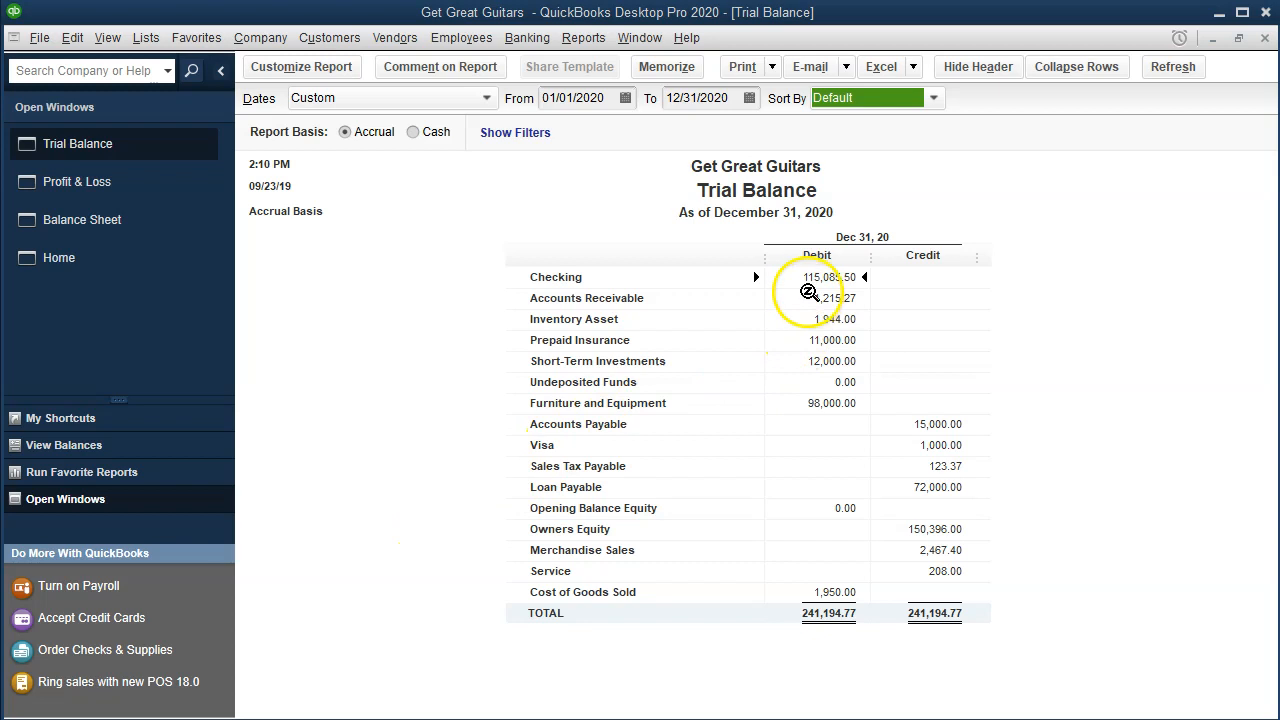
{"action": "left_click", "coordinate": [808, 275]}
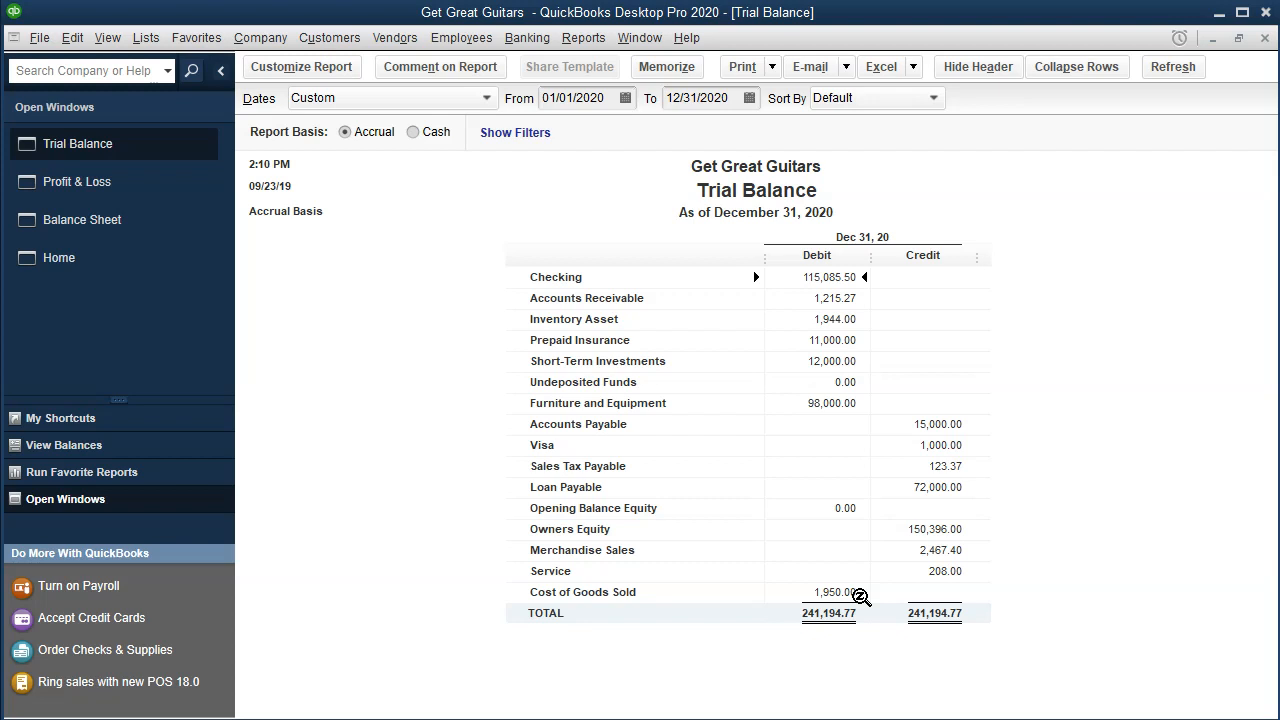
{"action": "left_click", "coordinate": [842, 336]}
{"action": "left_click", "coordinate": [883, 380]}
Start a new check from the Checking account, keeping number 1007 and the date 01/28/2020.
{"action": "left_click", "coordinate": [90, 263]}
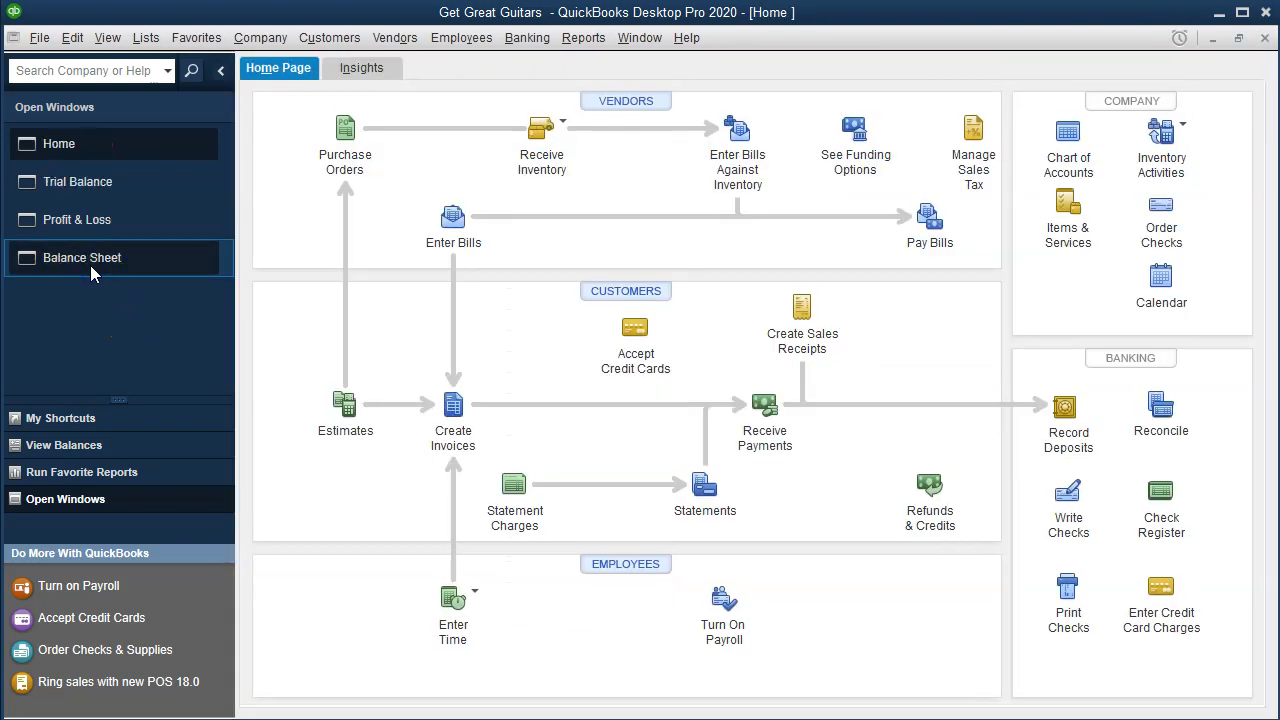
{"action": "left_click", "coordinate": [1068, 510]}
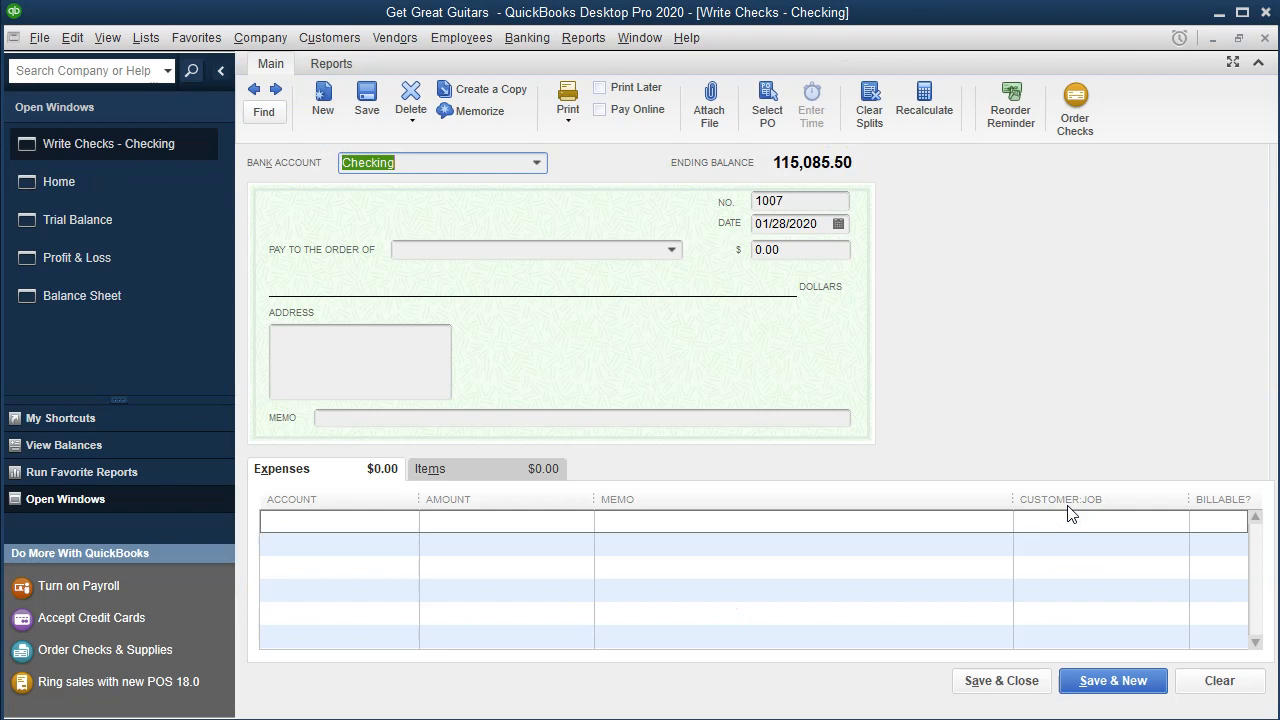
{"action": "key", "text": "Tab"}
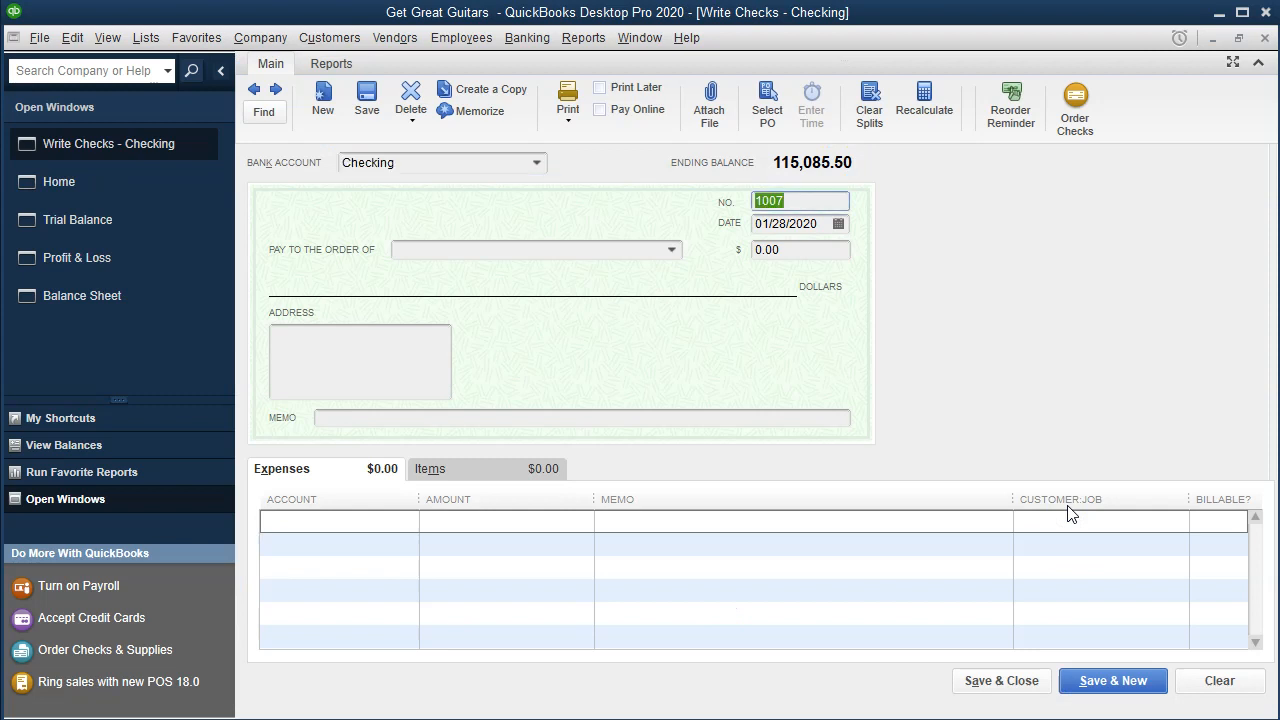
{"action": "key", "text": "Tab"}
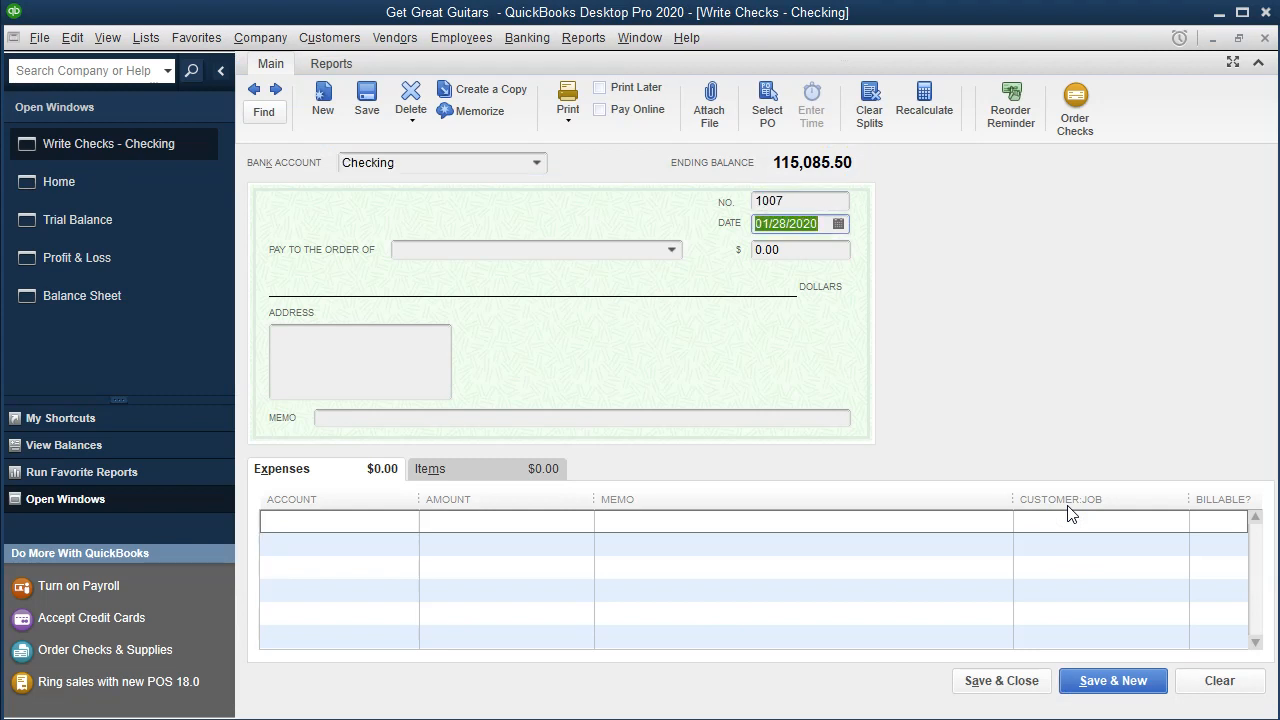
{"action": "key", "text": "Tab"}
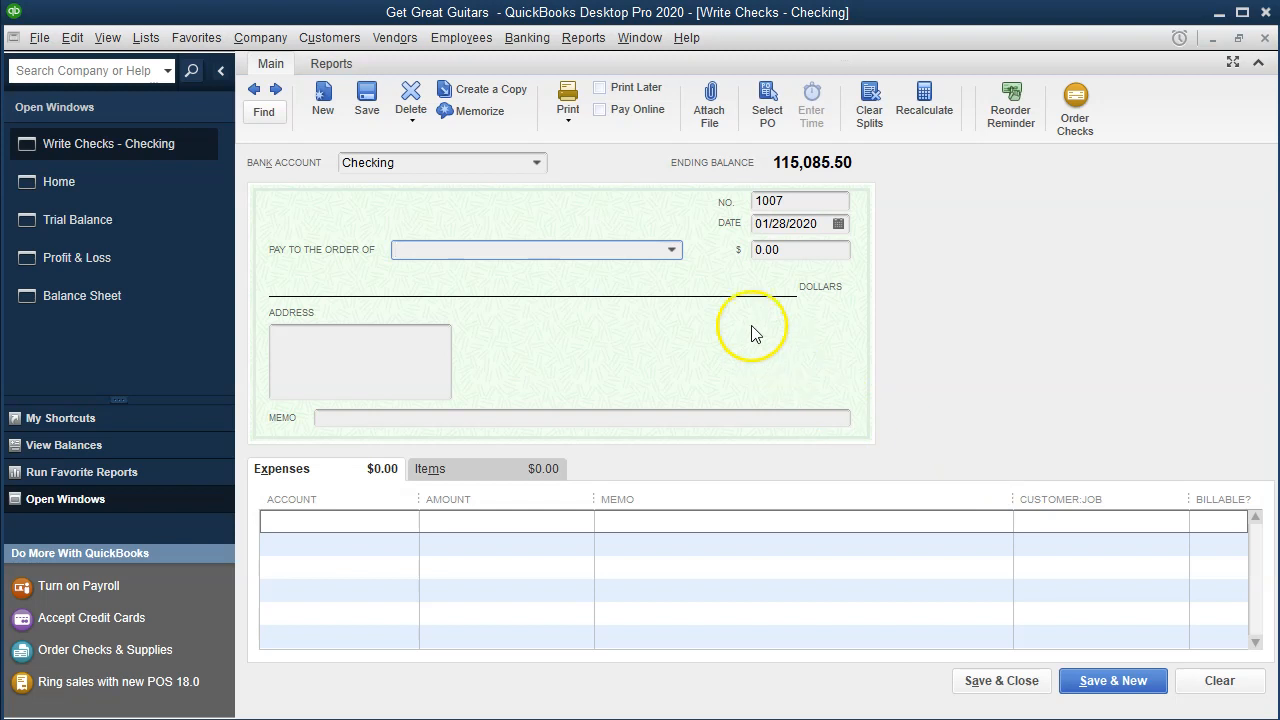
Make the check payable to Staples, quick-adding the payee as a new vendor.
{"action": "left_click", "coordinate": [671, 250]}
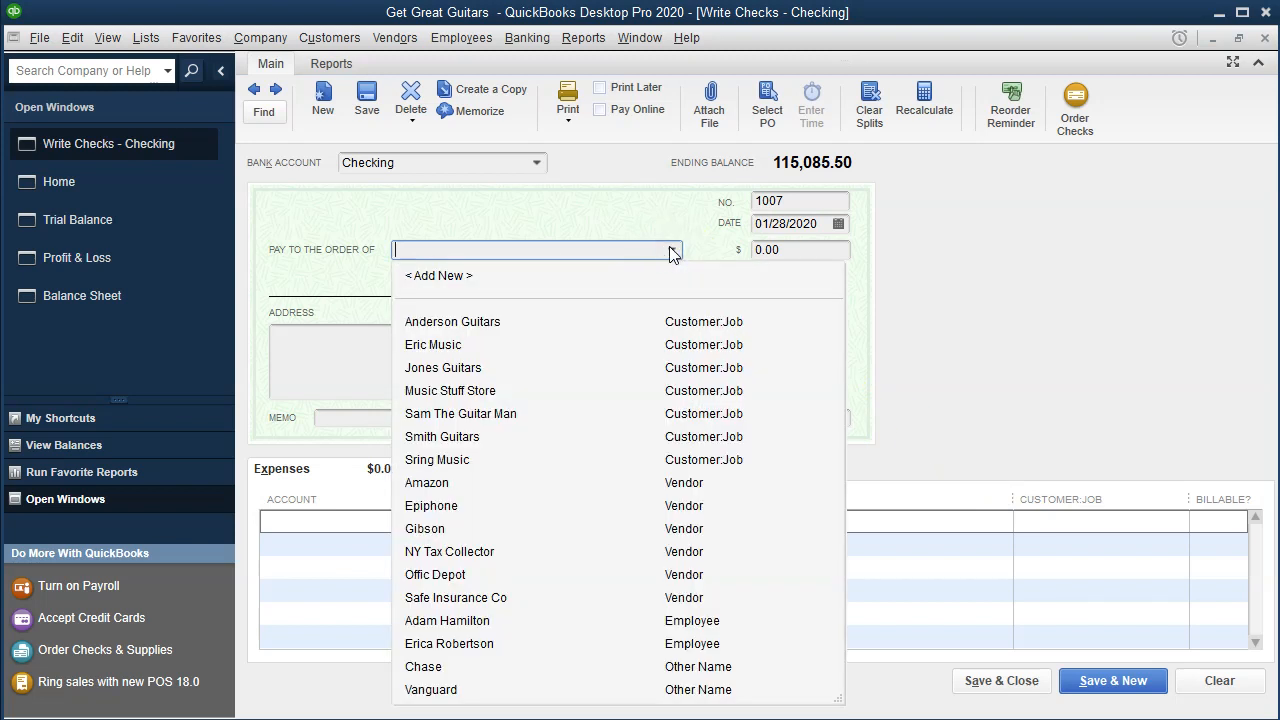
{"action": "type", "text": "Staples"}
{"action": "key", "text": "Tab"}
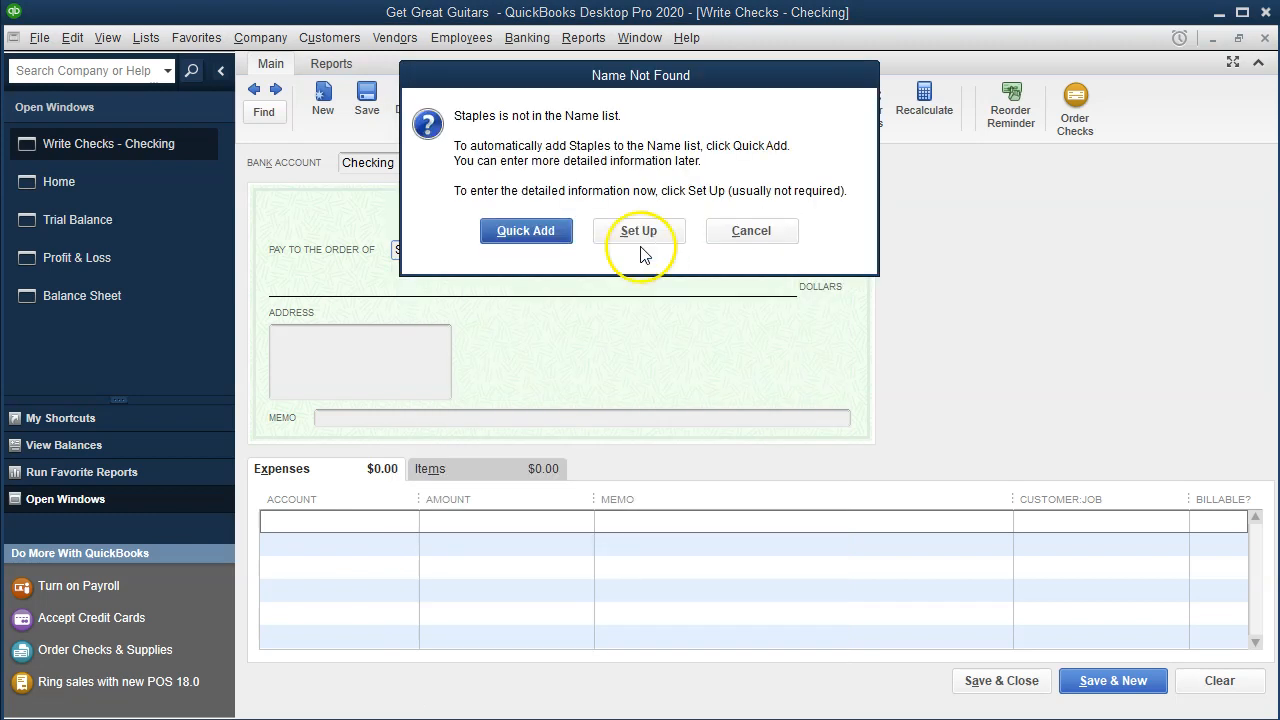
{"action": "left_click", "coordinate": [540, 236]}
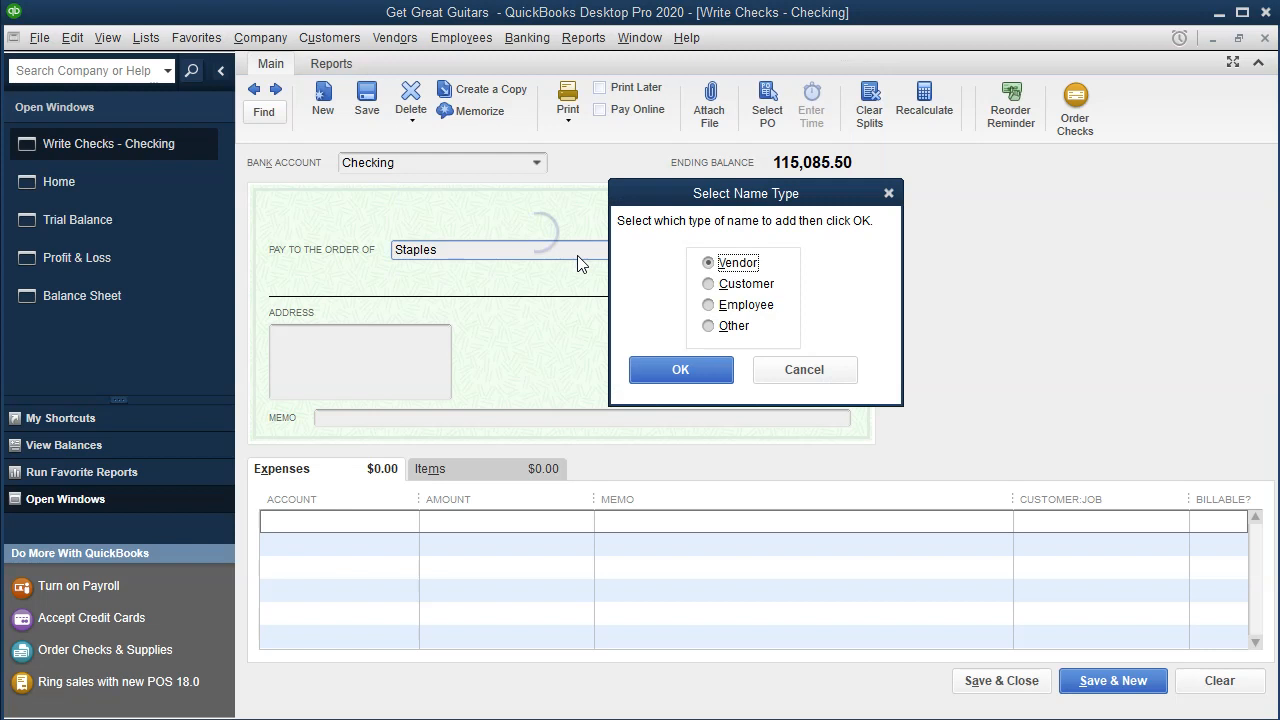
{"action": "left_click", "coordinate": [681, 370]}
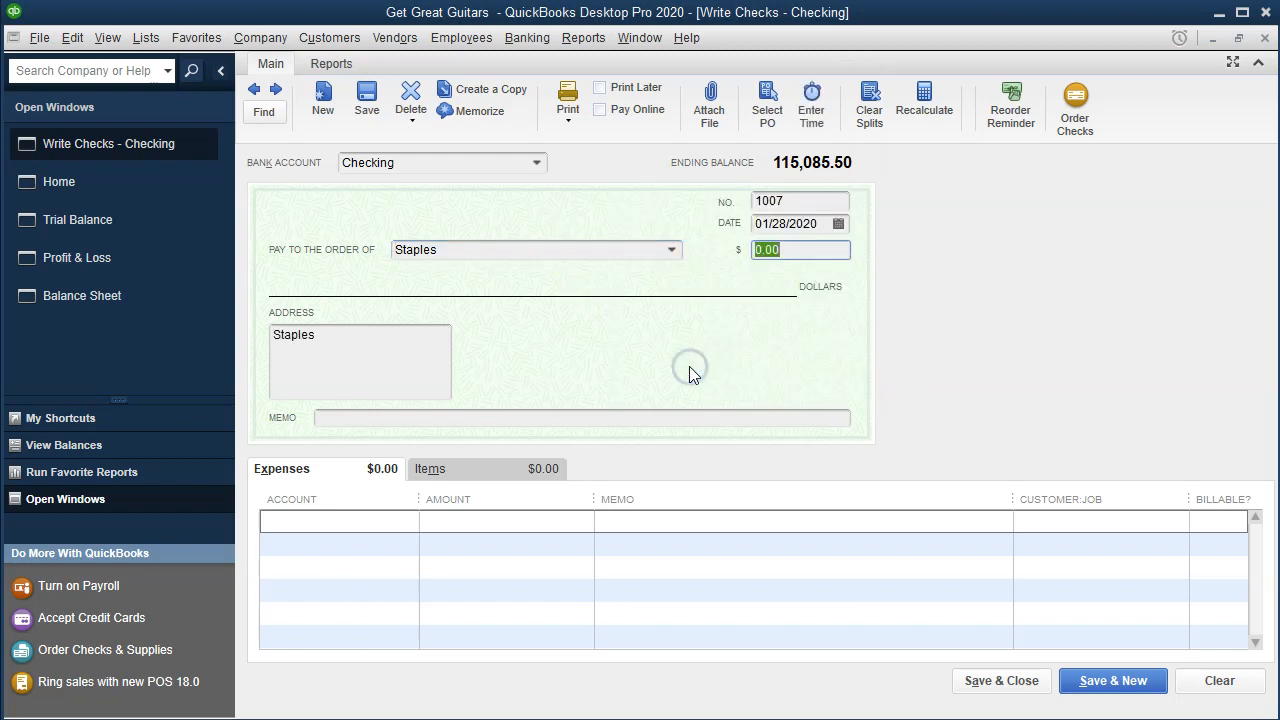
Set the check amount to 500.00, leaving the address and memo as they are.
{"action": "type", "text": "500"}
{"action": "key", "text": "Tab"}
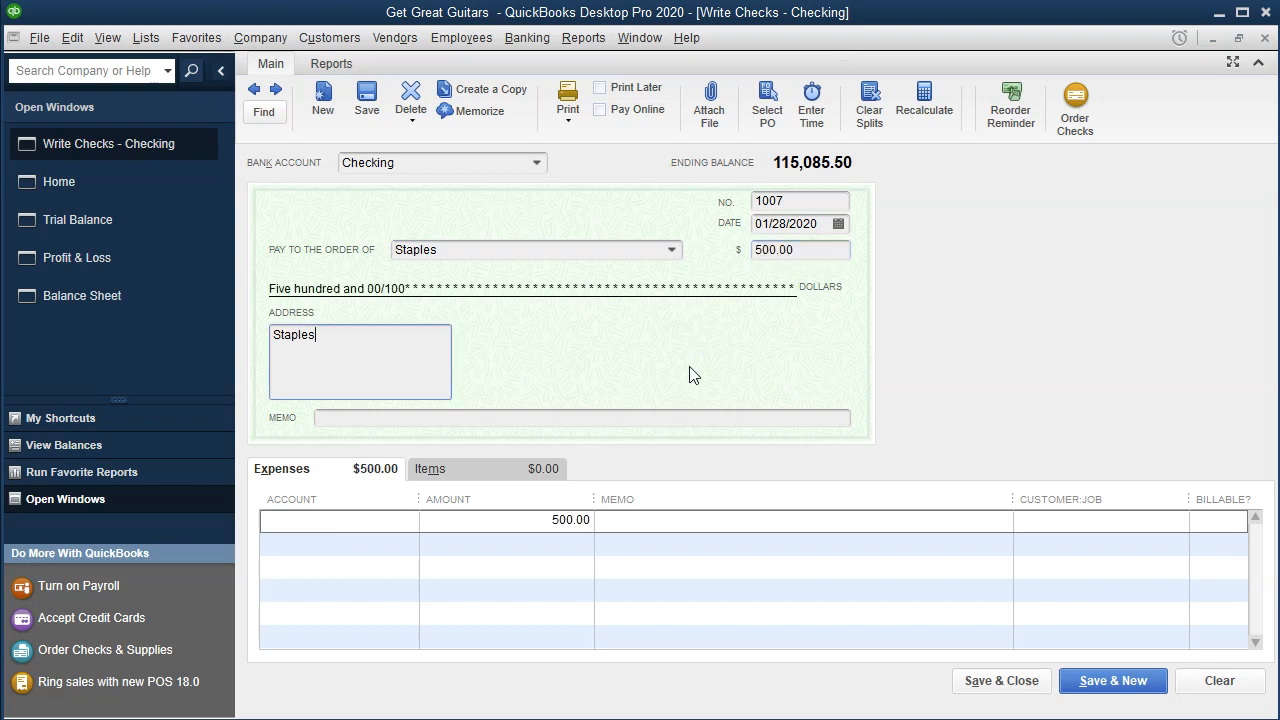
{"action": "key", "text": "Tab"}
{"action": "key", "text": "Tab"}
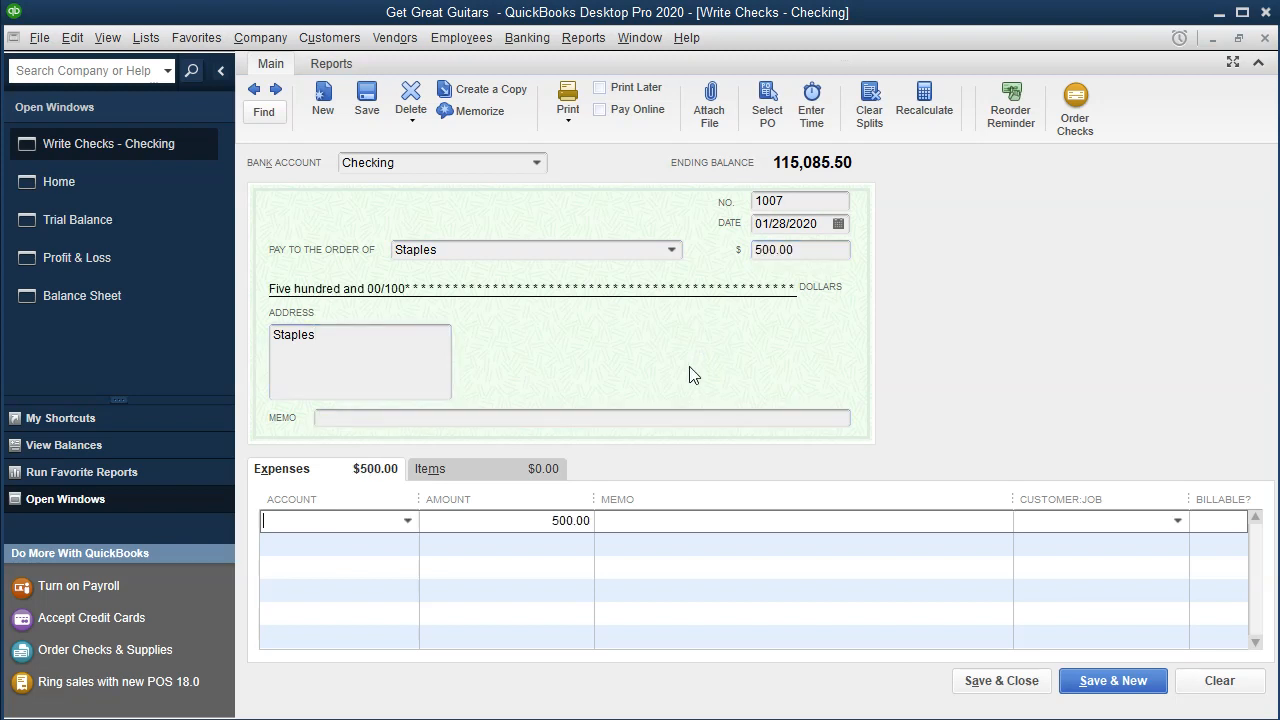
Enter Prepaid Office Supplies as the account on the Staples check's 500.00 expense line.
{"action": "left_click", "coordinate": [407, 522]}
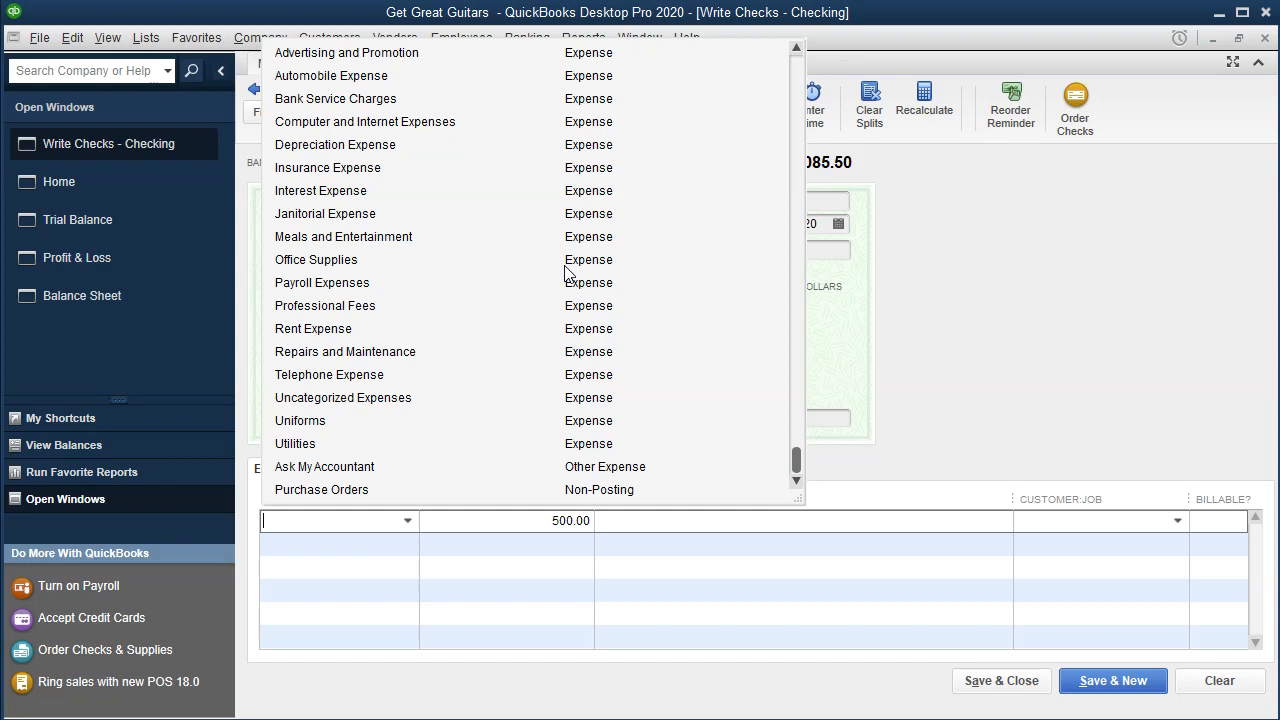
{"action": "type", "text": "Prepaid"}
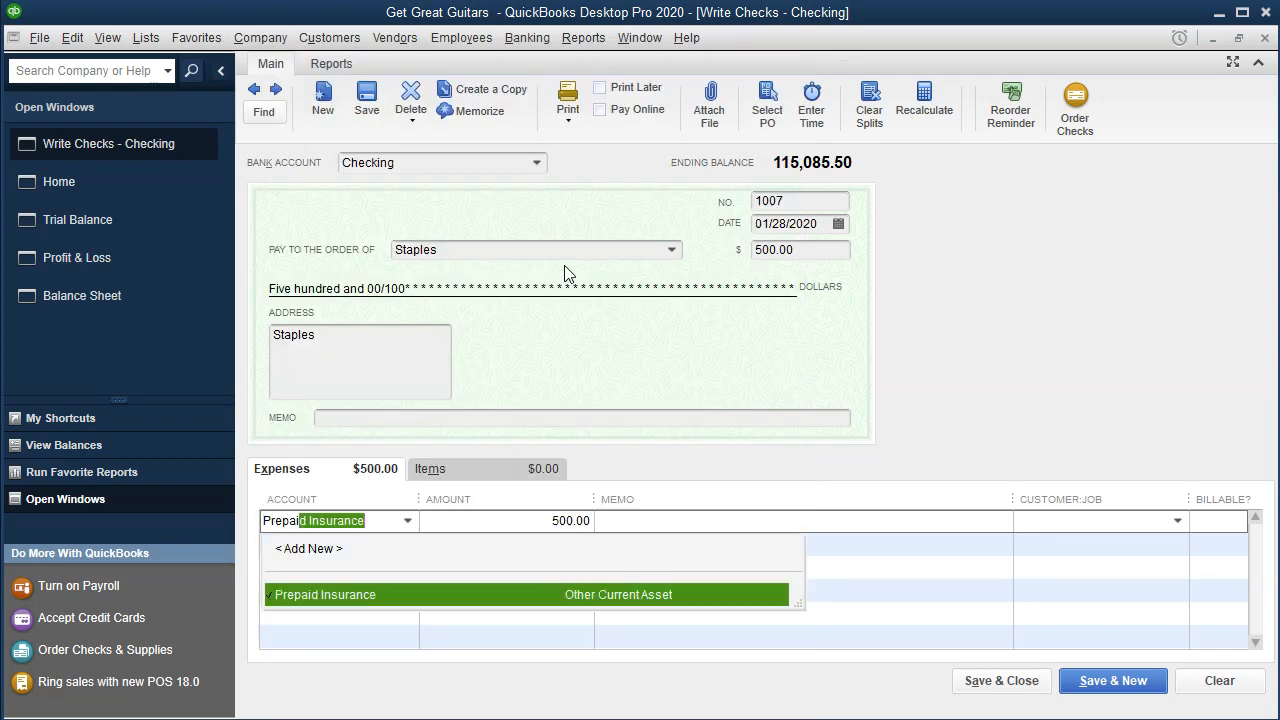
{"action": "type", "text": " Of"}
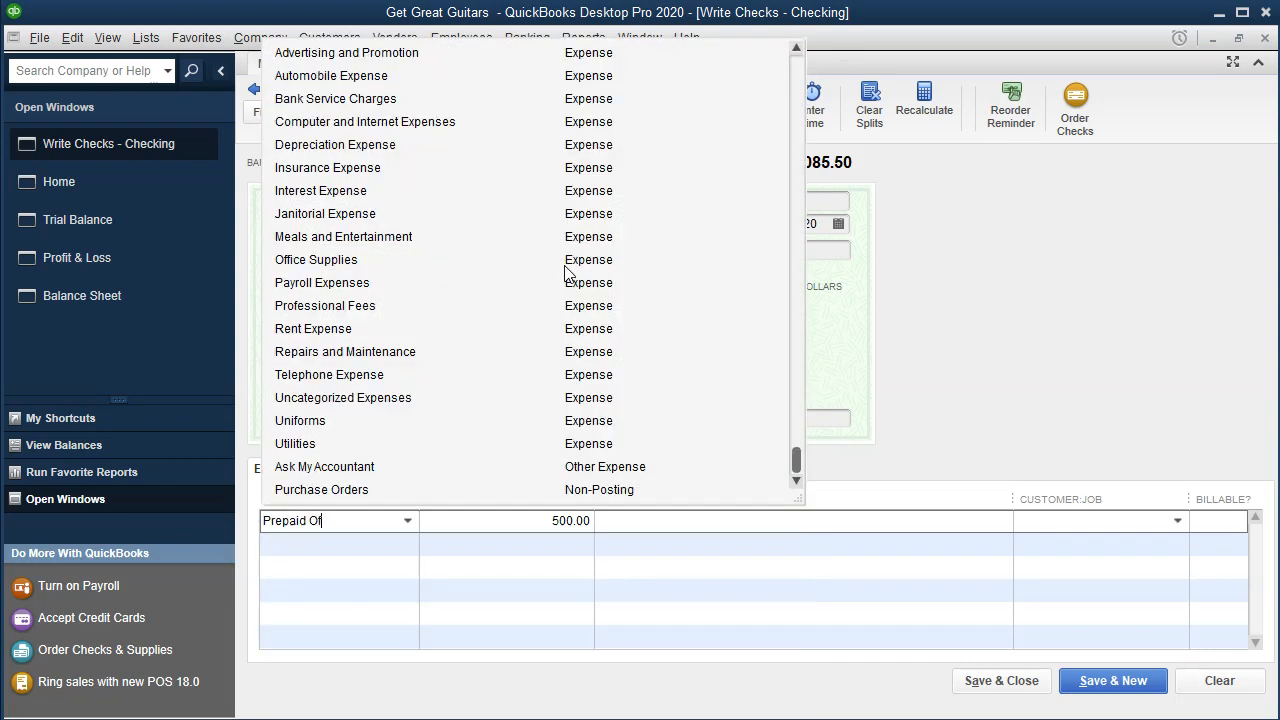
{"action": "type", "text": "fice Supplies"}
{"action": "key", "text": "Tab"}
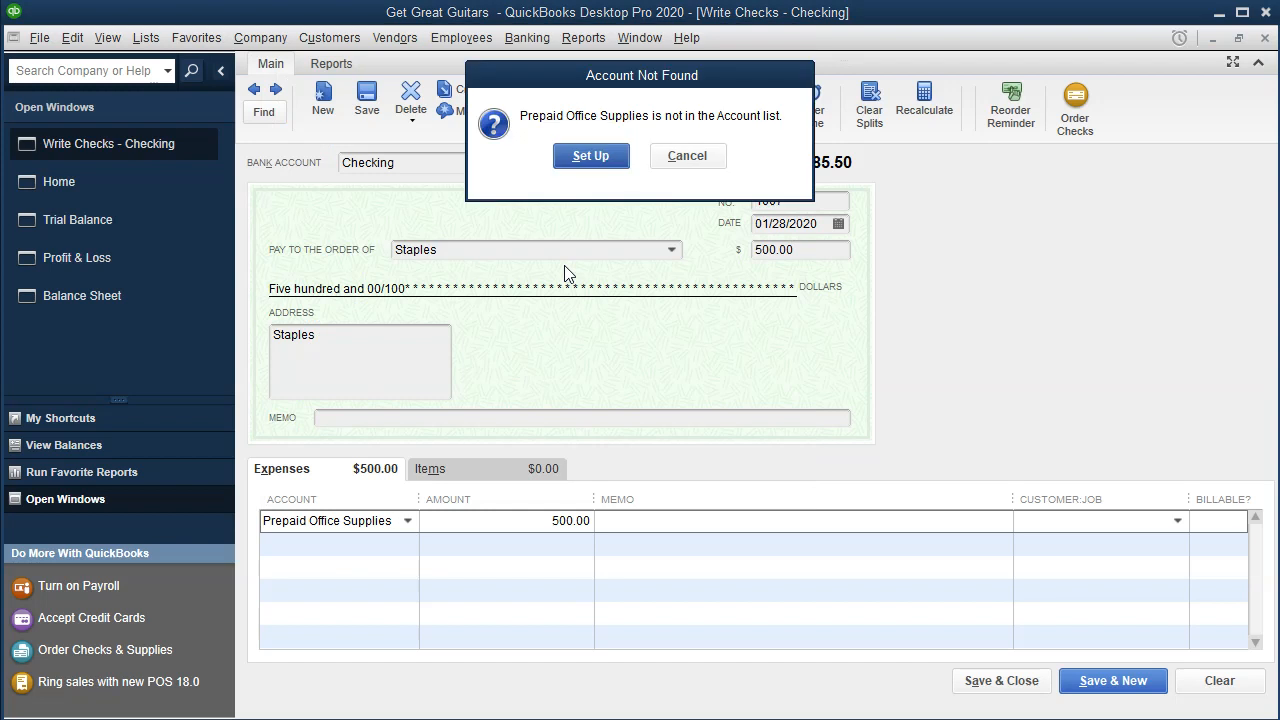
Set up the missing Prepaid Office Supplies account with the account type Other Current Asset.
{"action": "left_click", "coordinate": [568, 160]}
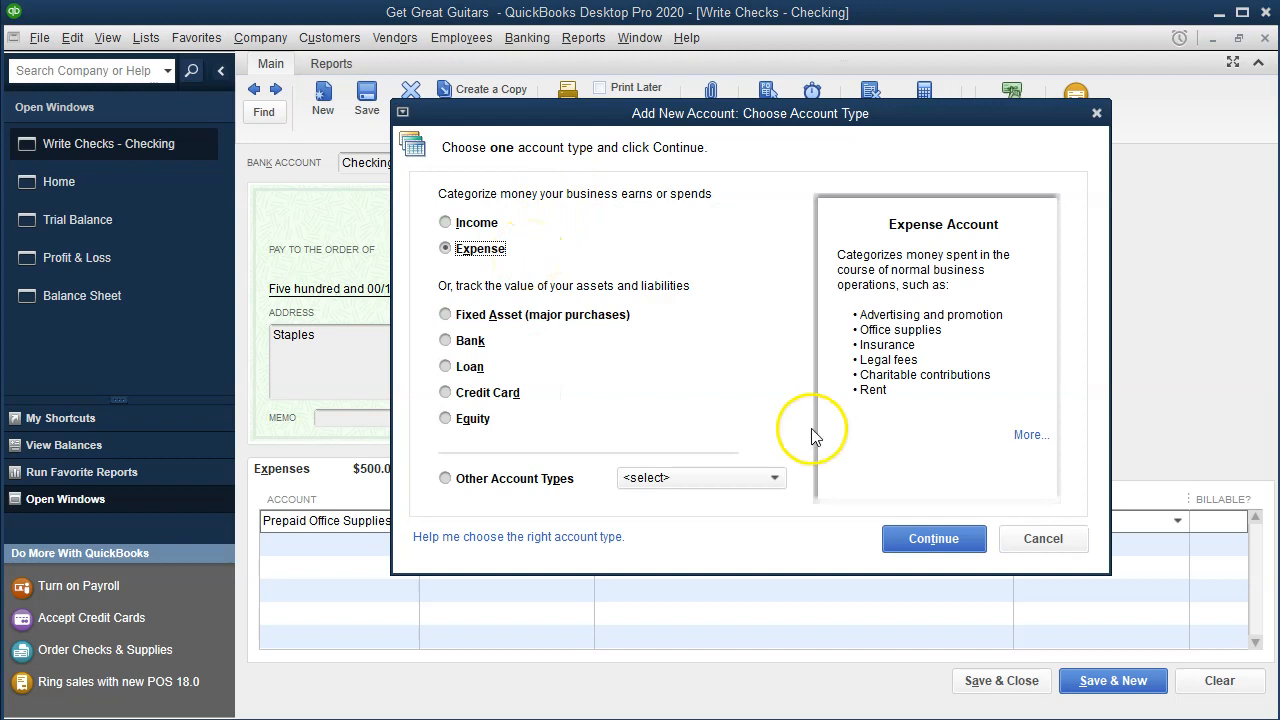
{"action": "left_click", "coordinate": [776, 479]}
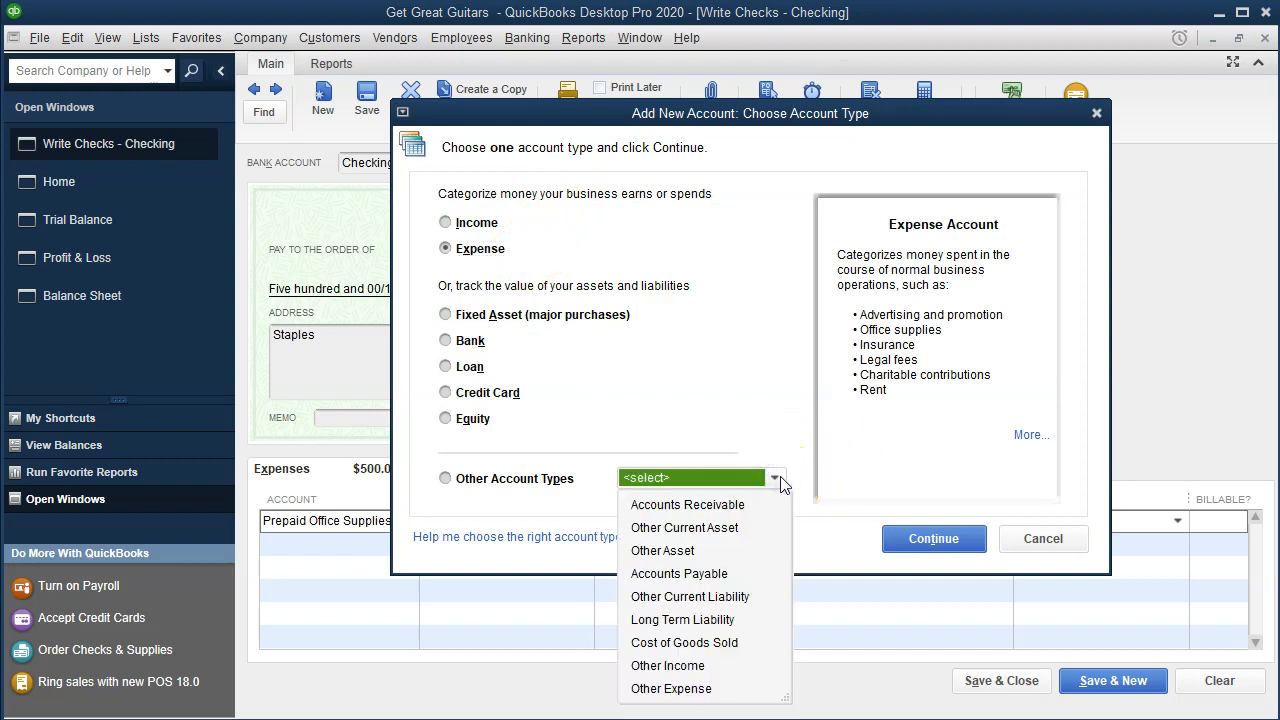
{"action": "left_click", "coordinate": [737, 529]}
{"action": "left_click", "coordinate": [907, 545]}
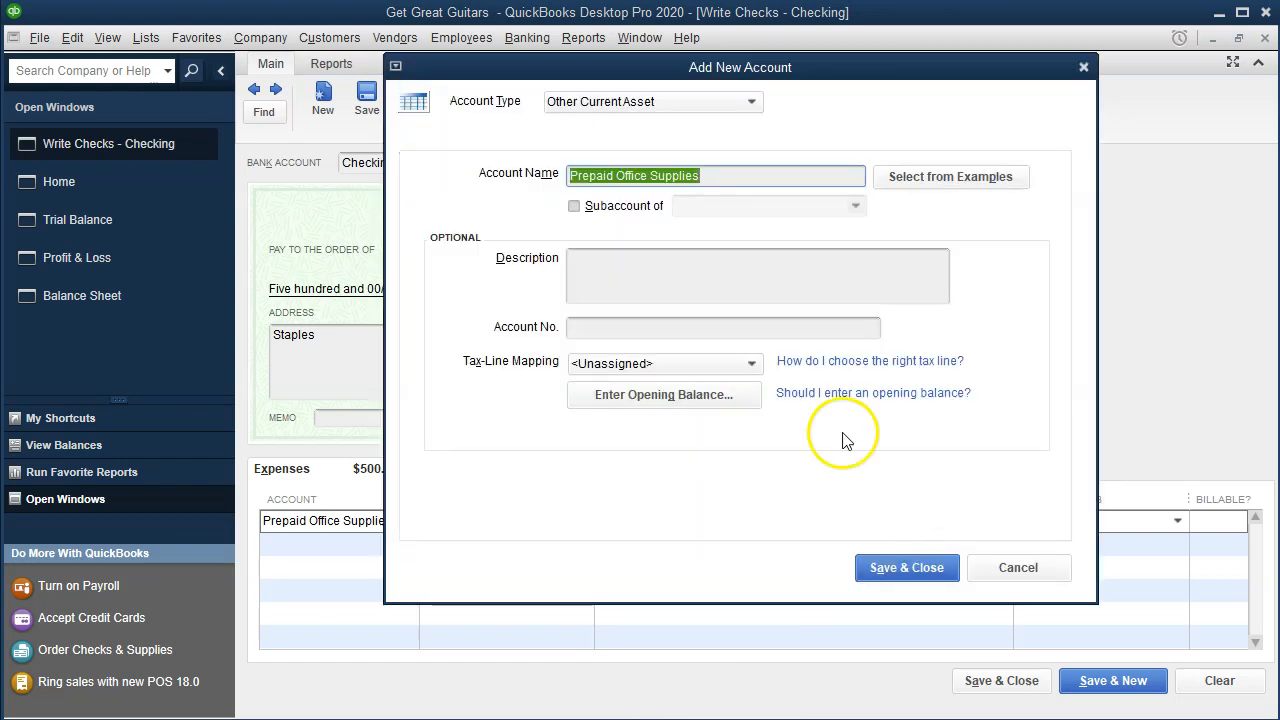
Save the new account with its optional details left blank, and save and close the Staples check.
{"action": "key", "text": "Tab"}
{"action": "key", "text": "Tab"}
{"action": "key", "text": "Tab"}
{"action": "key", "text": "Tab"}
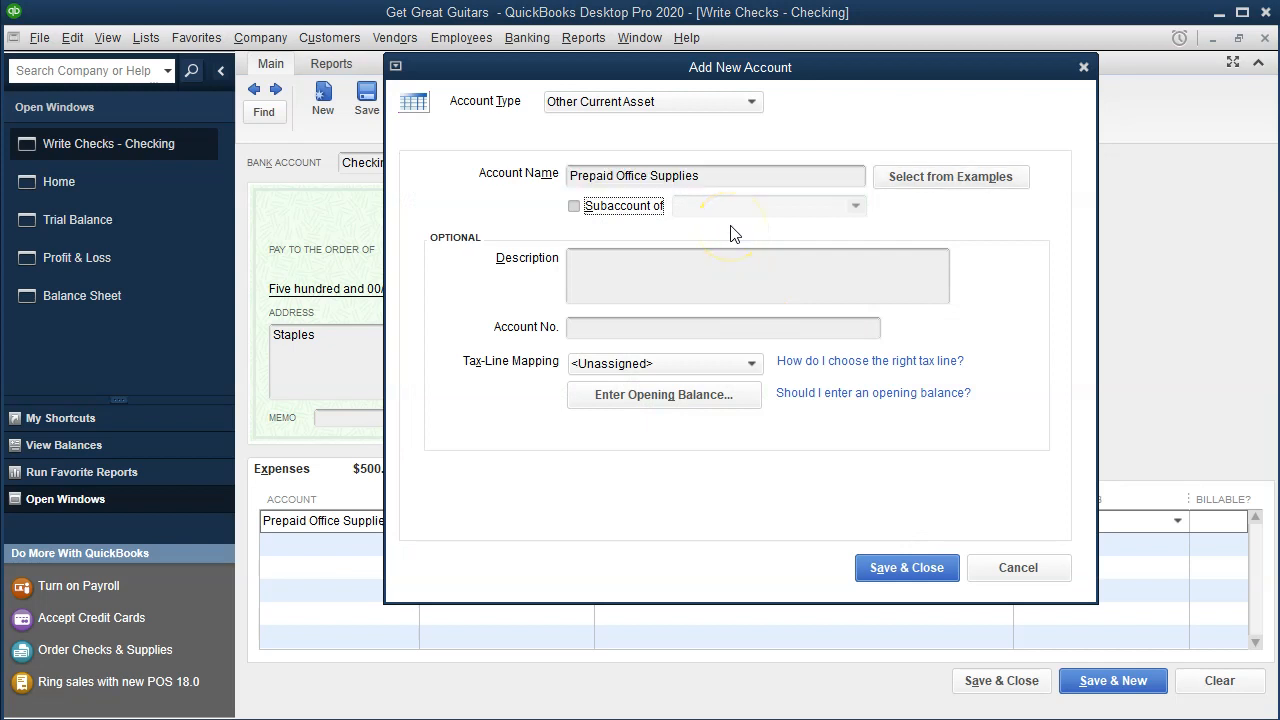
{"action": "key", "text": "Tab"}
{"action": "key", "text": "Tab"}
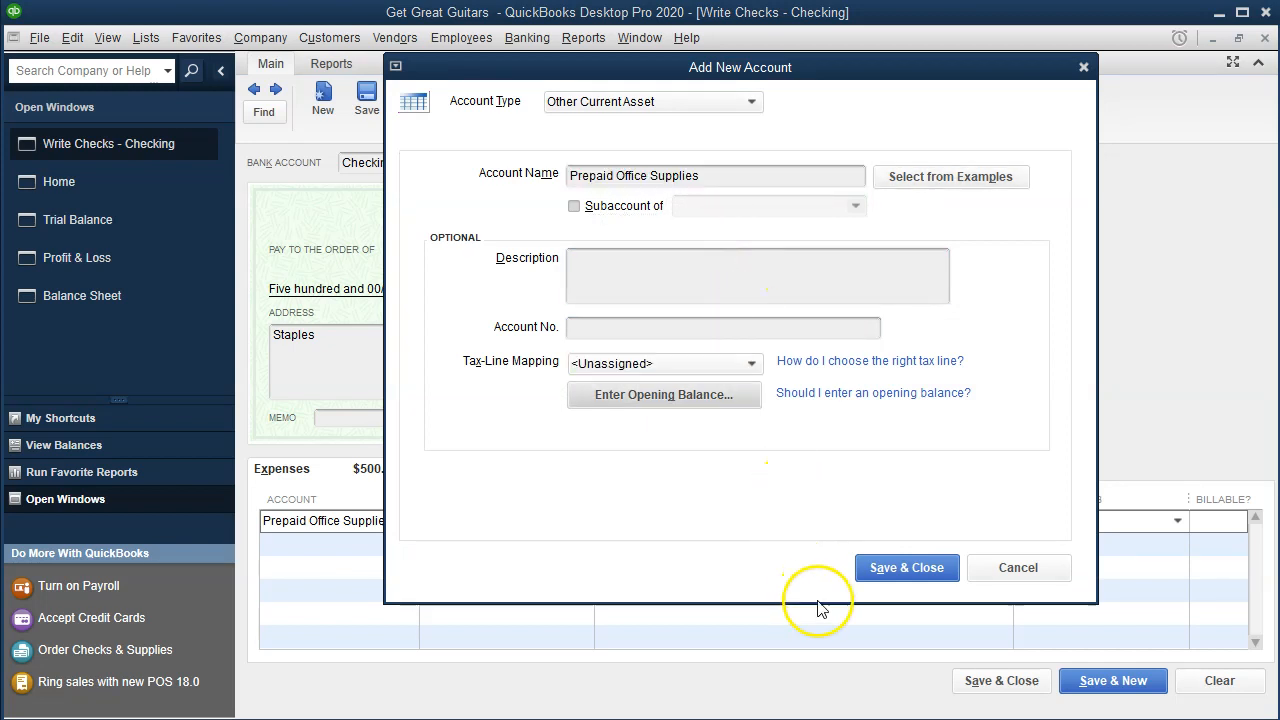
{"action": "left_click", "coordinate": [870, 569]}
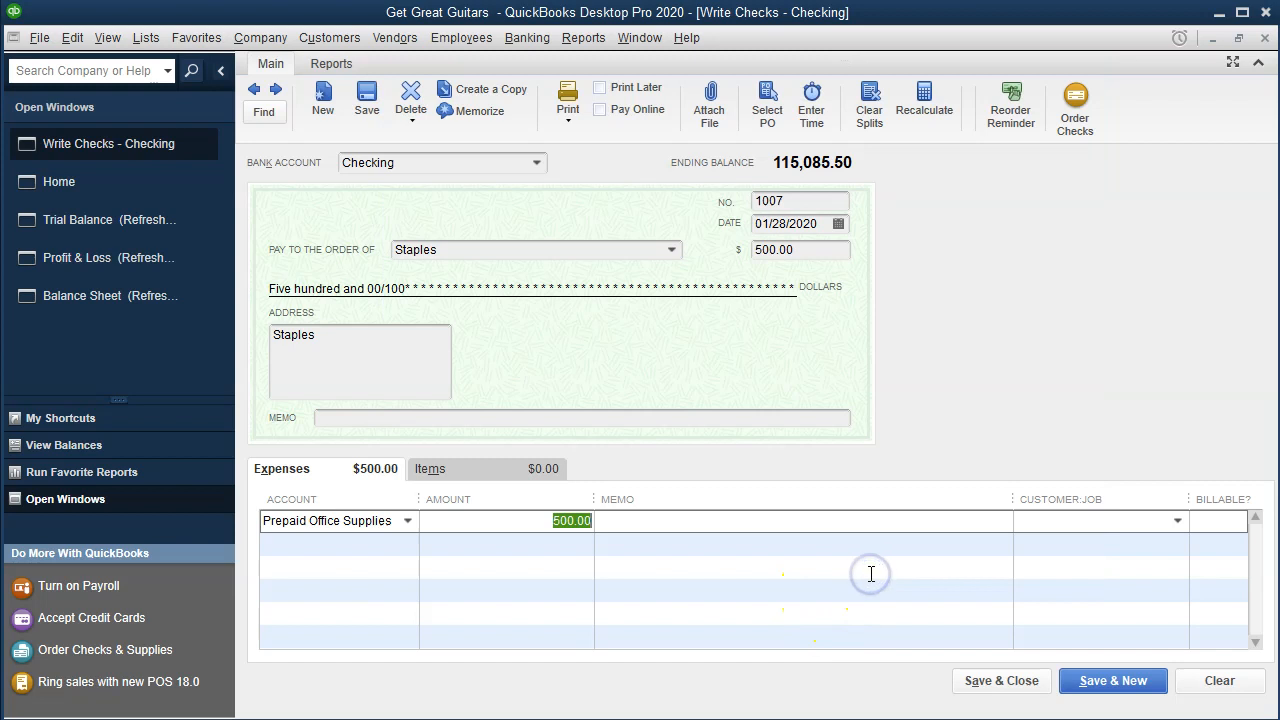
{"action": "left_click", "coordinate": [1005, 676]}
{"action": "left_click", "coordinate": [1005, 678]}
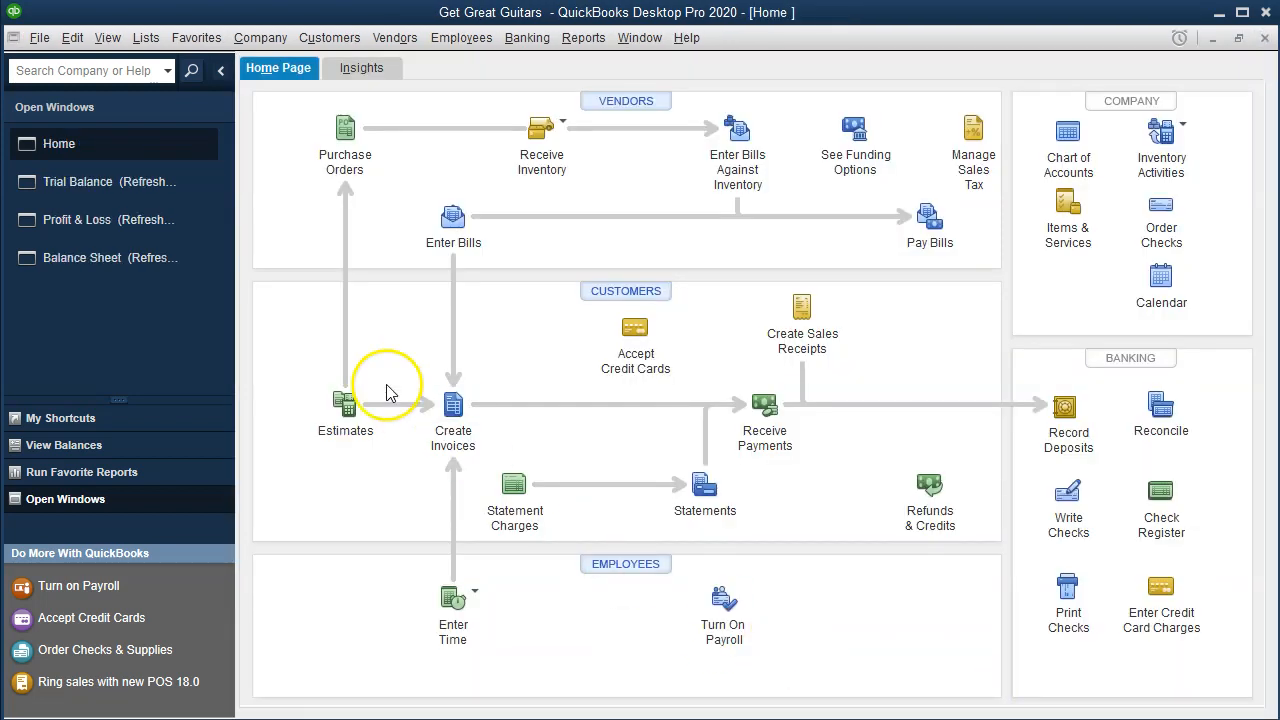
On the Balance Sheet, trace the Checking balance to the Staples check 1007, and return to the report.
{"action": "left_click", "coordinate": [111, 258]}
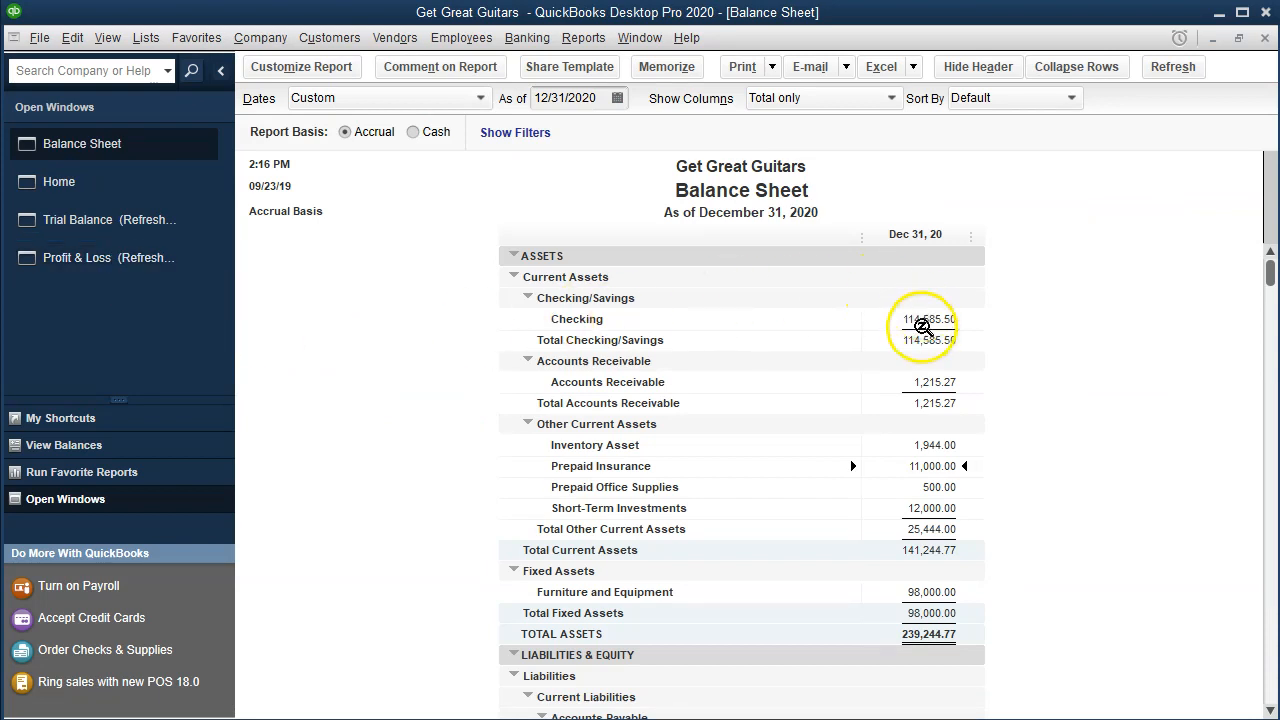
{"action": "double_click", "coordinate": [920, 320]}
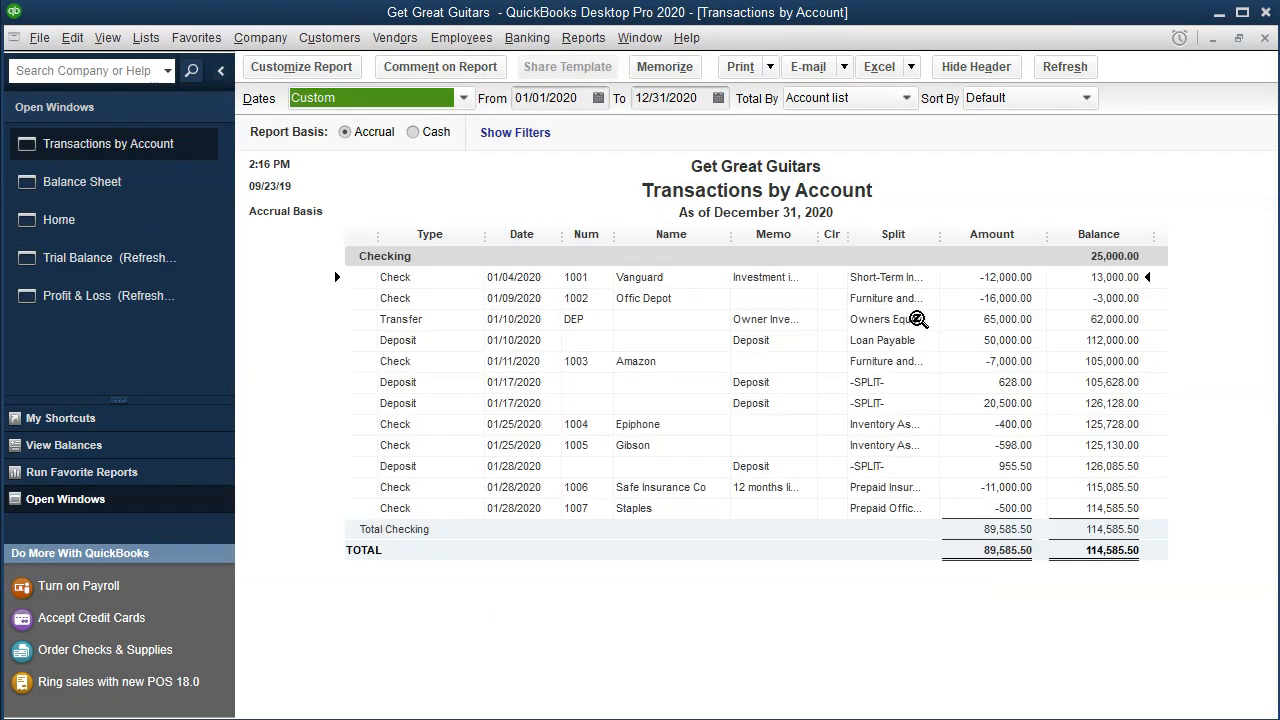
{"action": "left_click", "coordinate": [1000, 508]}
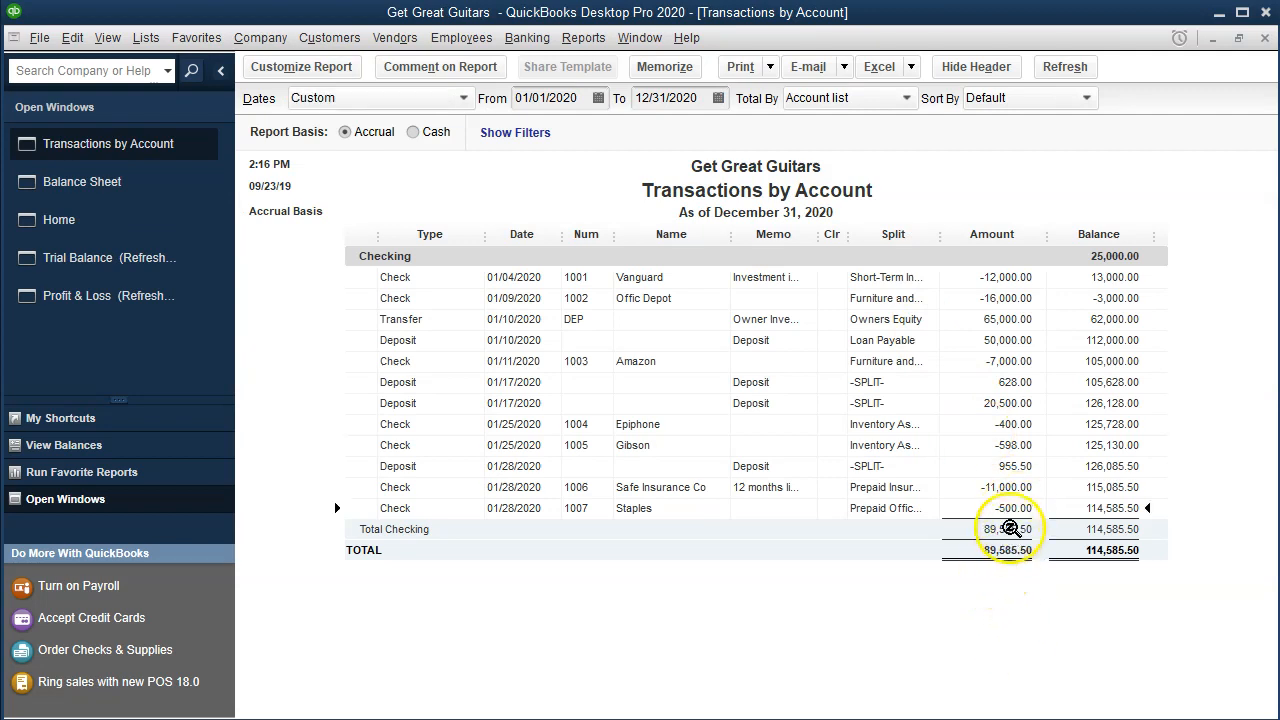
{"action": "double_click", "coordinate": [1007, 508]}
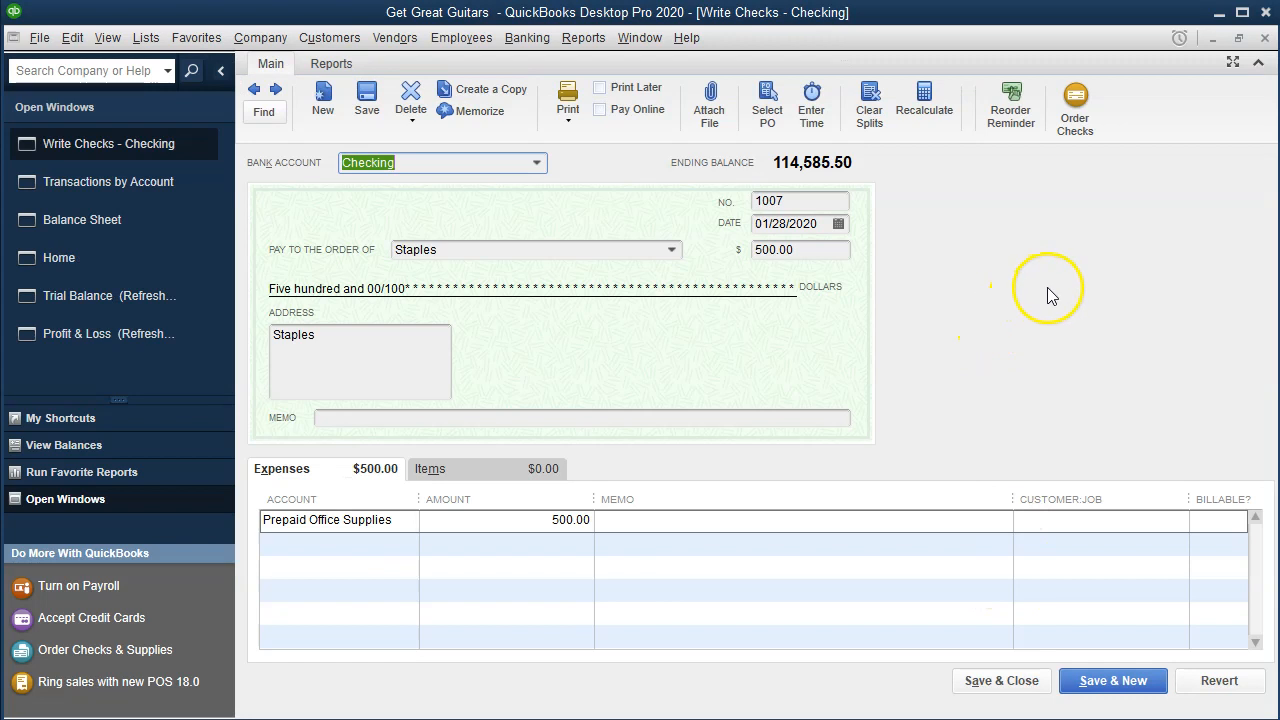
{"action": "left_click", "coordinate": [1265, 38]}
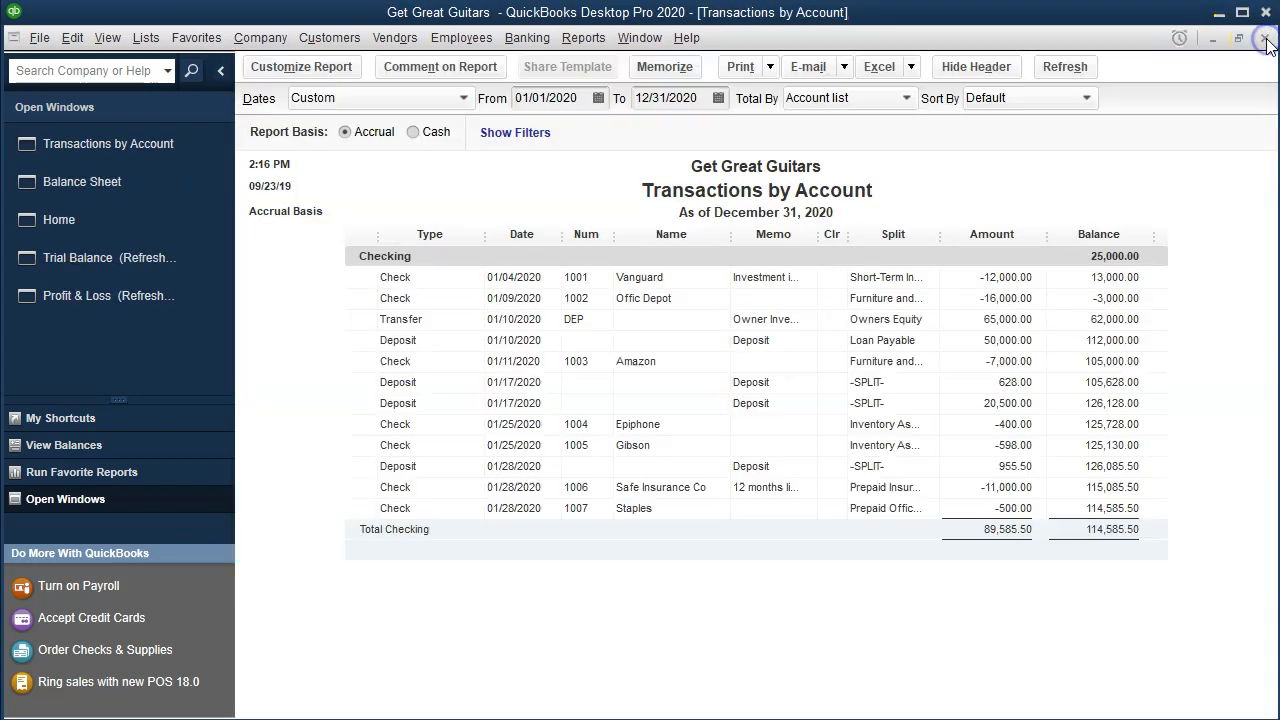
{"action": "left_click", "coordinate": [1265, 38]}
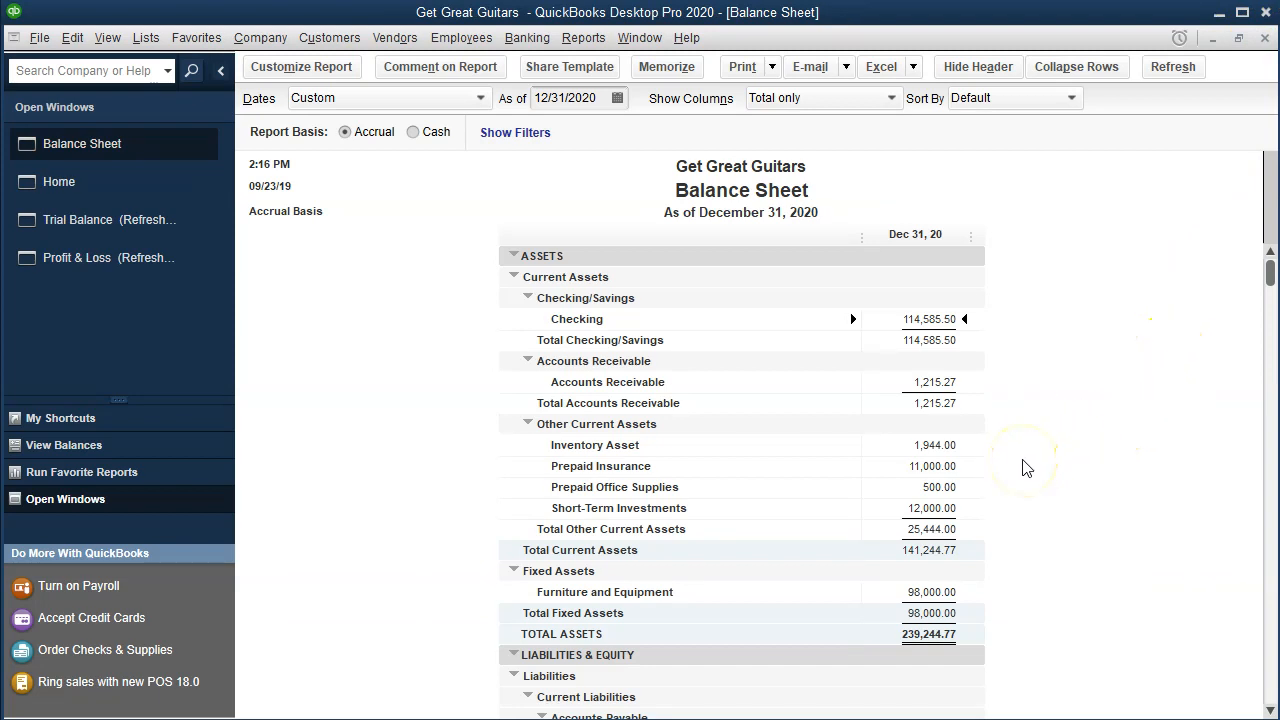
Examine the Prepaid Office Supplies balance on the Balance Sheet and review the refreshed Profit & Loss and Trial Balance reports.
{"action": "left_click", "coordinate": [943, 487]}
{"action": "left_click", "coordinate": [114, 275]}
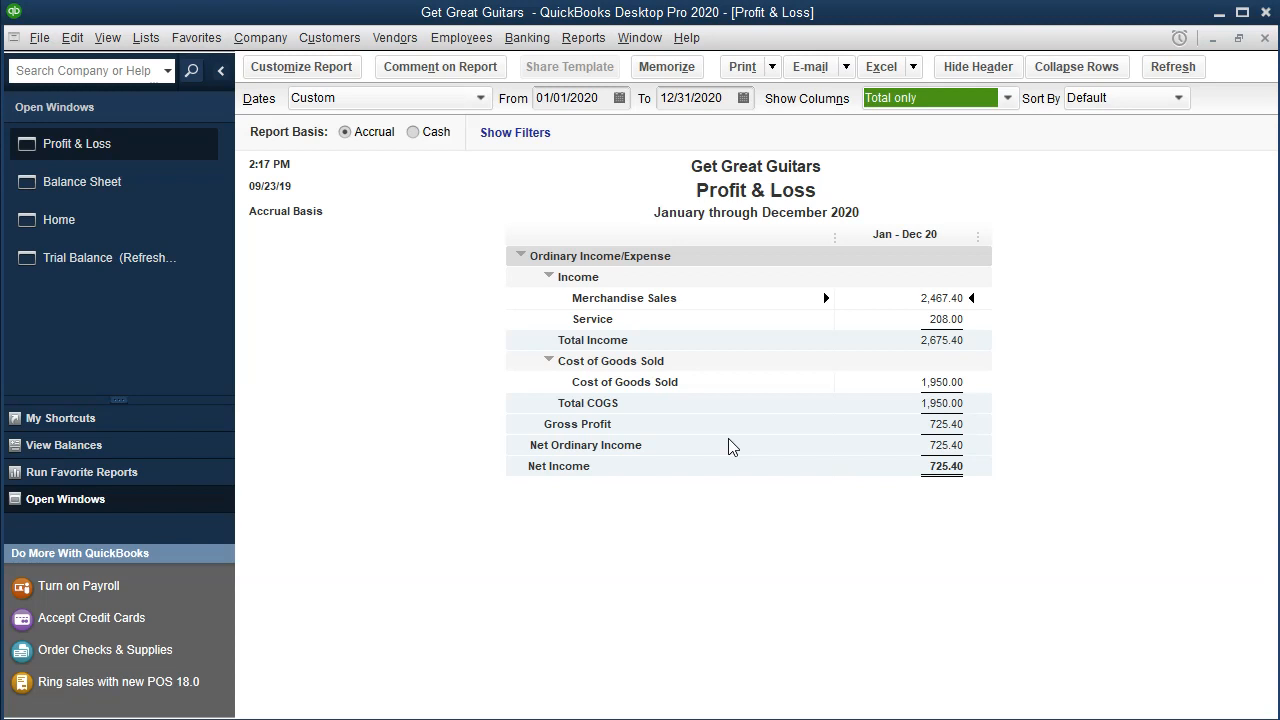
{"action": "left_click", "coordinate": [116, 262]}
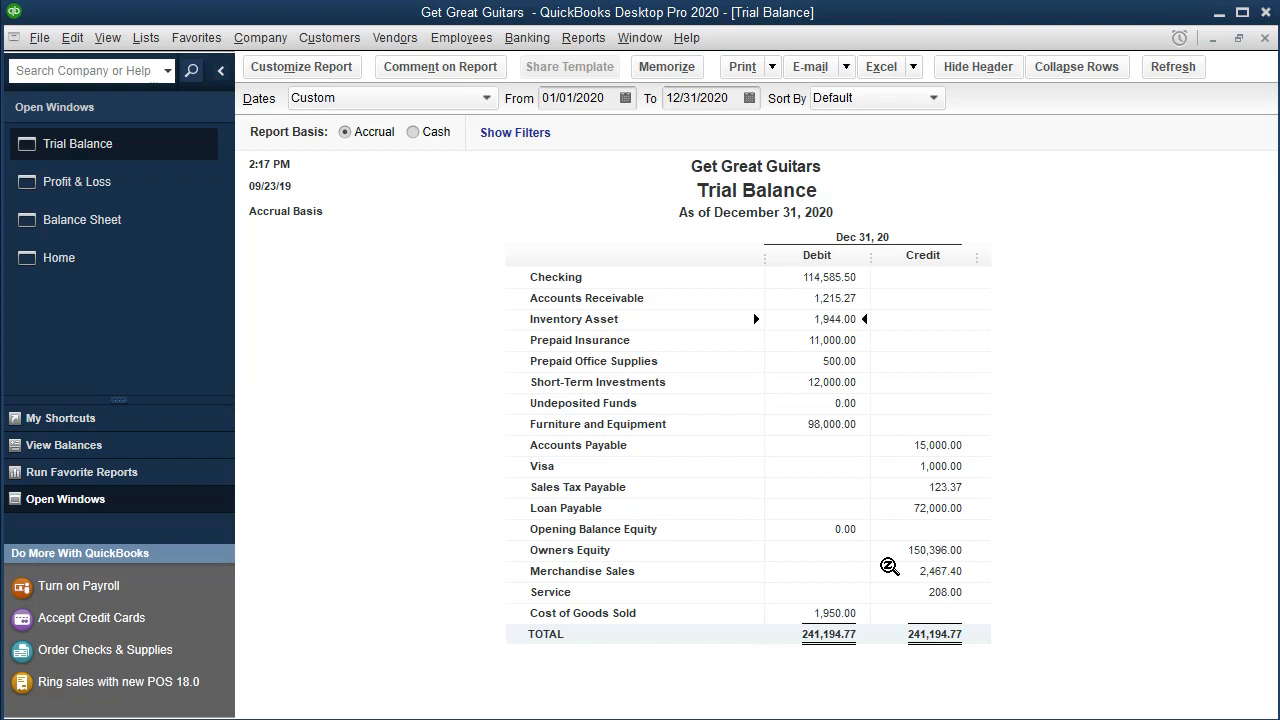
Start a new check from the Checking account, keeping number 1008 and the date 01/28/2020.
{"action": "left_click", "coordinate": [93, 278]}
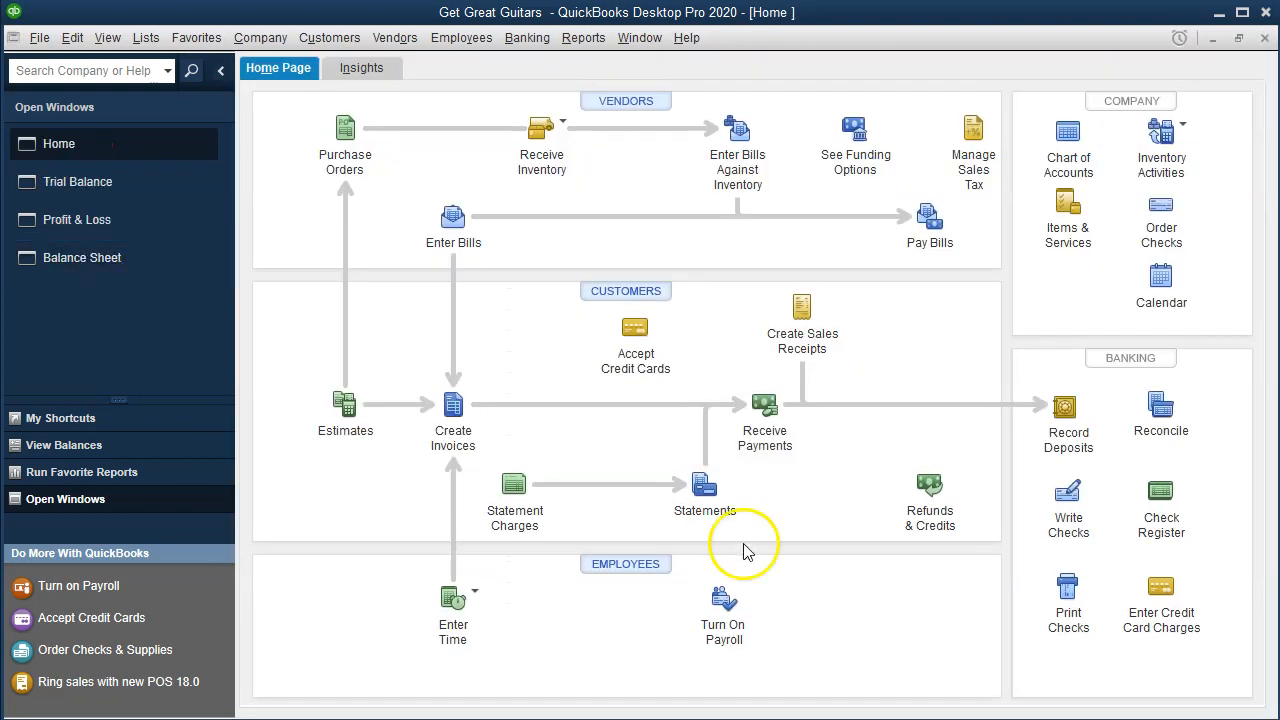
{"action": "left_click", "coordinate": [1068, 492]}
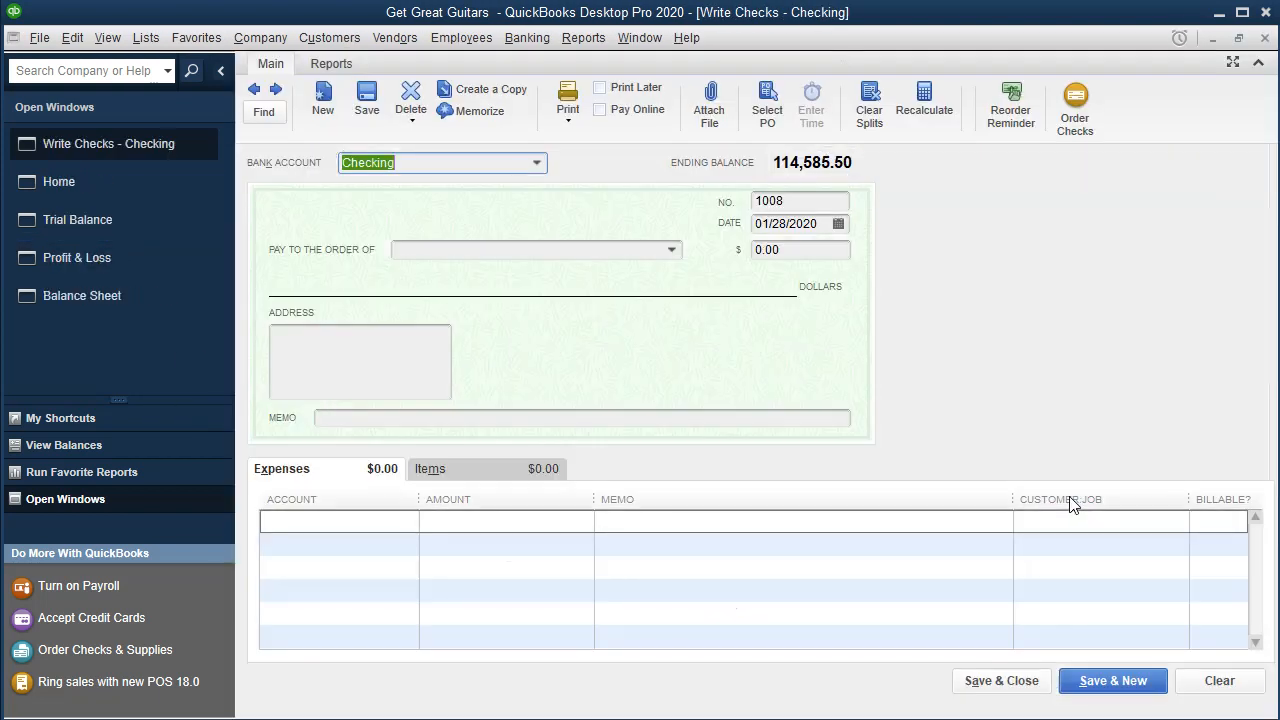
{"action": "key", "text": "Tab"}
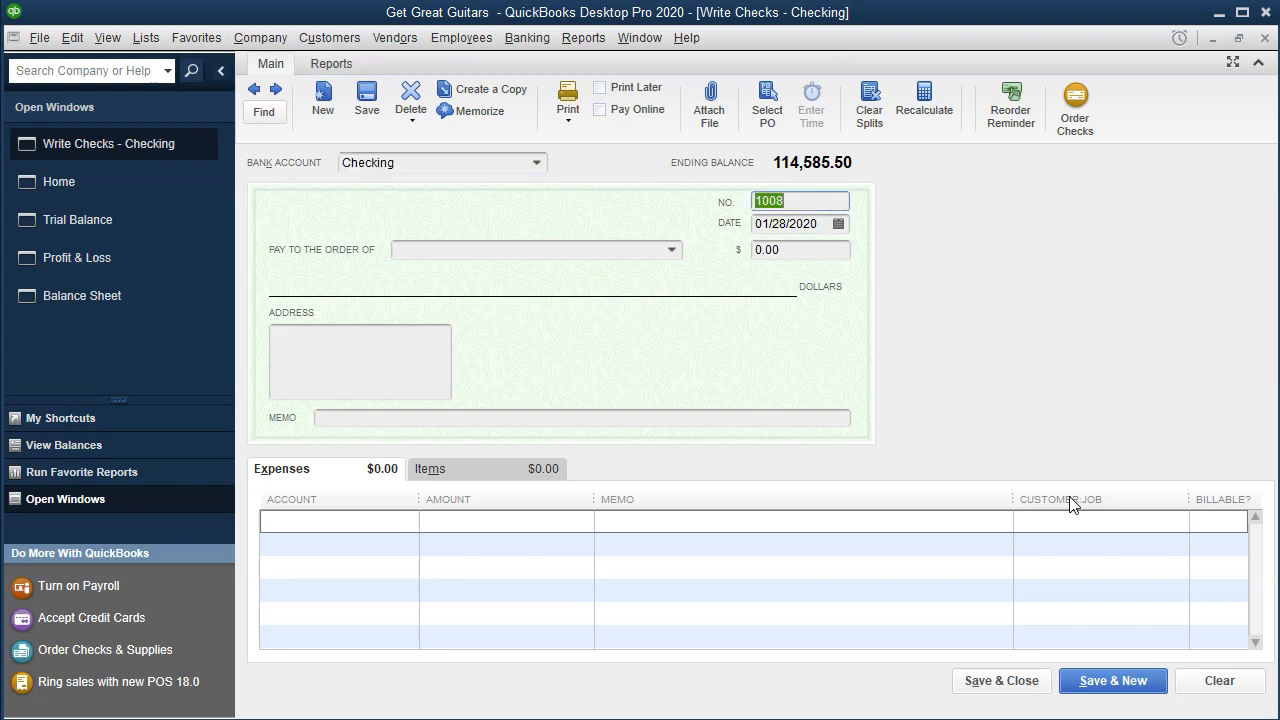
{"action": "key", "text": "Tab"}
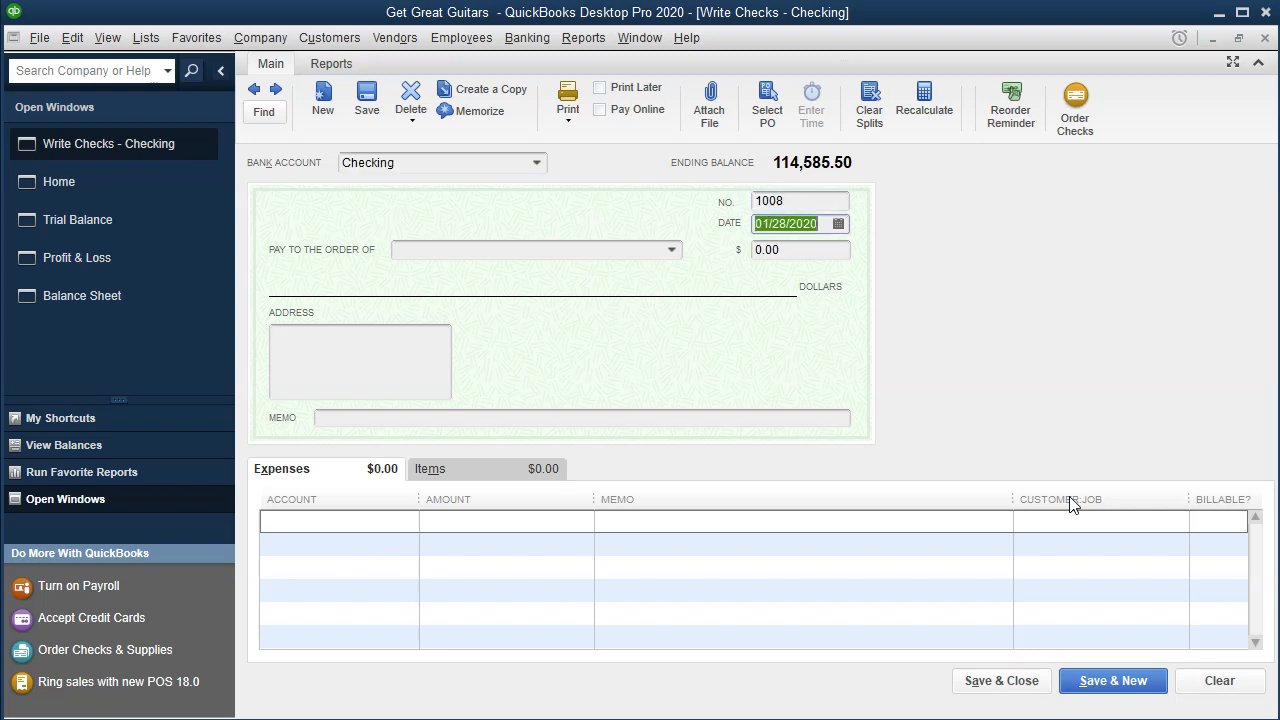
{"action": "key", "text": "Tab"}
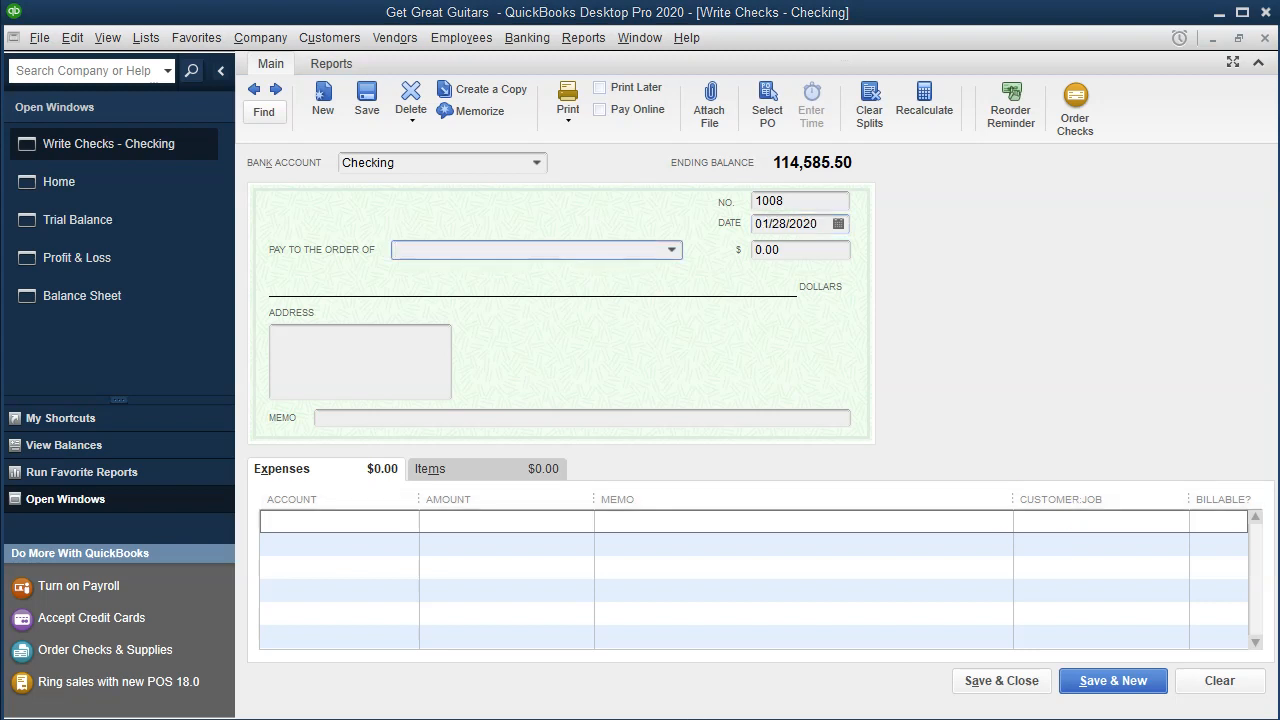
Make the check payable to Edison, quick-adding the payee as a new vendor.
{"action": "left_click", "coordinate": [427, 250]}
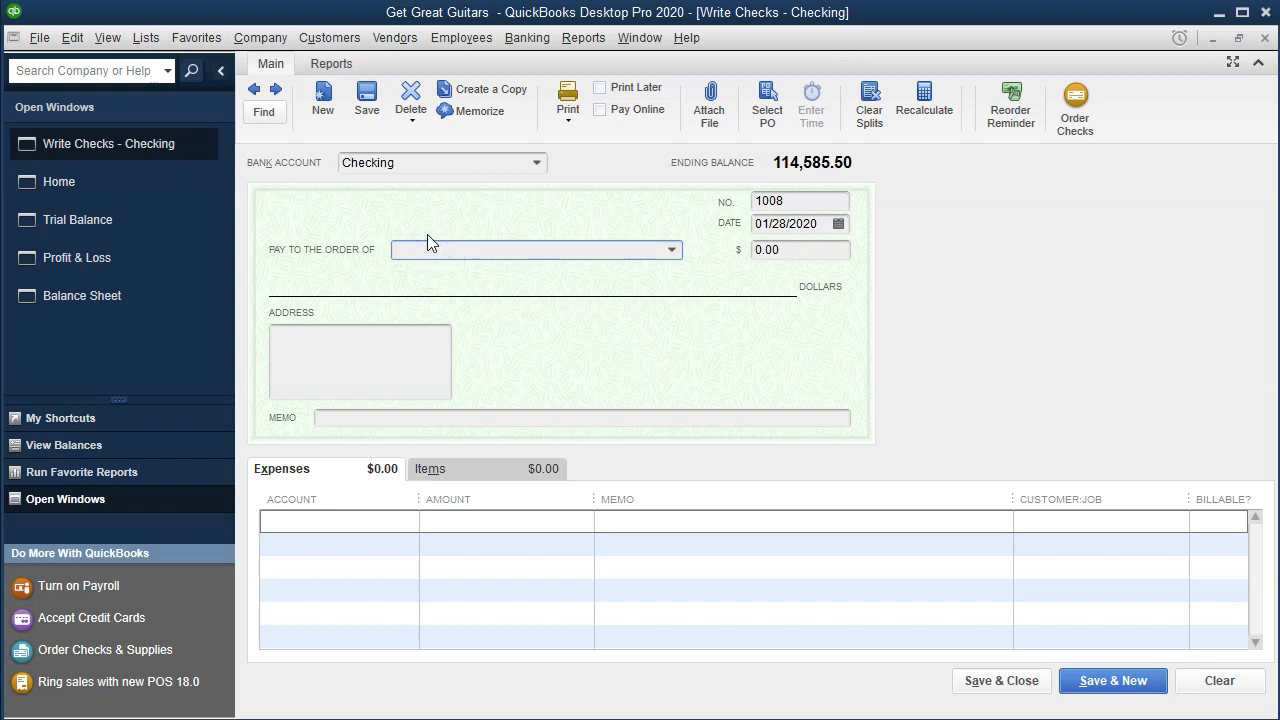
{"action": "type", "text": "Edison"}
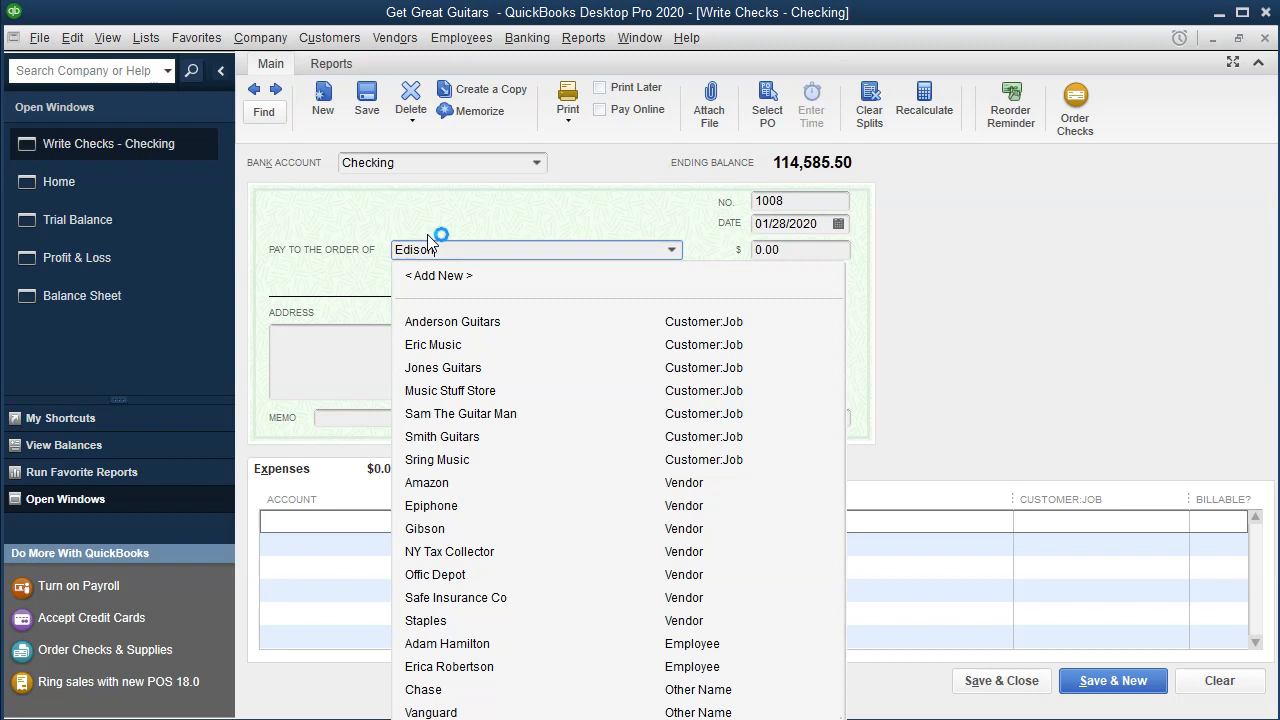
{"action": "key", "text": "Tab"}
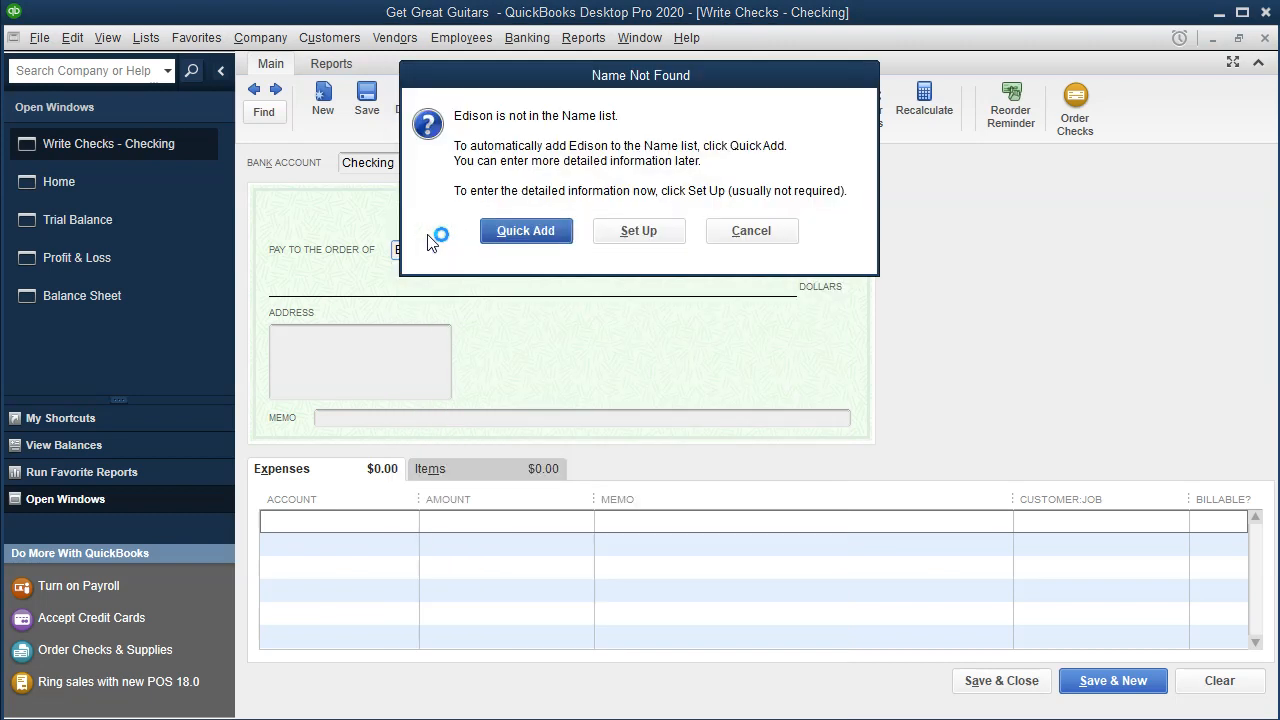
{"action": "left_click", "coordinate": [551, 235]}
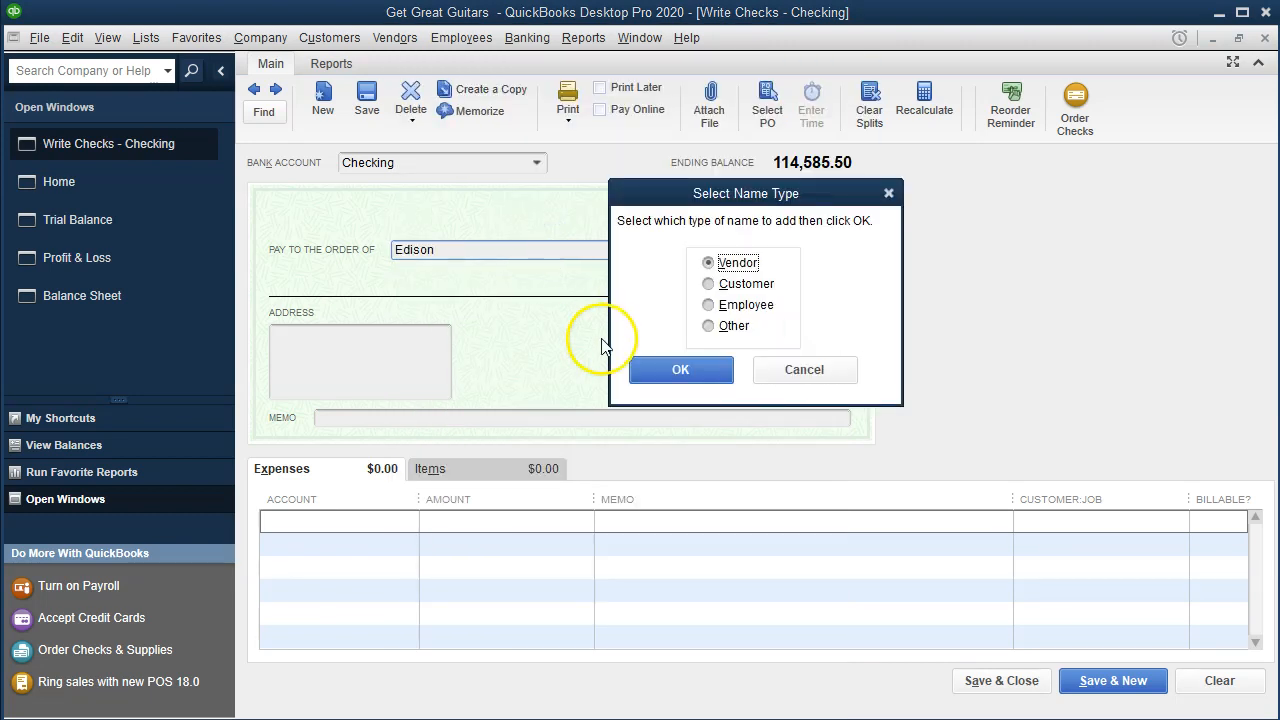
{"action": "left_click", "coordinate": [640, 375]}
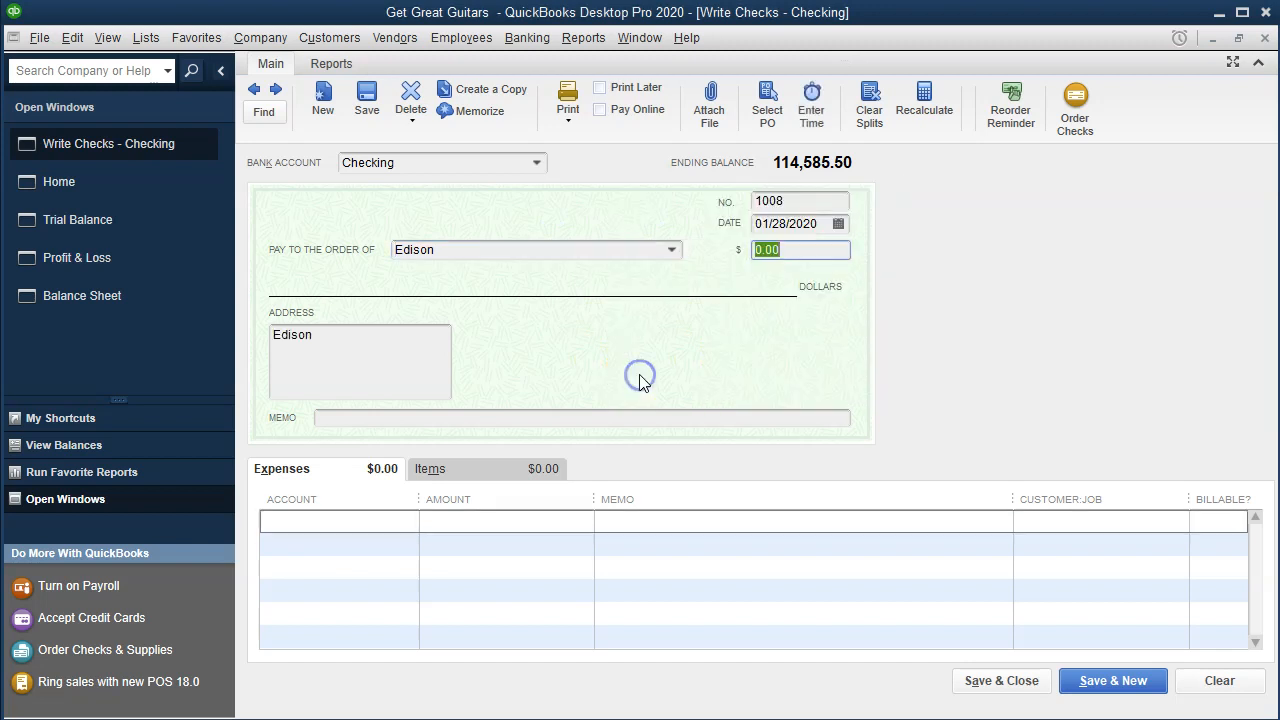
Set the check amount to 620.00, leaving the address and memo as they are.
{"action": "type", "text": "620"}
{"action": "key", "text": "Tab"}
{"action": "key", "text": "Tab"}
{"action": "key", "text": "Tab"}
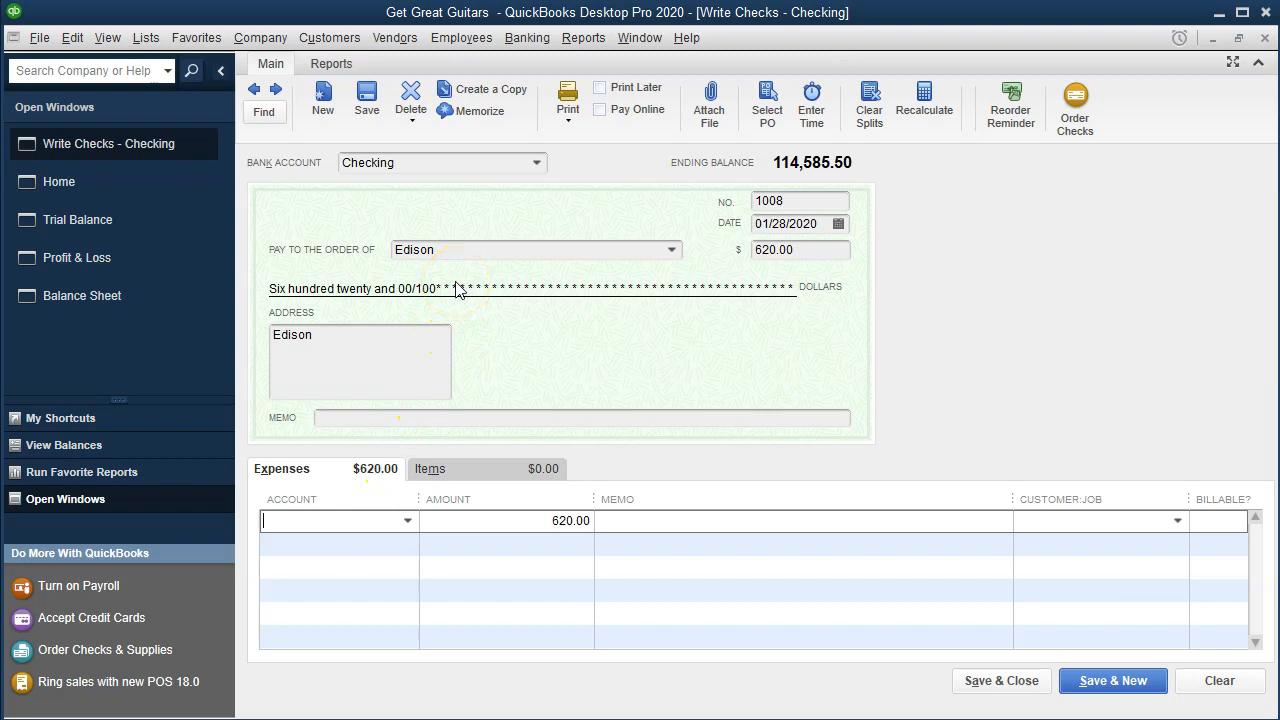
Assign the check's expense line to the Utilities account, and save and close the check.
{"action": "left_click", "coordinate": [407, 521]}
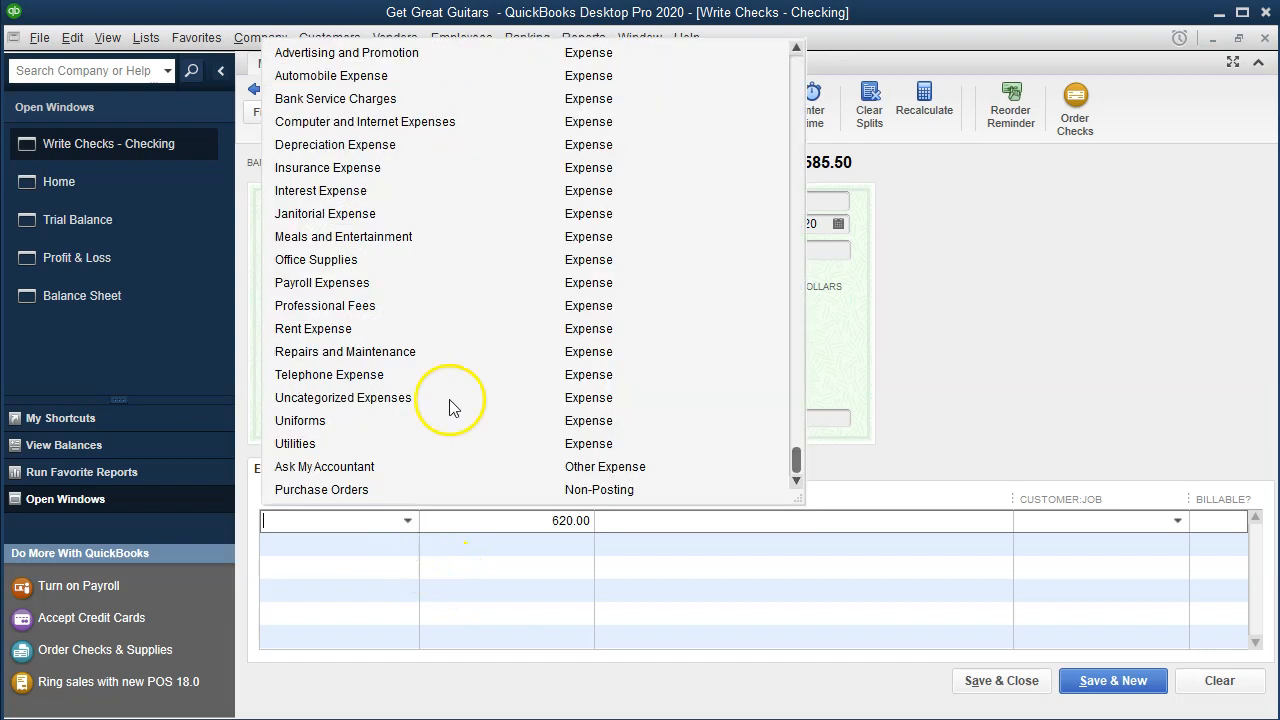
{"action": "left_click", "coordinate": [333, 451]}
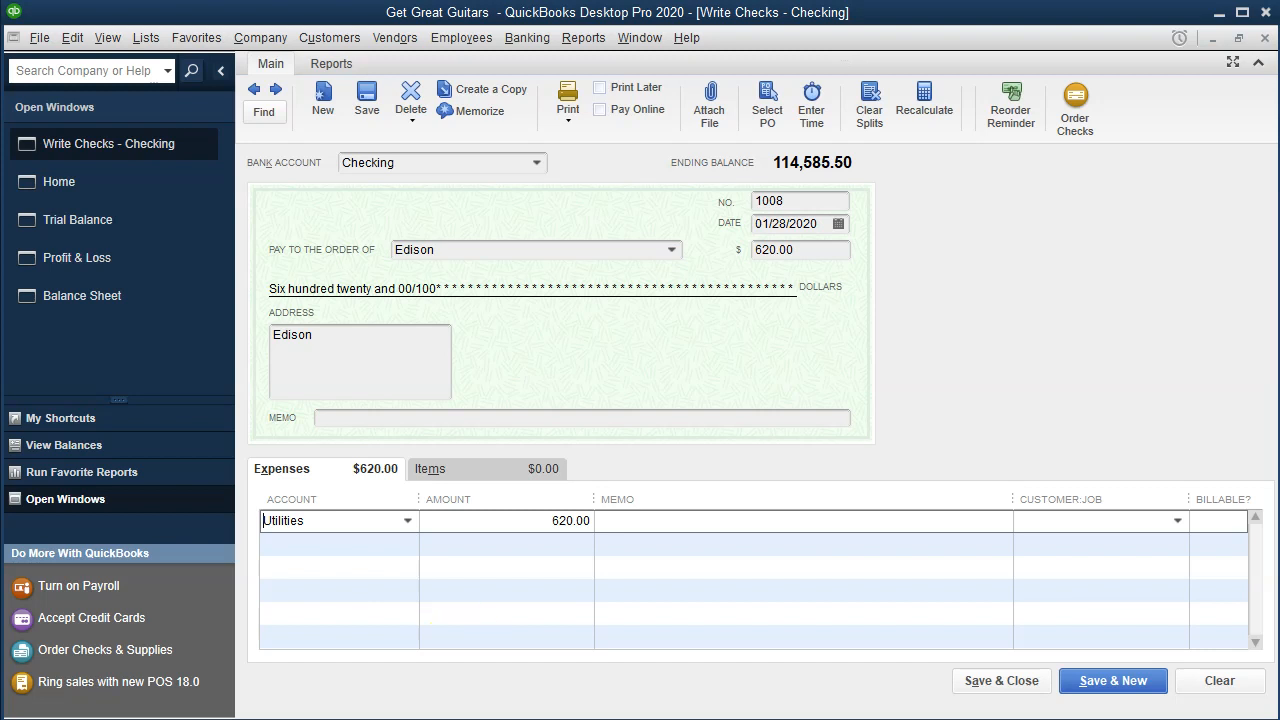
{"action": "left_click", "coordinate": [975, 688]}
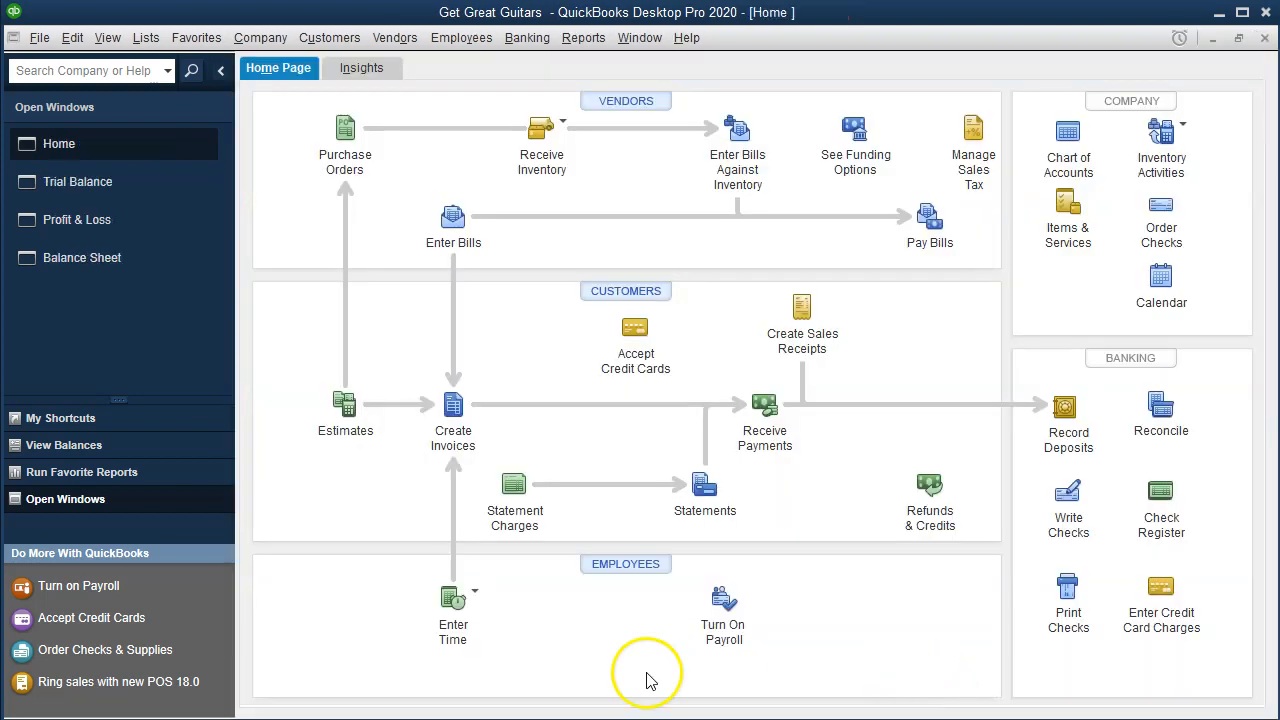
Trace the Checking balance on the Balance Sheet down to the Edison check, and return to the report.
{"action": "left_click", "coordinate": [111, 265]}
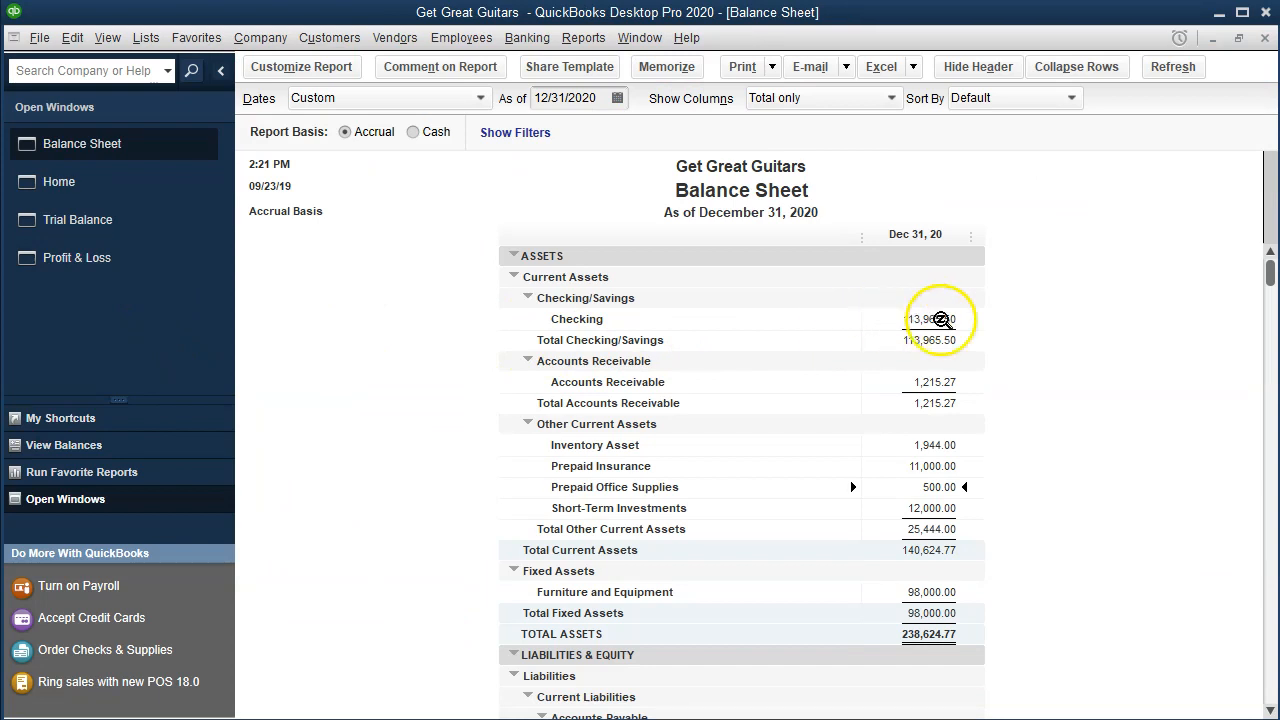
{"action": "double_click", "coordinate": [928, 318]}
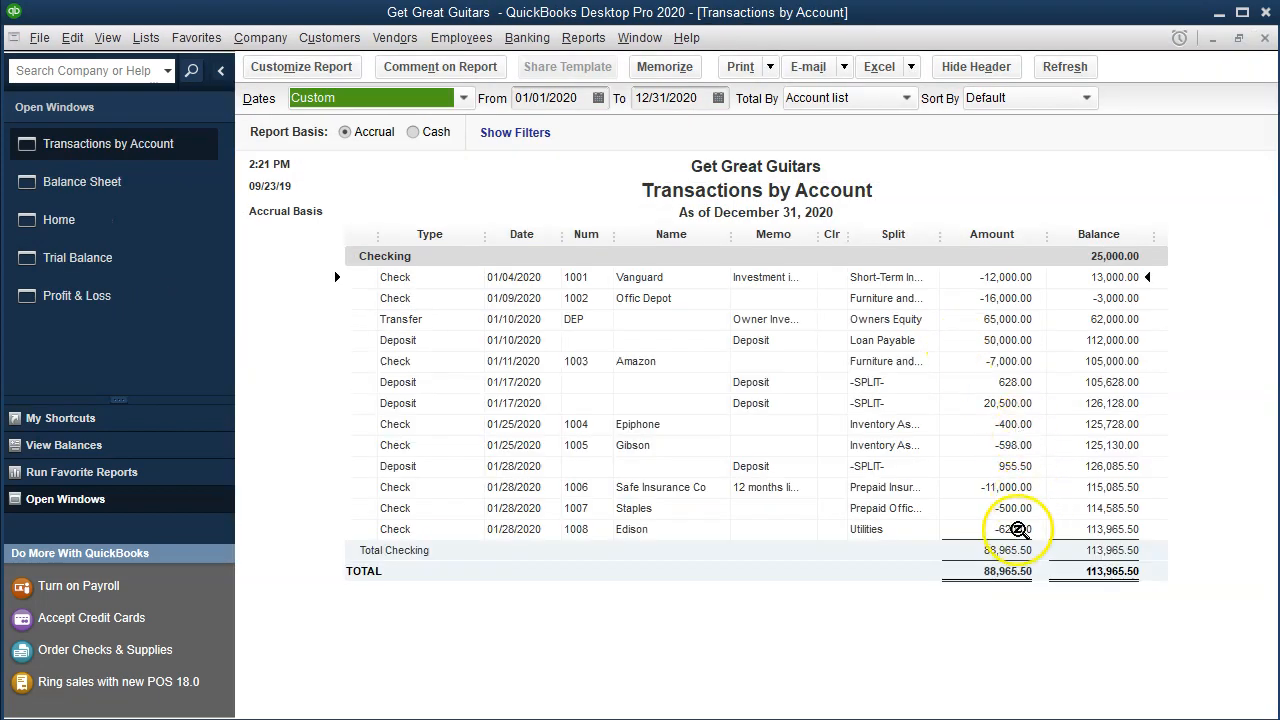
{"action": "double_click", "coordinate": [1014, 531]}
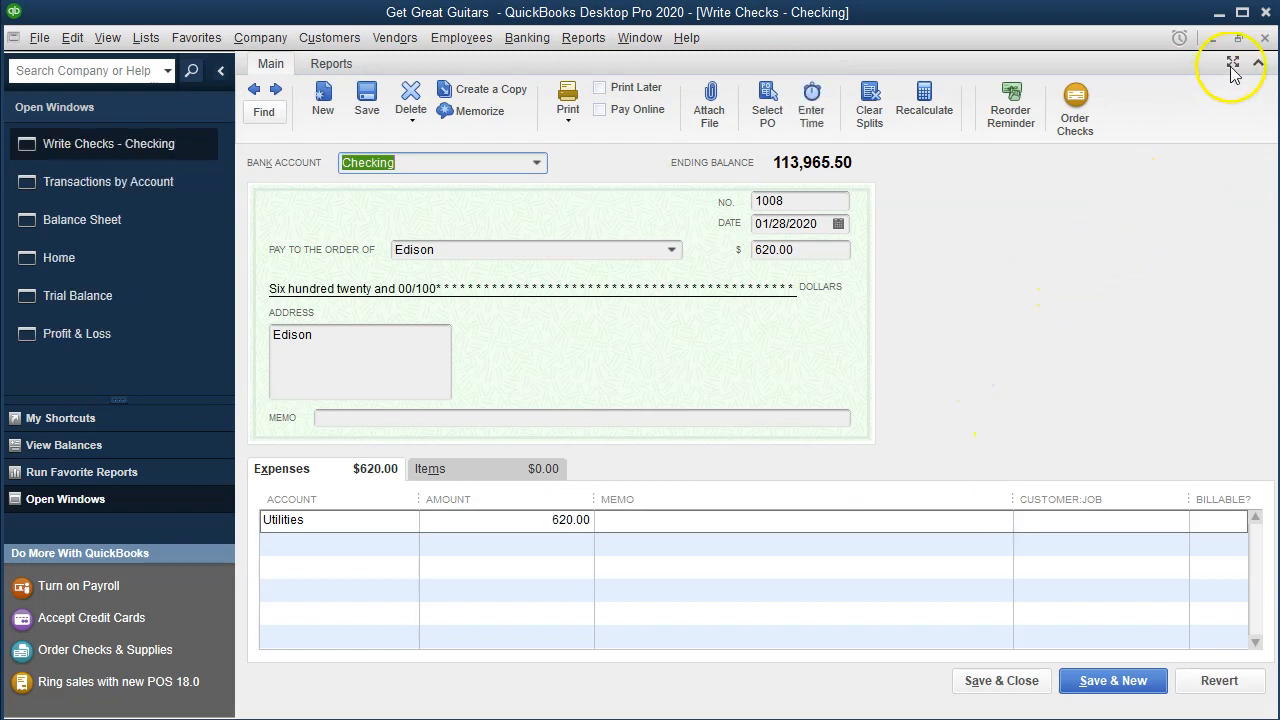
{"action": "left_click", "coordinate": [1265, 37]}
{"action": "left_click", "coordinate": [1265, 37]}
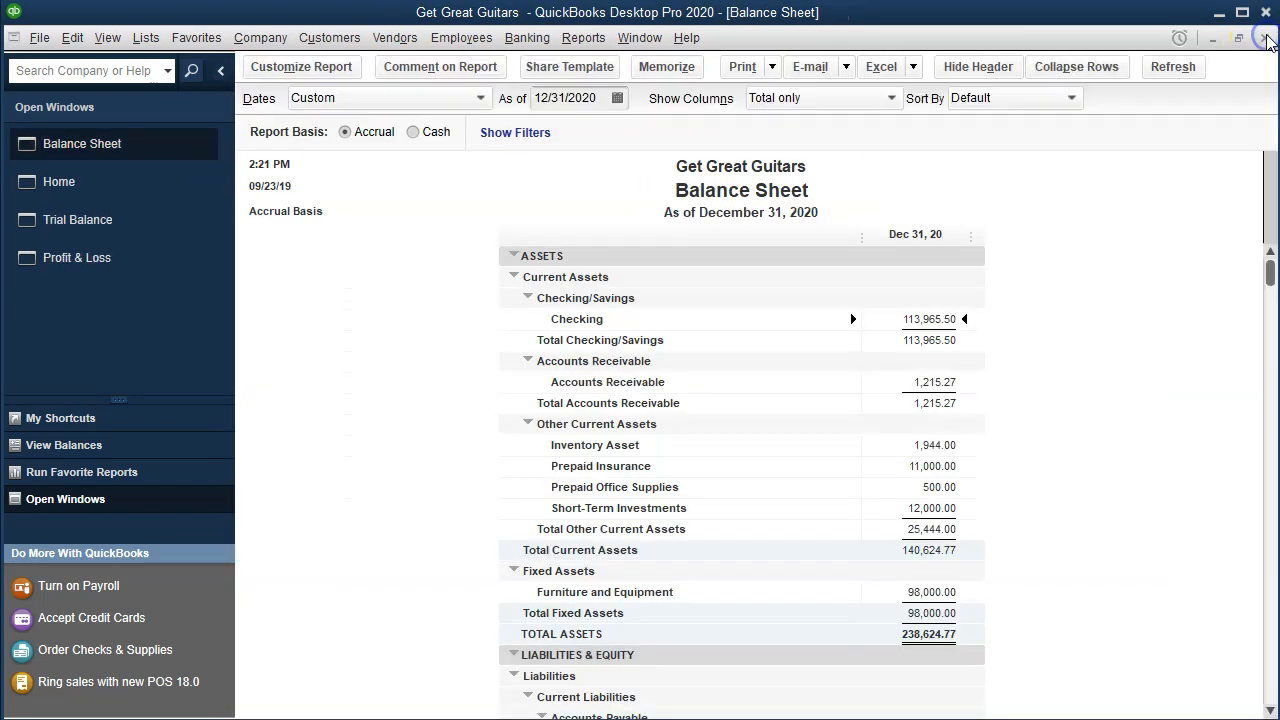
Inspect the transaction detail behind Utilities on the Profit & Loss report, and review the Trial Balance.
{"action": "left_click", "coordinate": [164, 262]}
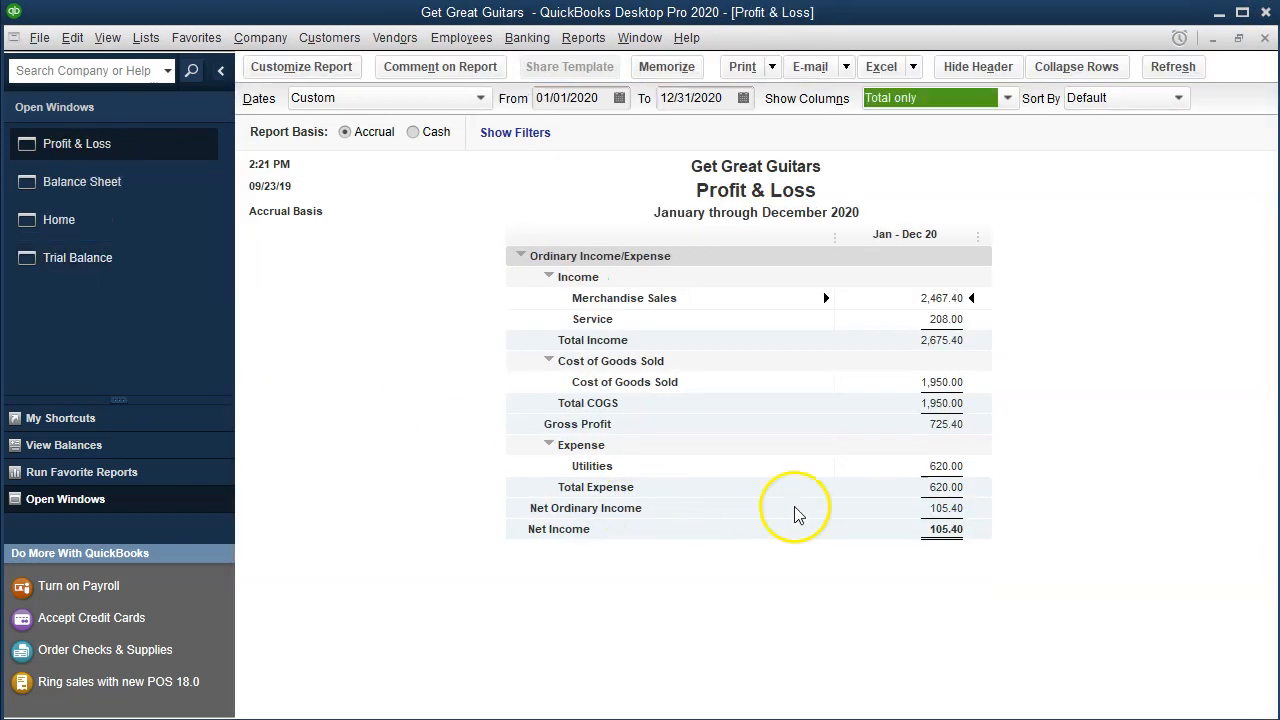
{"action": "left_click", "coordinate": [921, 469]}
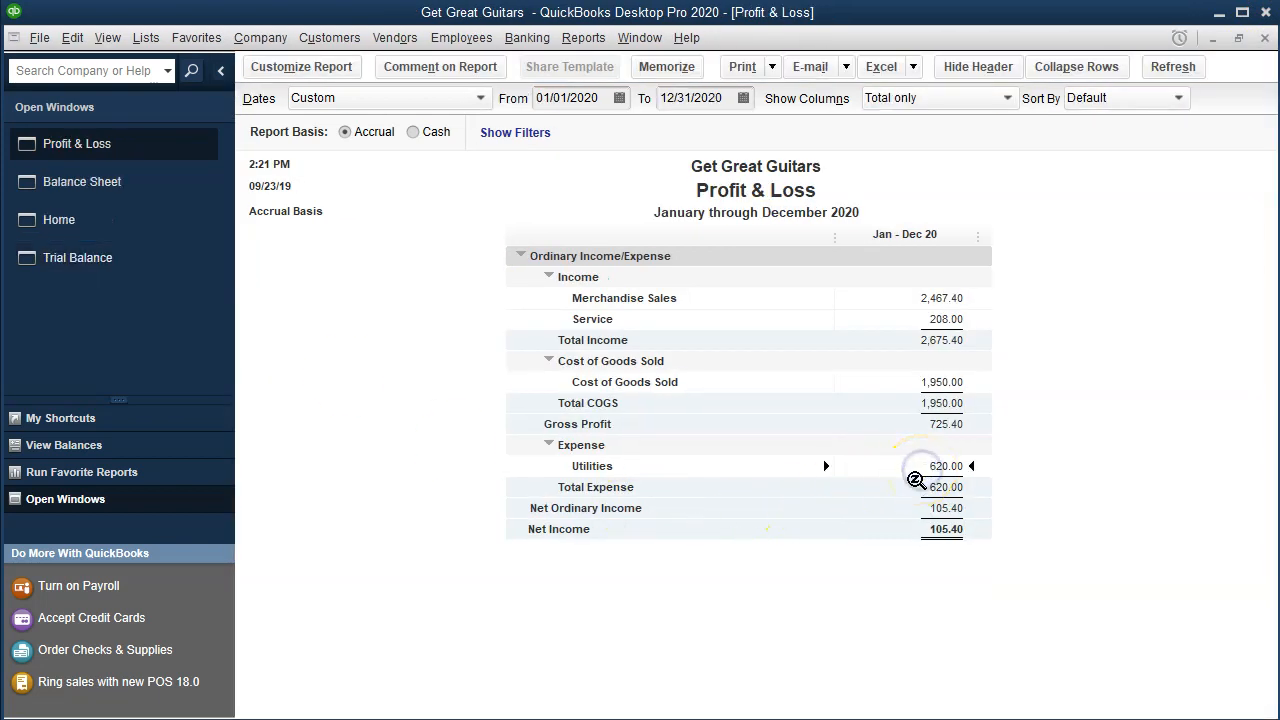
{"action": "double_click", "coordinate": [916, 474]}
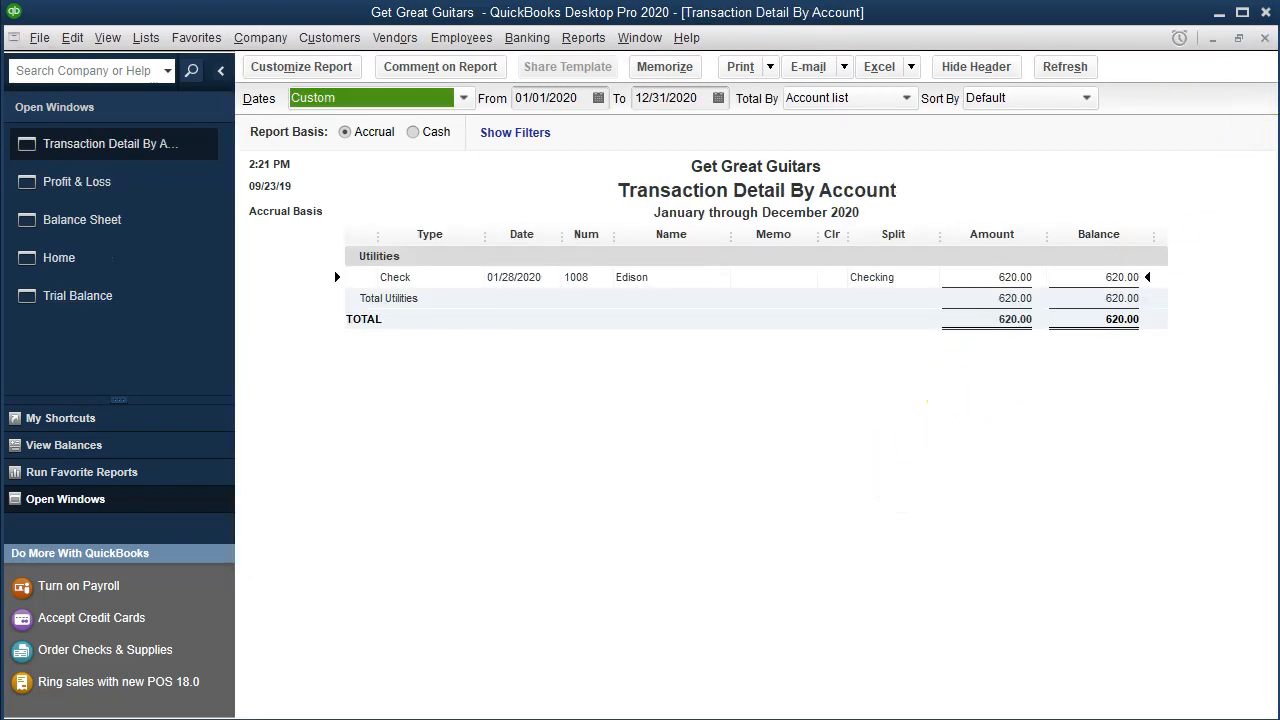
{"action": "left_click", "coordinate": [1265, 40]}
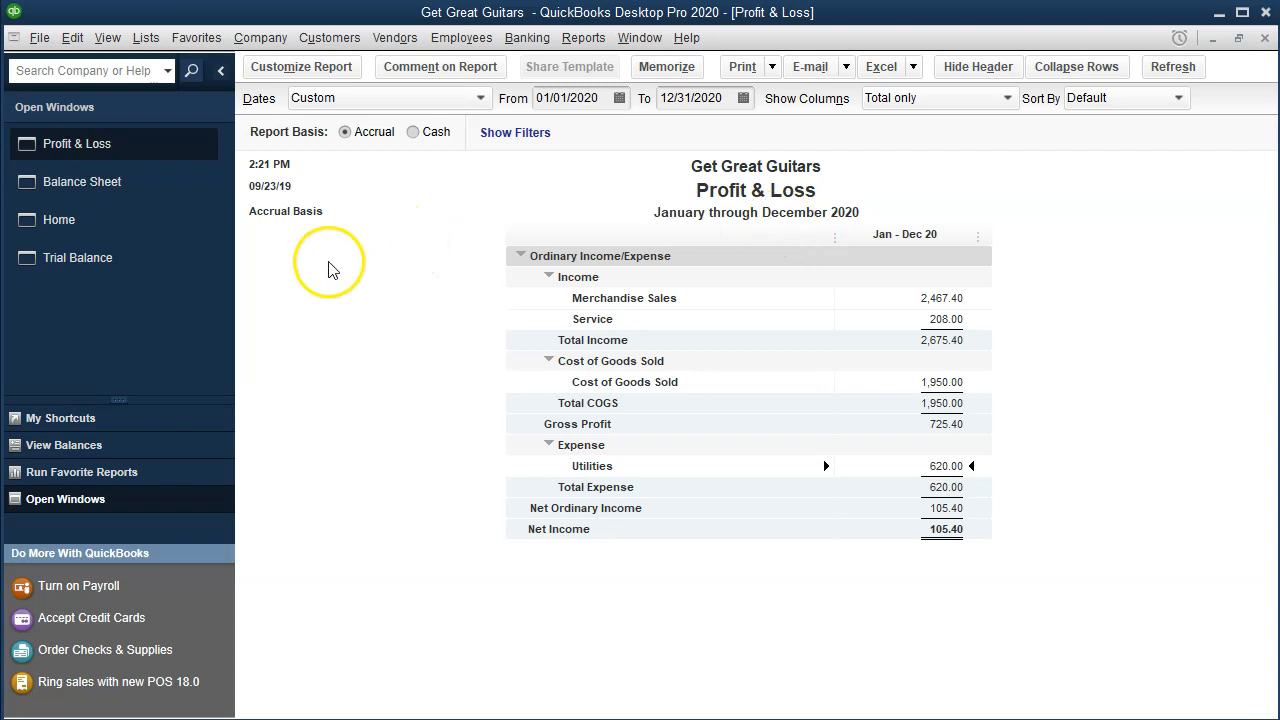
{"action": "left_click", "coordinate": [124, 262]}
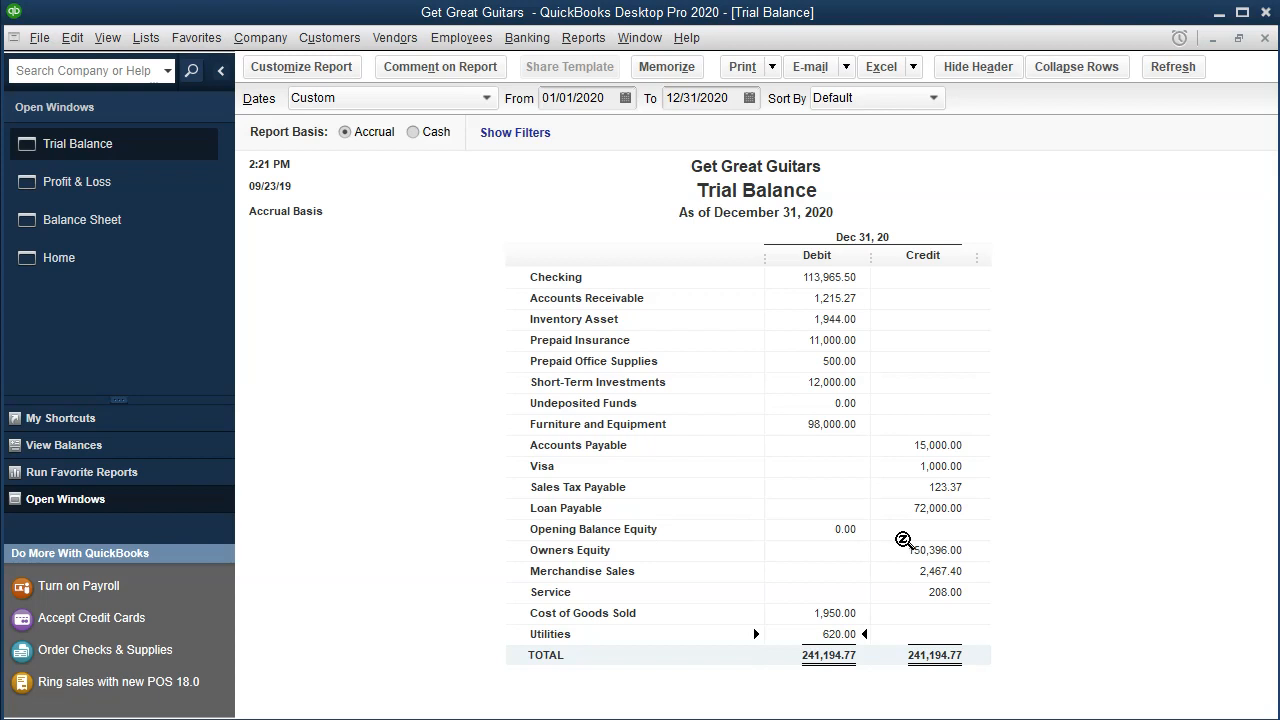
Start a new check from the Checking account, keeping number 1009 and the date 01/28/2020.
{"action": "left_click", "coordinate": [74, 278]}
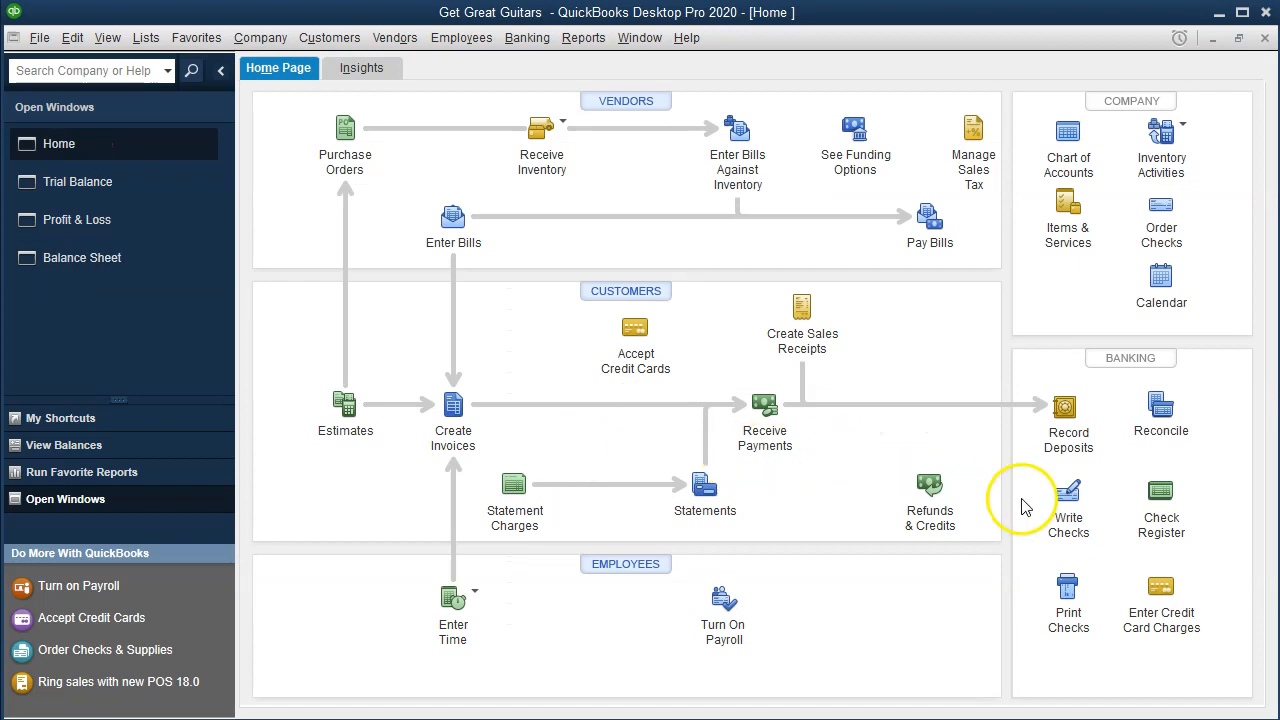
{"action": "left_click", "coordinate": [1066, 492]}
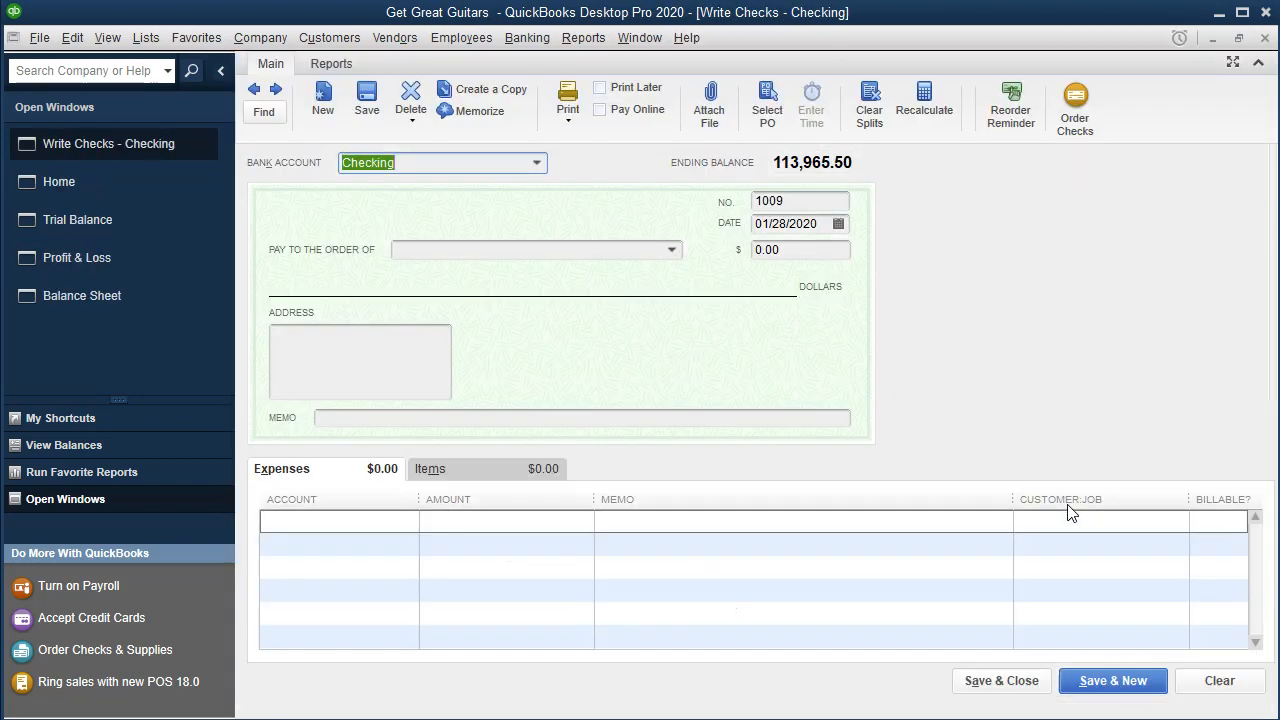
{"action": "key", "text": "Tab"}
{"action": "key", "text": "Tab"}
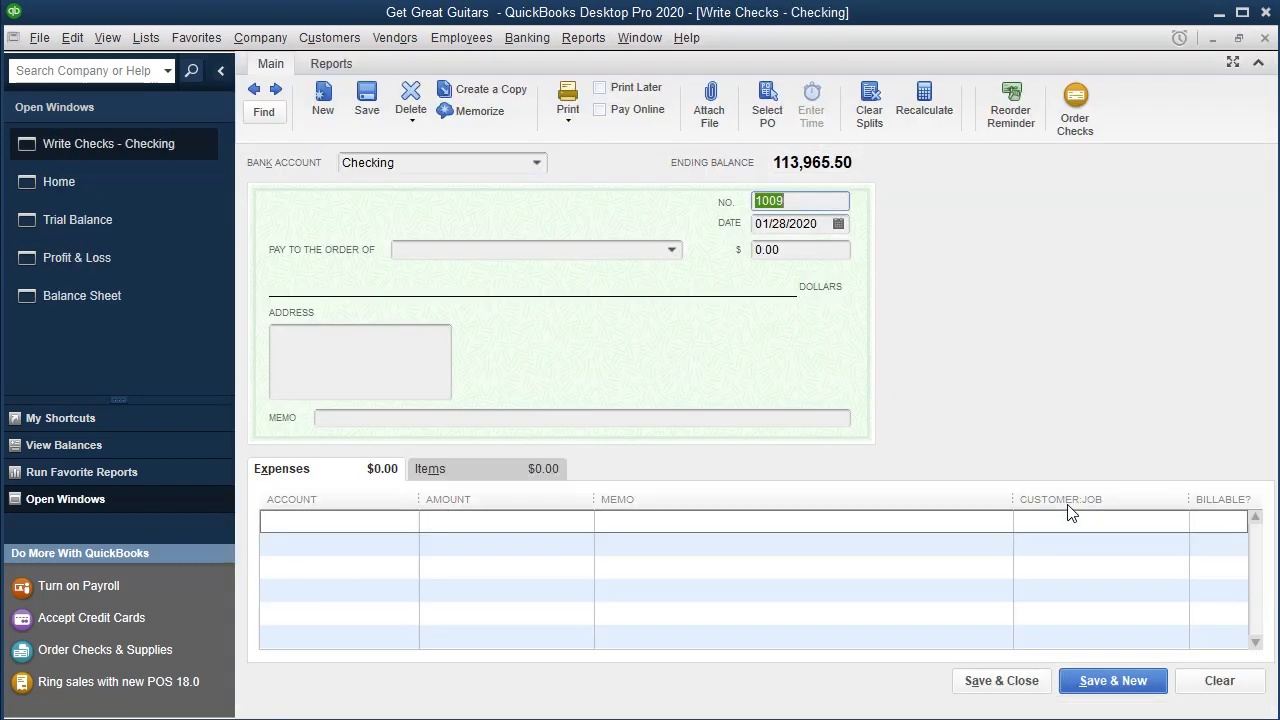
{"action": "key", "text": "Tab"}
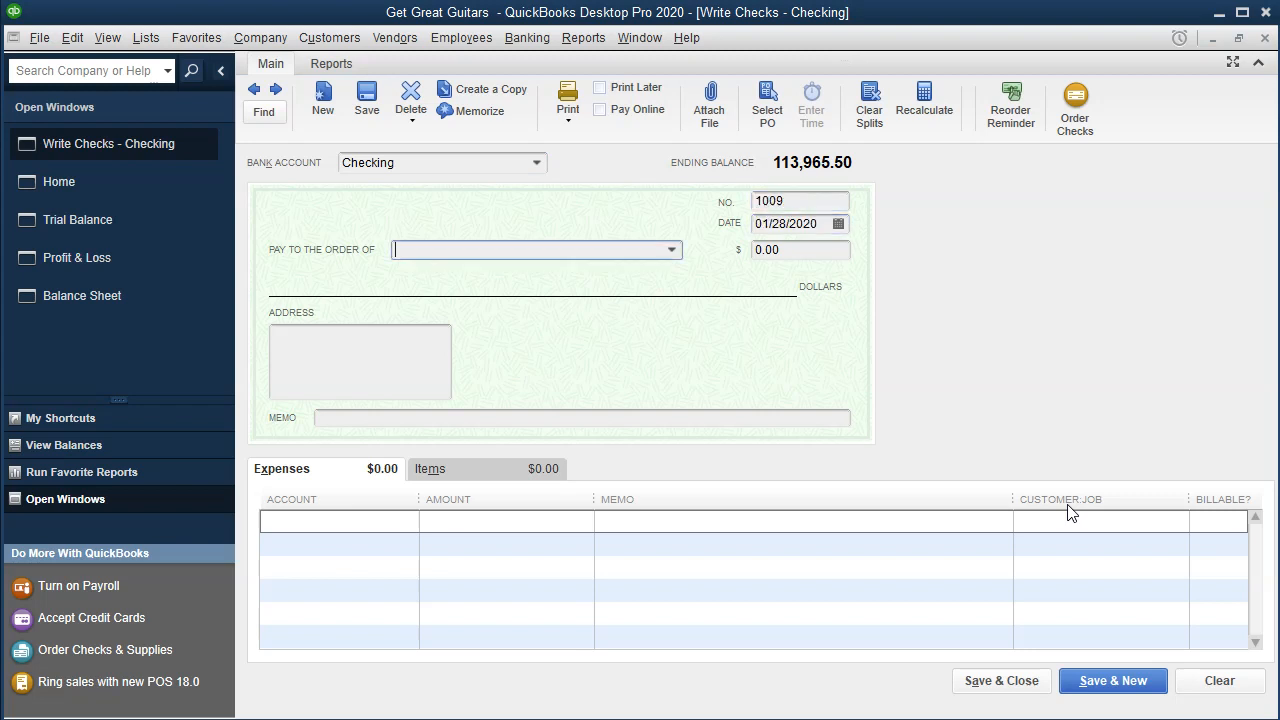
Make the check payable to Verizon, quick-adding the payee as a new vendor.
{"action": "left_click", "coordinate": [672, 250]}
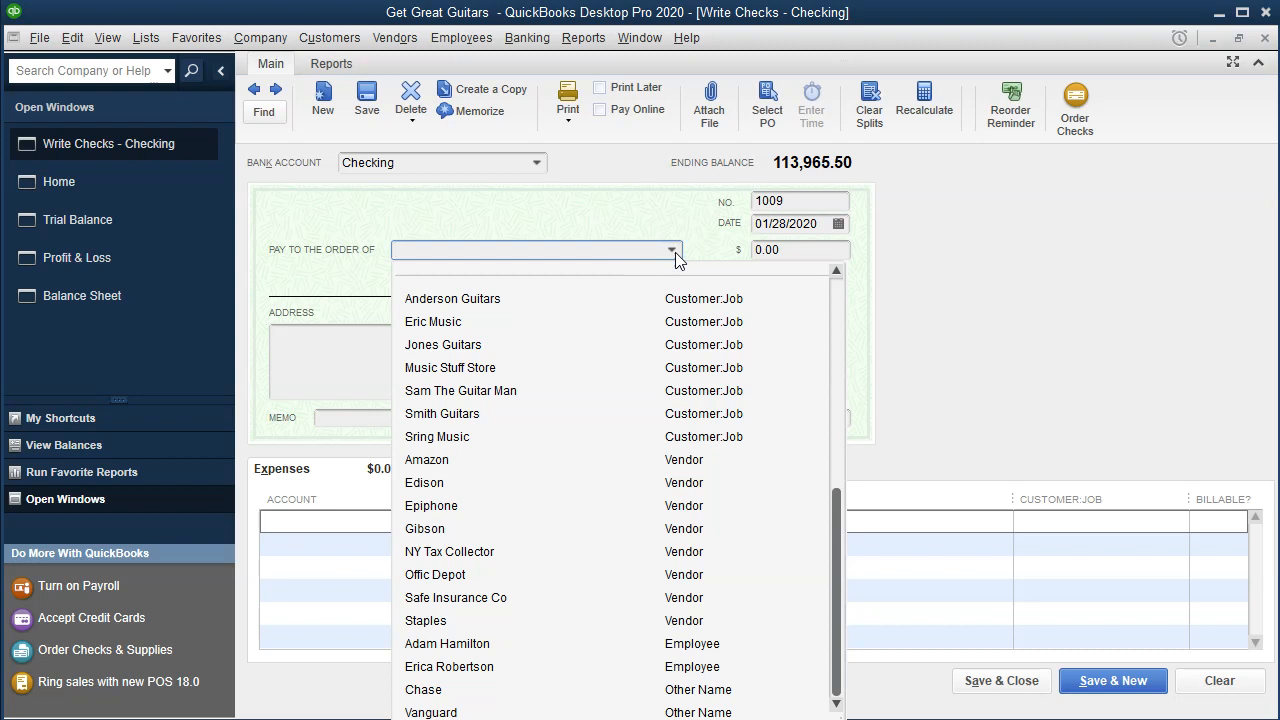
{"action": "type", "text": "Verizon"}
{"action": "key", "text": "Tab"}
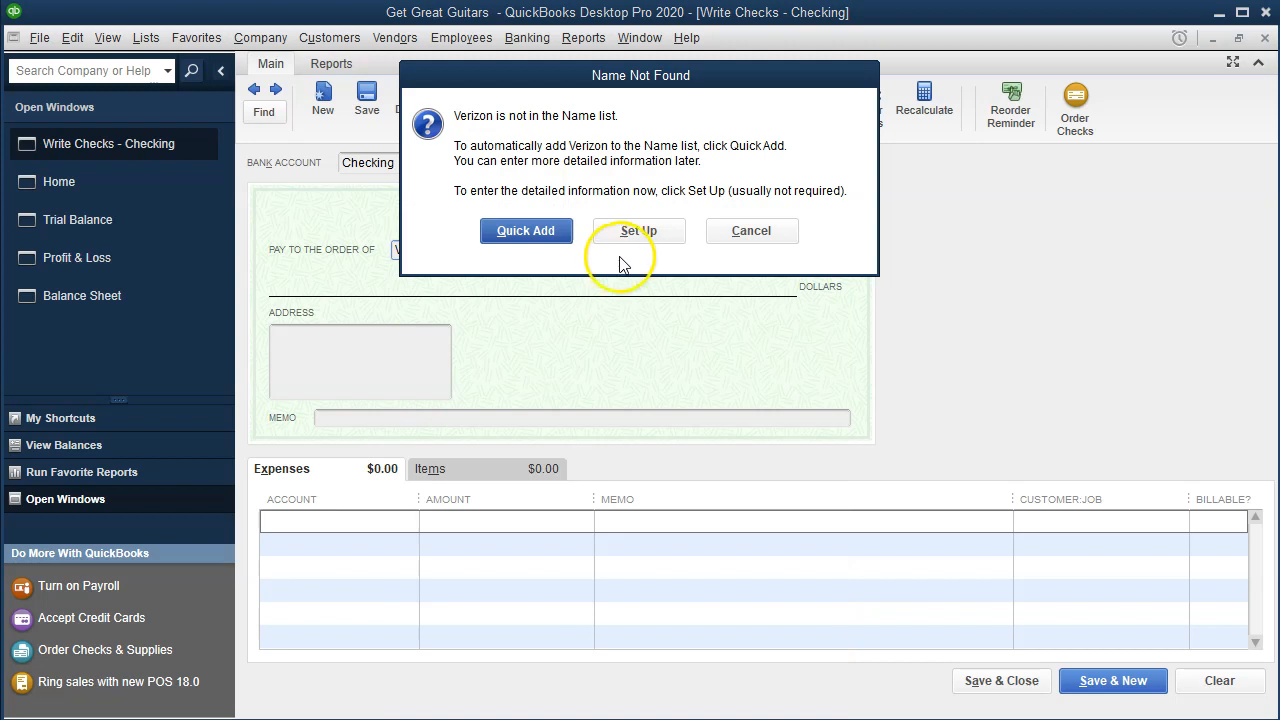
{"action": "left_click", "coordinate": [540, 231]}
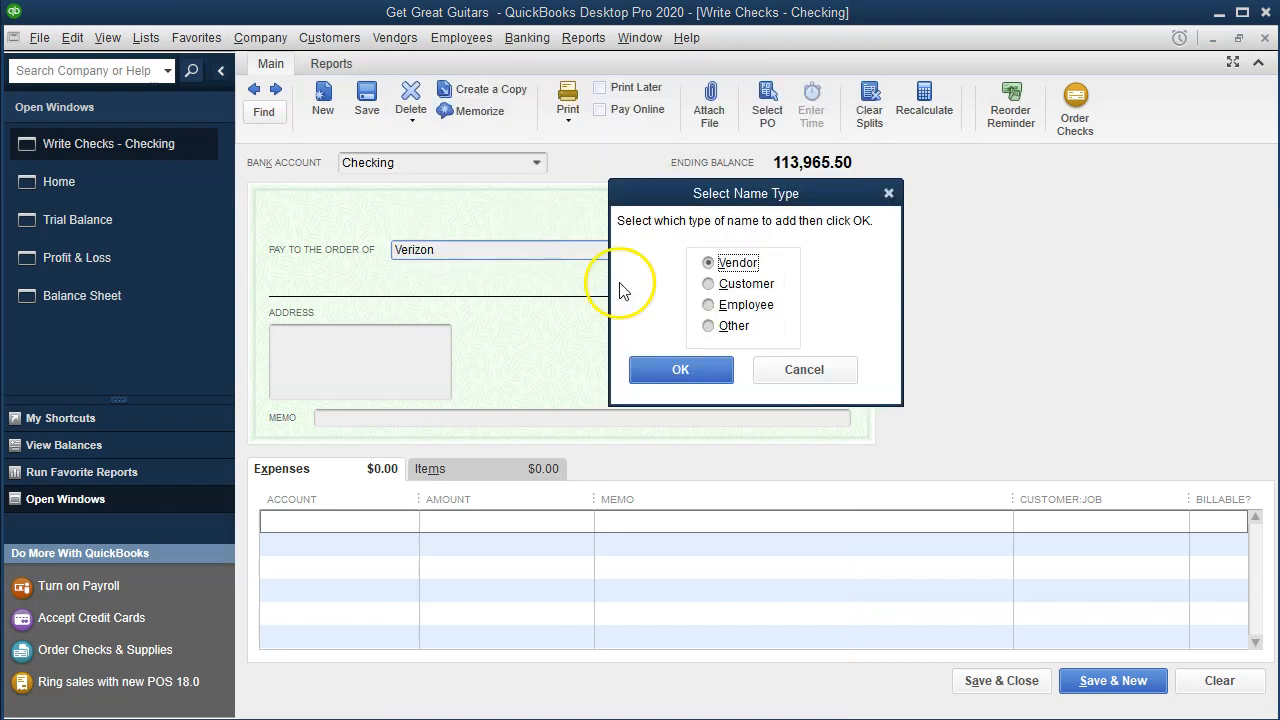
{"action": "left_click", "coordinate": [679, 370]}
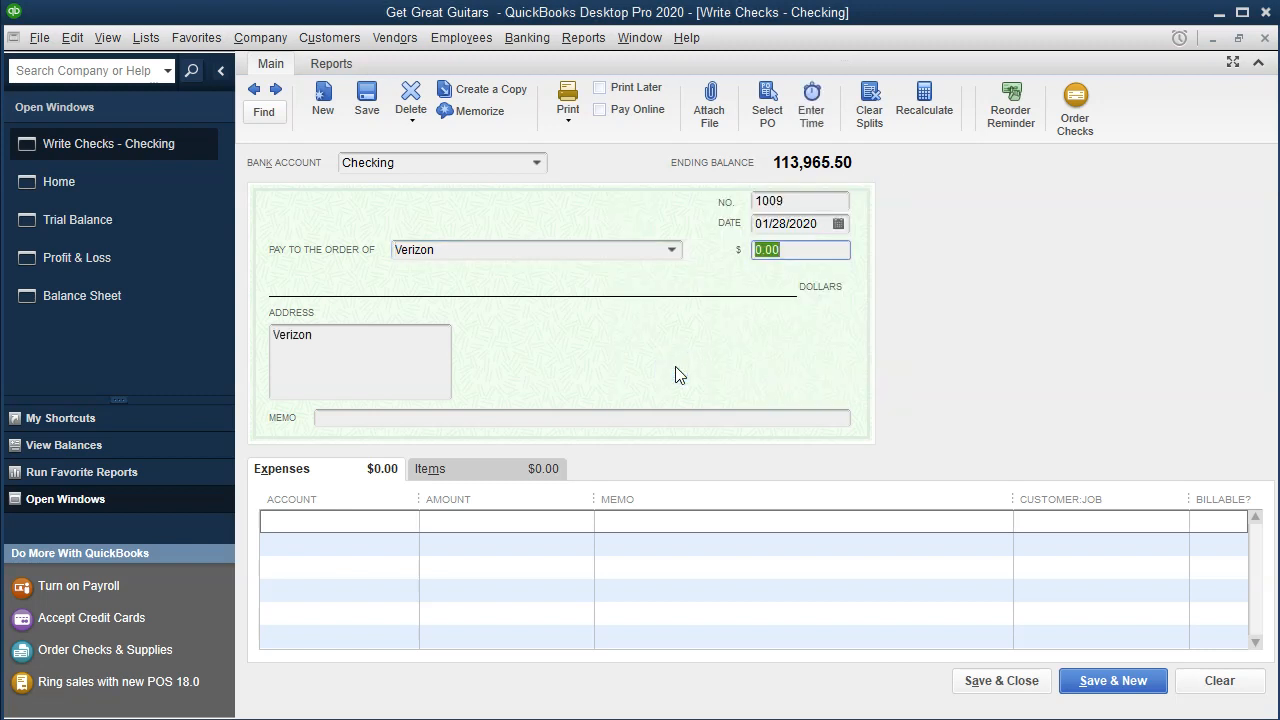
Set the check amount to 360.00, leaving the address and memo as they are.
{"action": "type", "text": "360"}
{"action": "key", "text": "Tab"}
{"action": "key", "text": "Tab"}
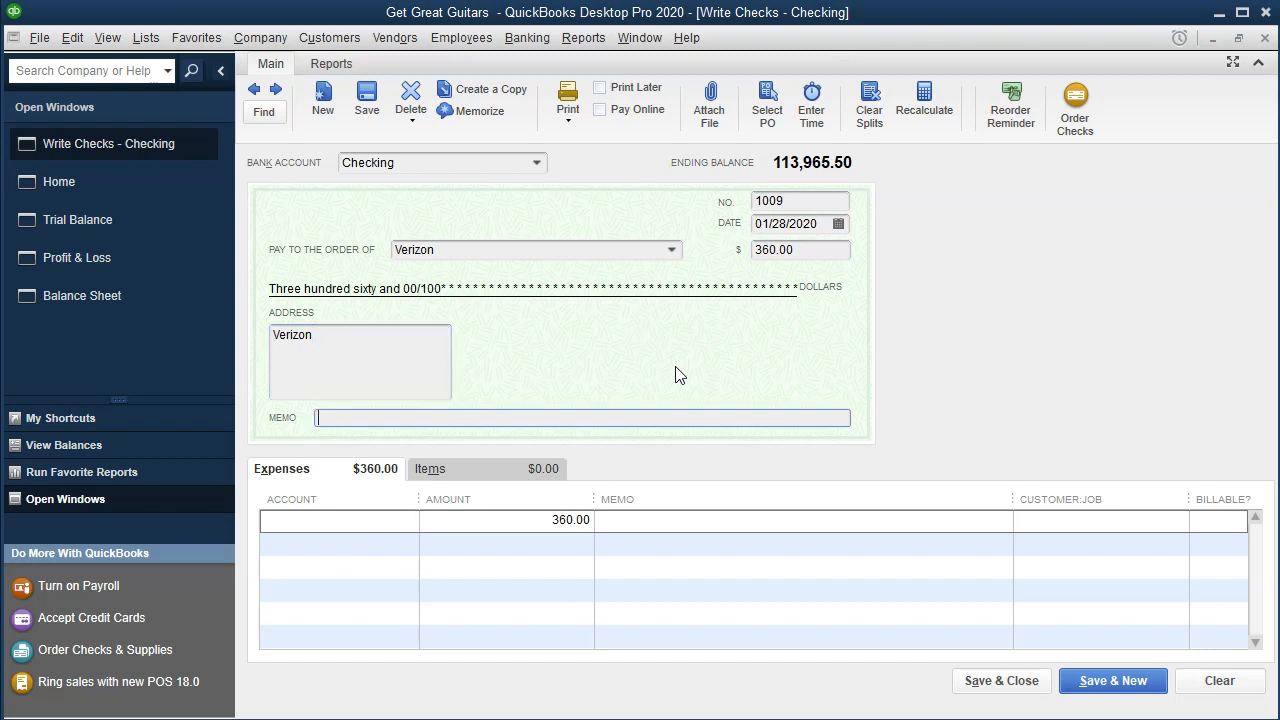
{"action": "key", "text": "Tab"}
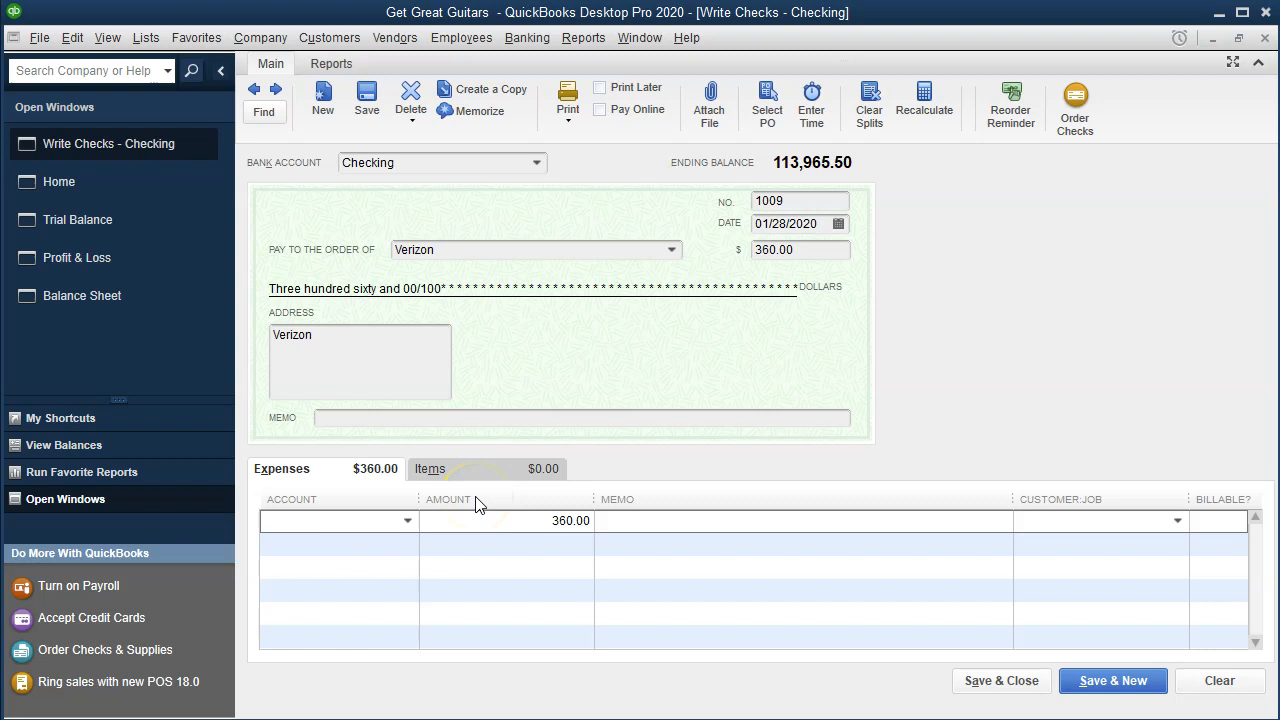
Assign the check's expense line to the Telephone Expense account, and save and close the check.
{"action": "left_click", "coordinate": [407, 521]}
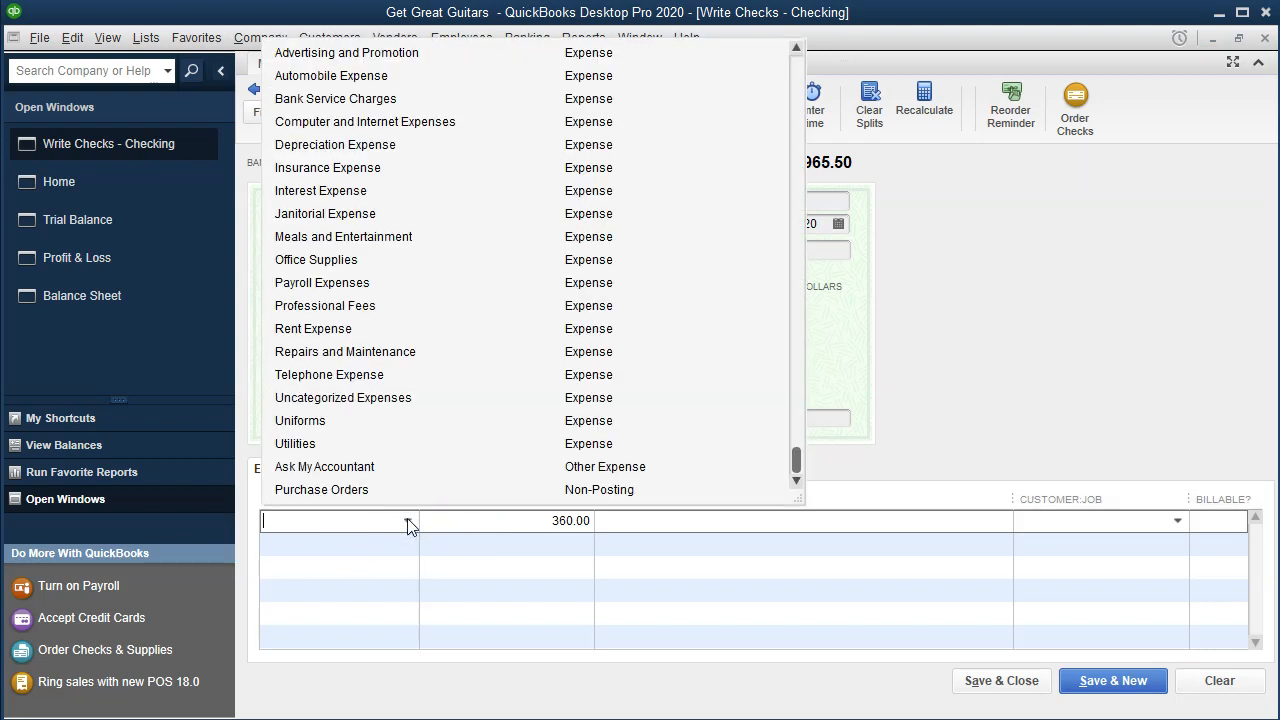
{"action": "scroll", "coordinate": [421, 405], "scroll_direction": "up", "scroll_amount": 4}
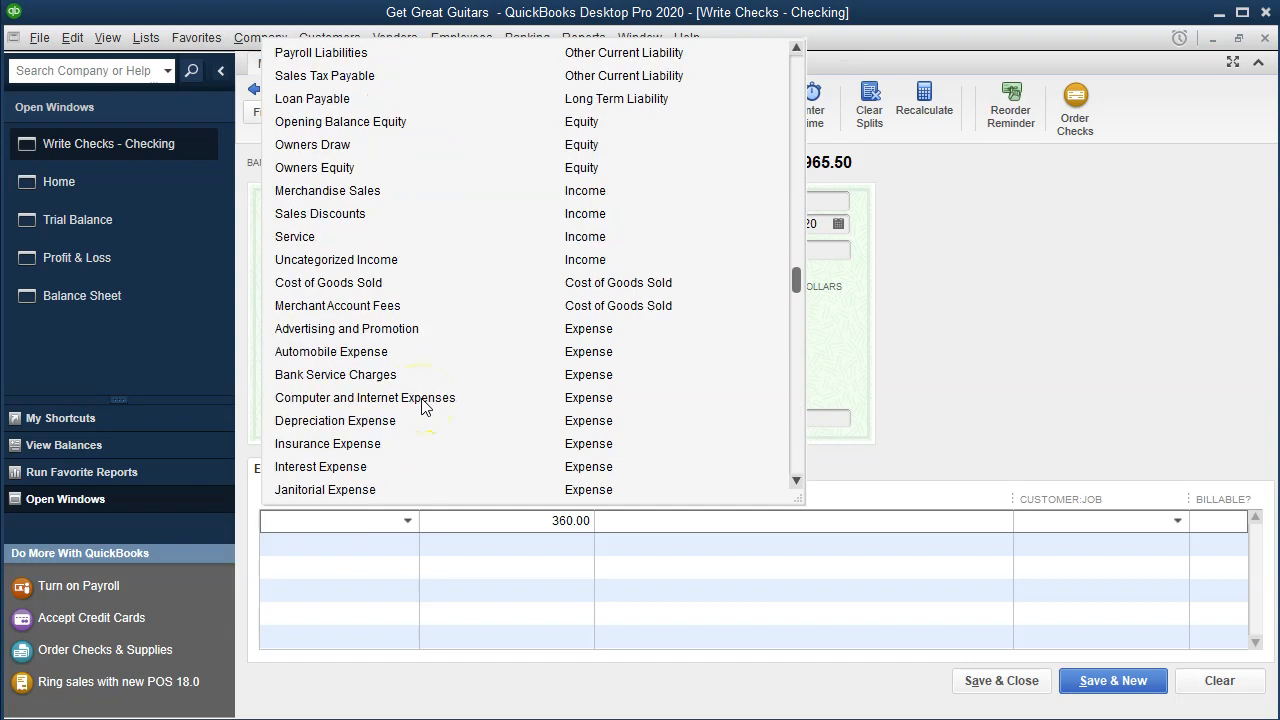
{"action": "type", "text": "te"}
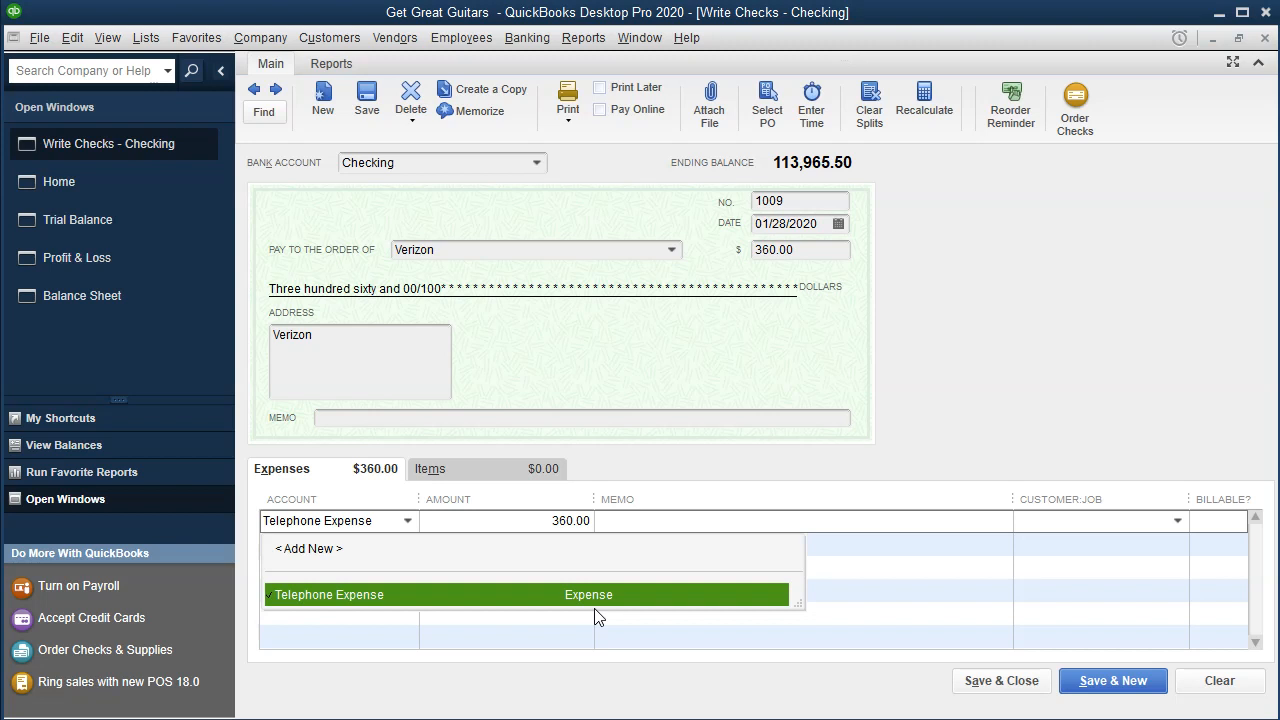
{"action": "key", "text": "Tab"}
{"action": "key", "text": "Tab"}
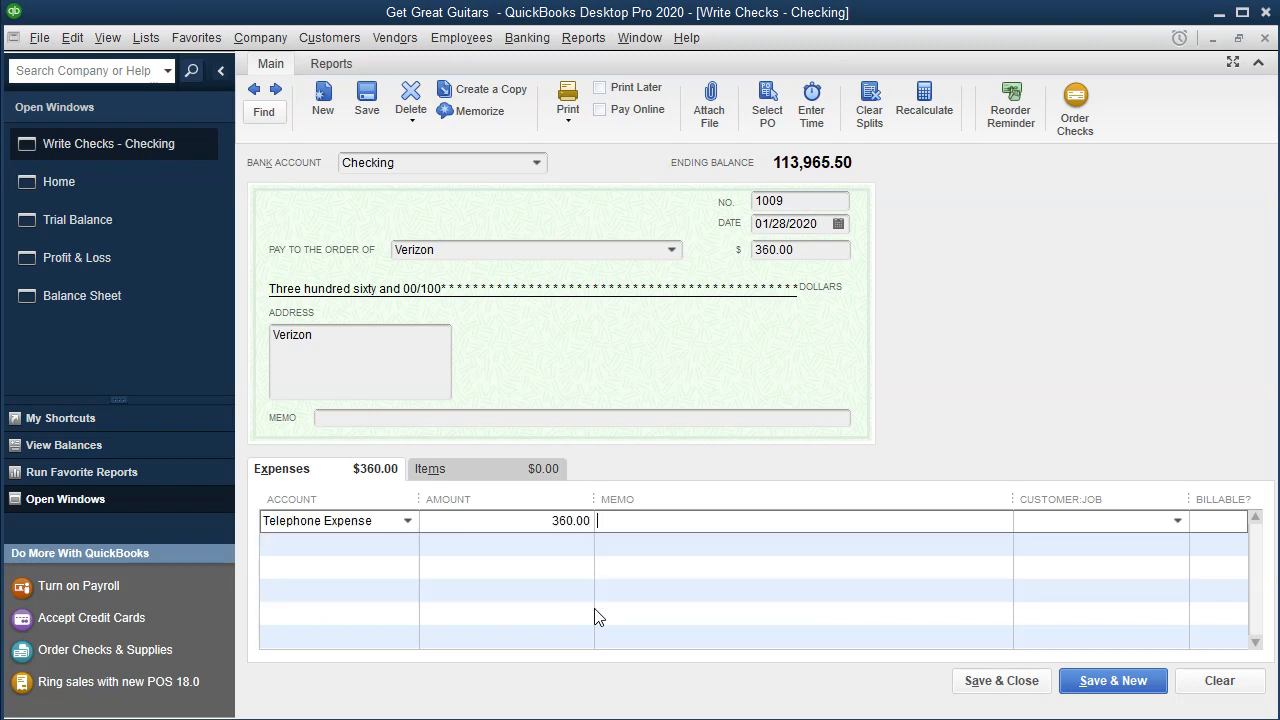
{"action": "left_click", "coordinate": [988, 681]}
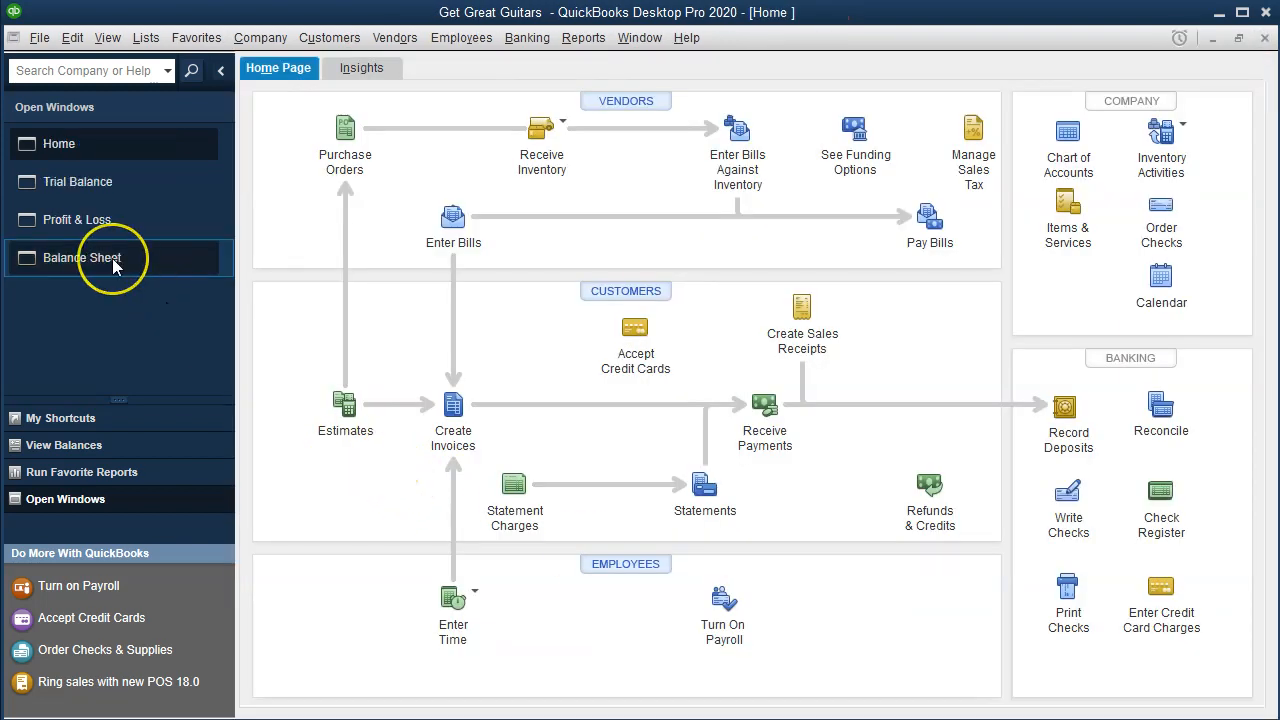
Trace the Checking balance on the Balance Sheet down to the Verizon check, and return to the report.
{"action": "left_click", "coordinate": [113, 261]}
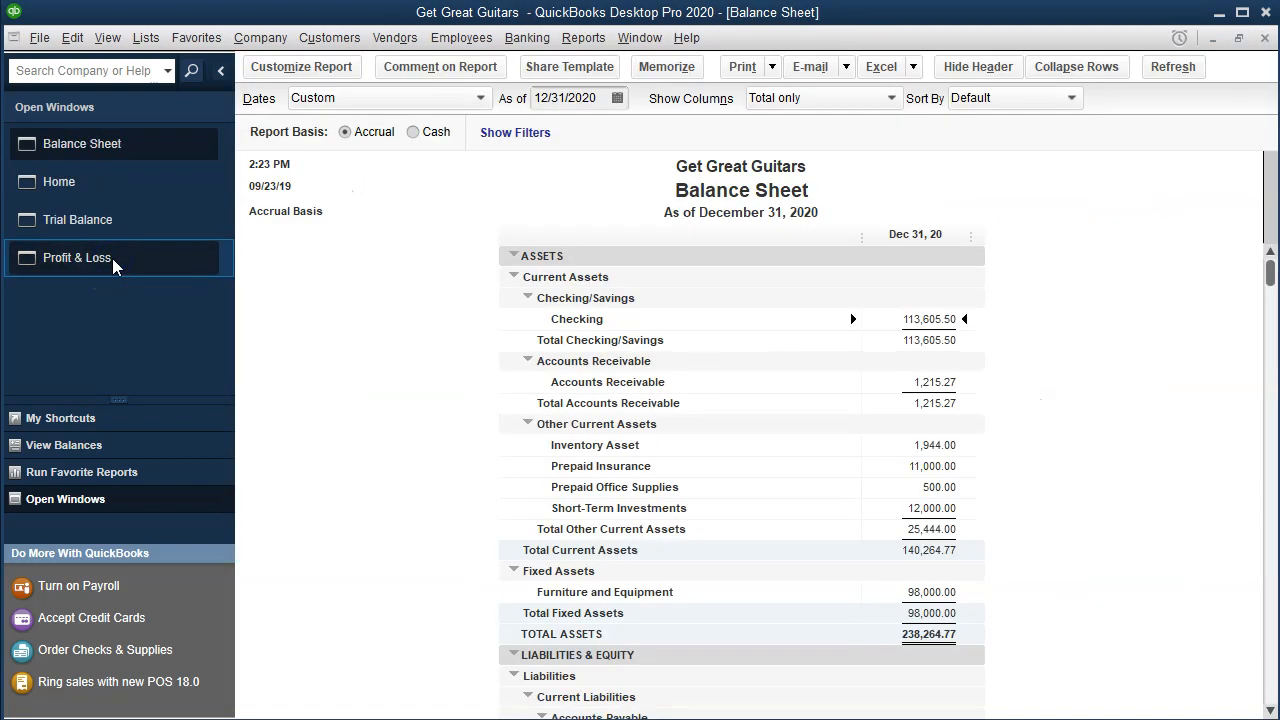
{"action": "double_click", "coordinate": [916, 322]}
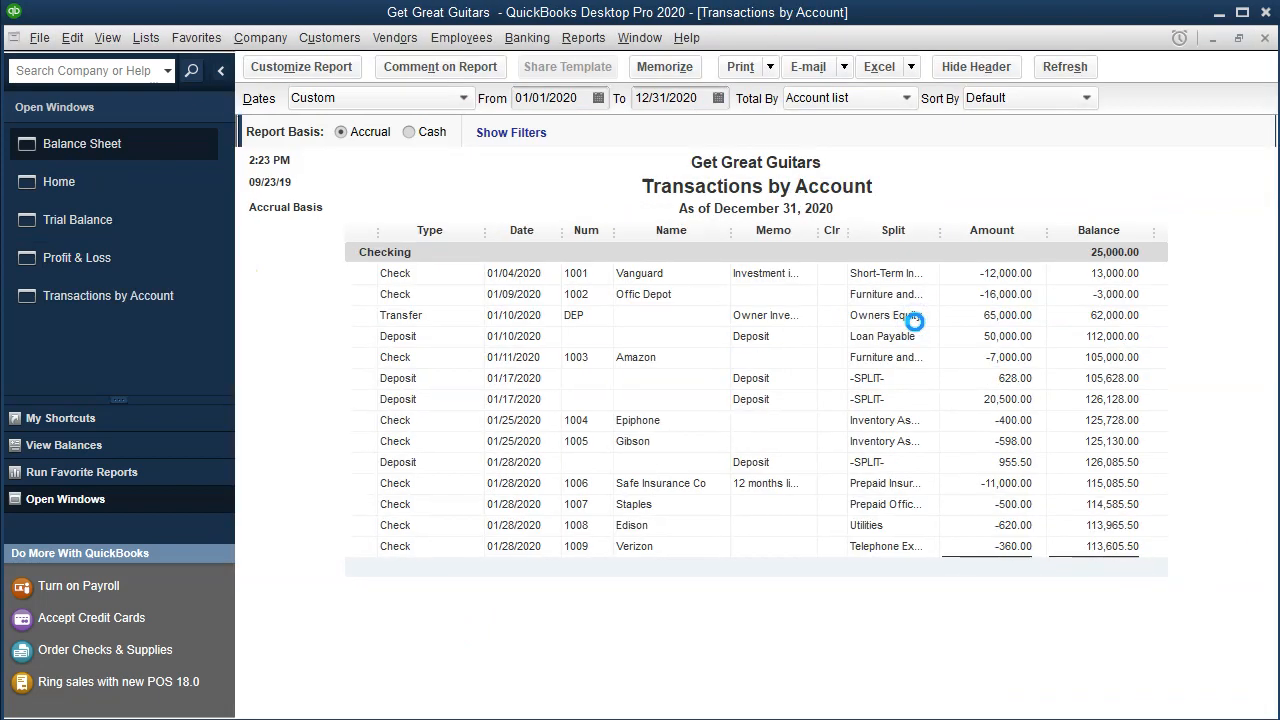
{"action": "double_click", "coordinate": [1022, 552]}
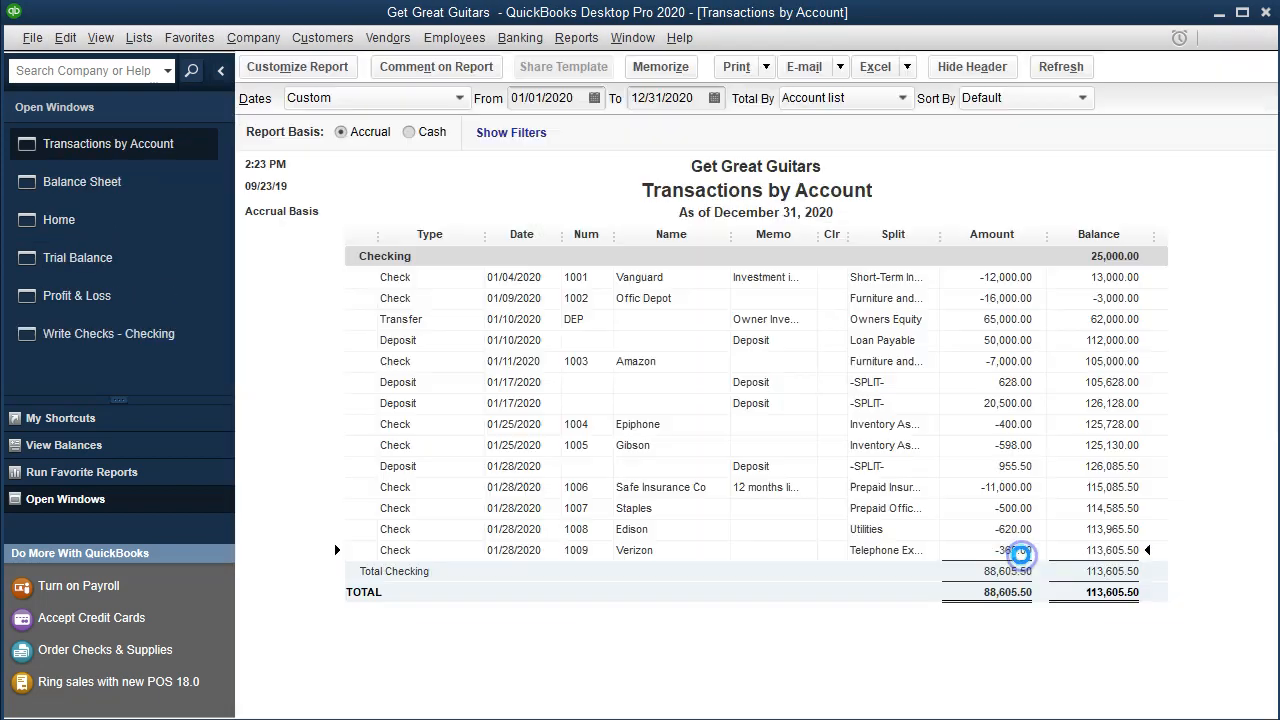
{"action": "left_click", "coordinate": [1263, 39]}
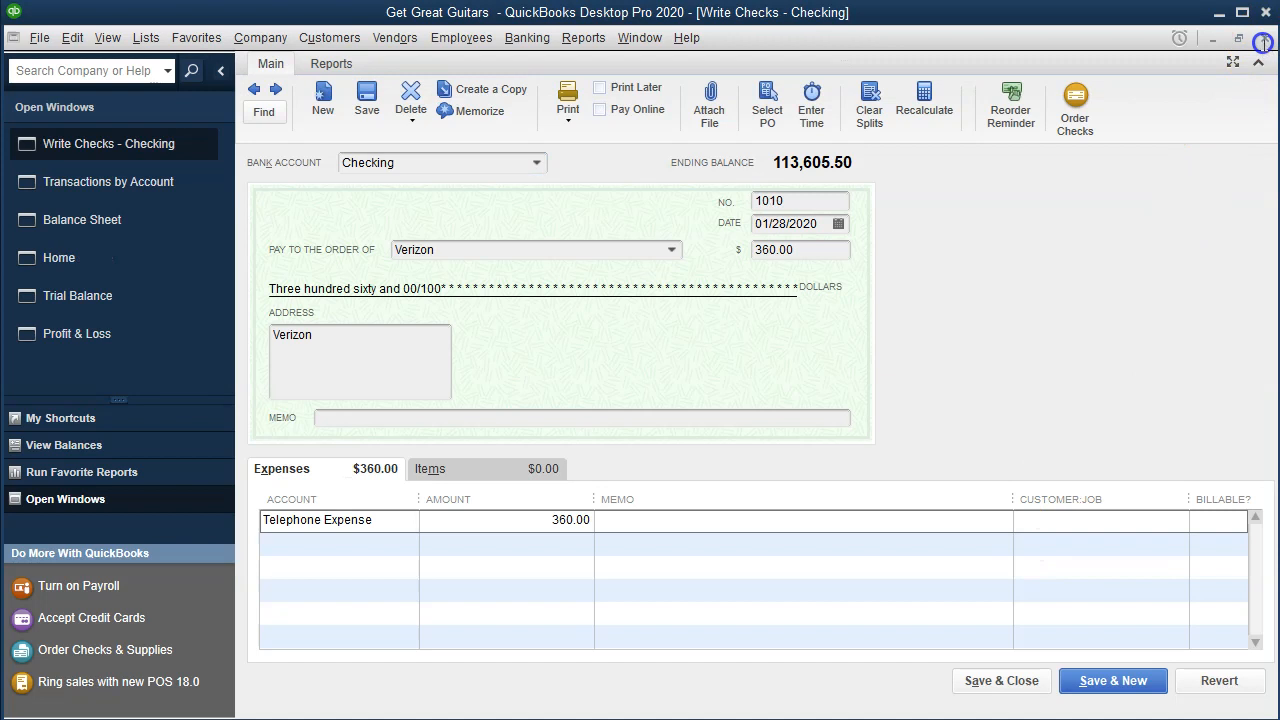
{"action": "left_click", "coordinate": [1263, 39]}
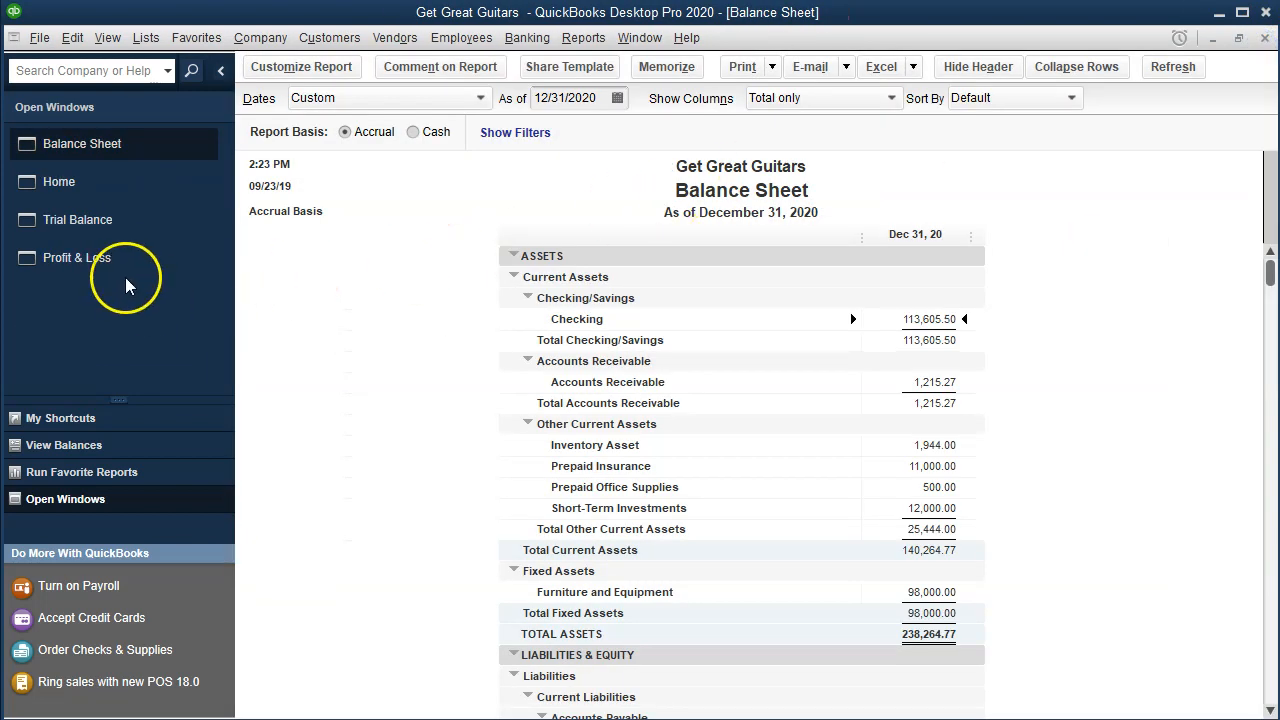
Review the Profit & Loss report, and check the Telephone Expense line on the Trial Balance.
{"action": "left_click", "coordinate": [113, 262]}
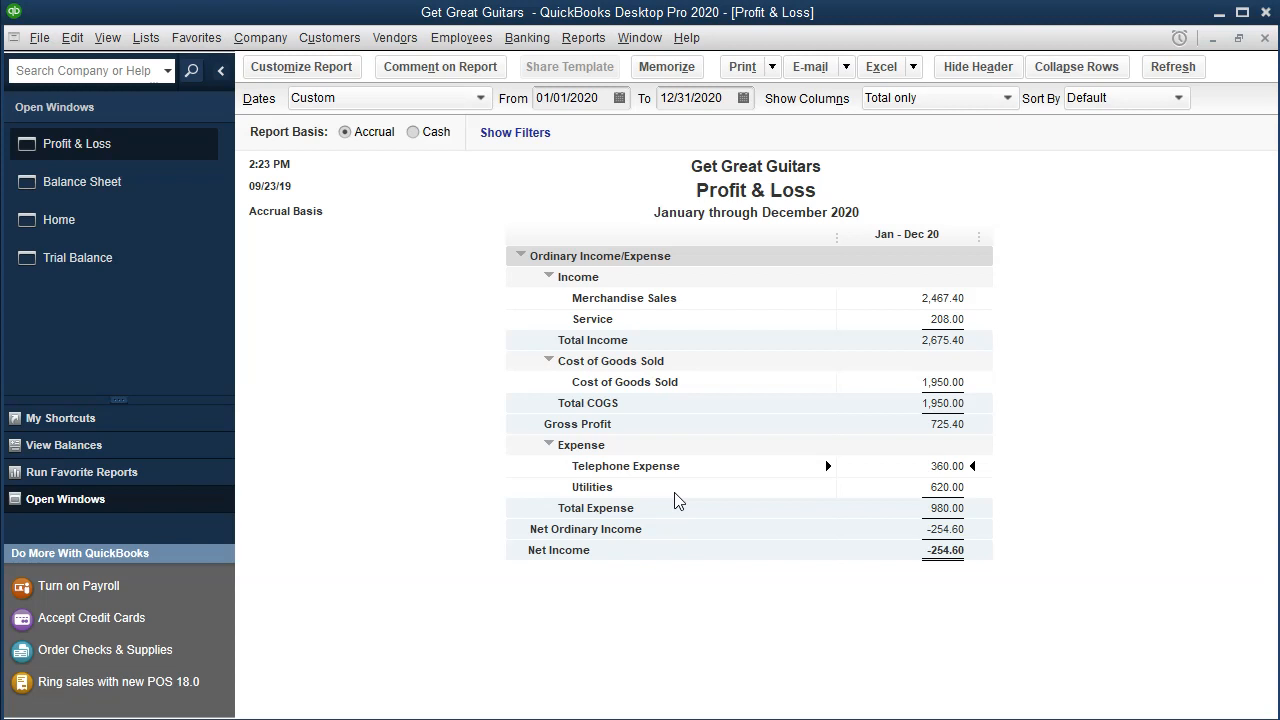
{"action": "left_click", "coordinate": [120, 260]}
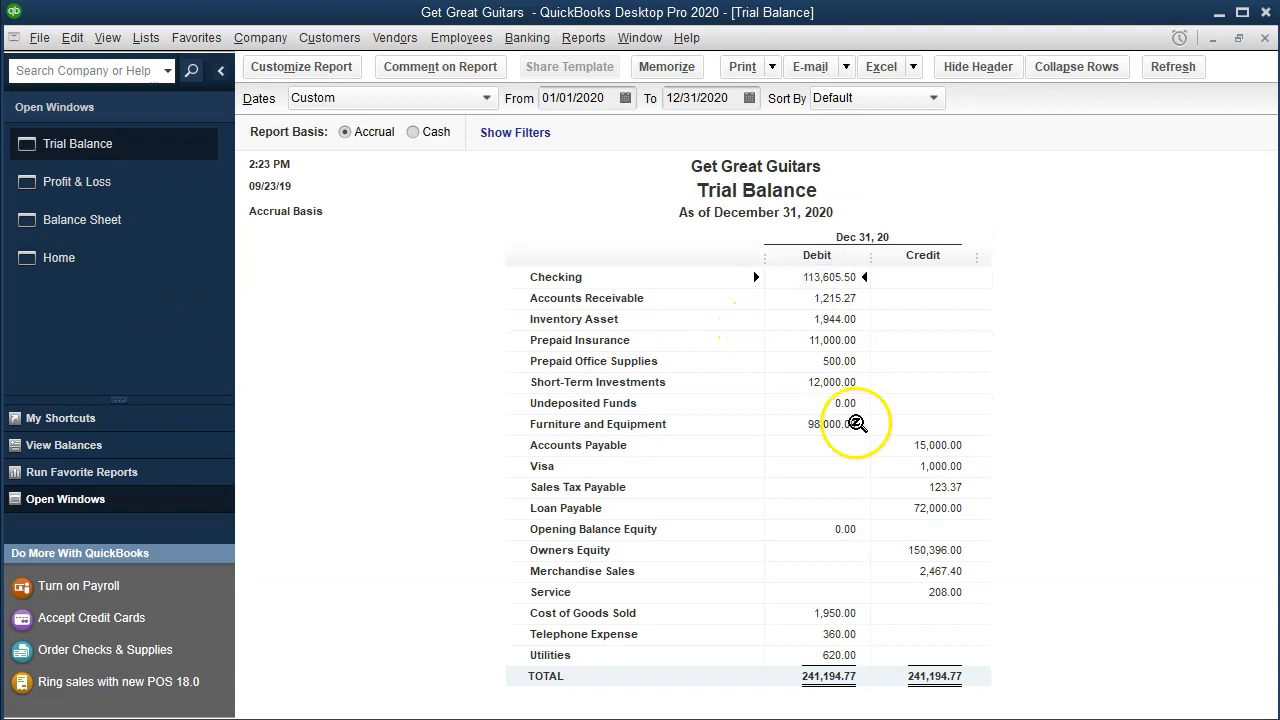
{"action": "left_click", "coordinate": [834, 636]}
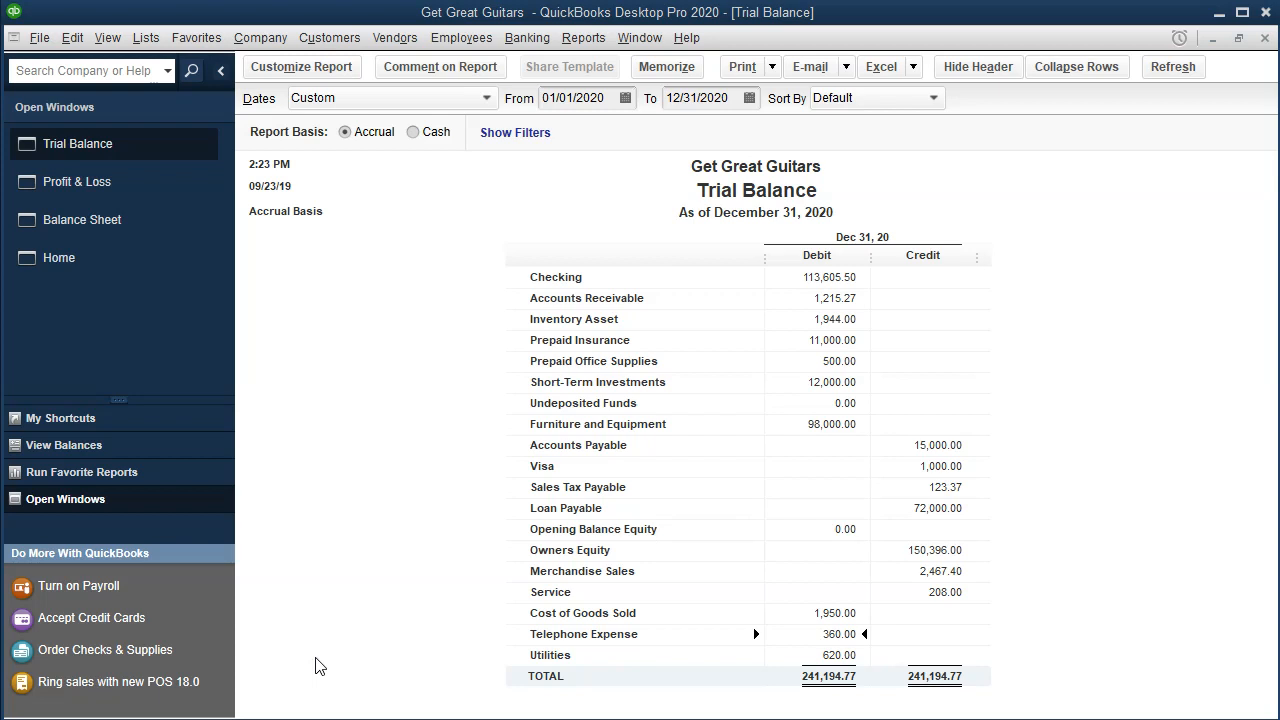
Drill down from Prepaid Office Supplies on the Trial Balance to the source check paid to Staples.
{"action": "left_click", "coordinate": [808, 360]}
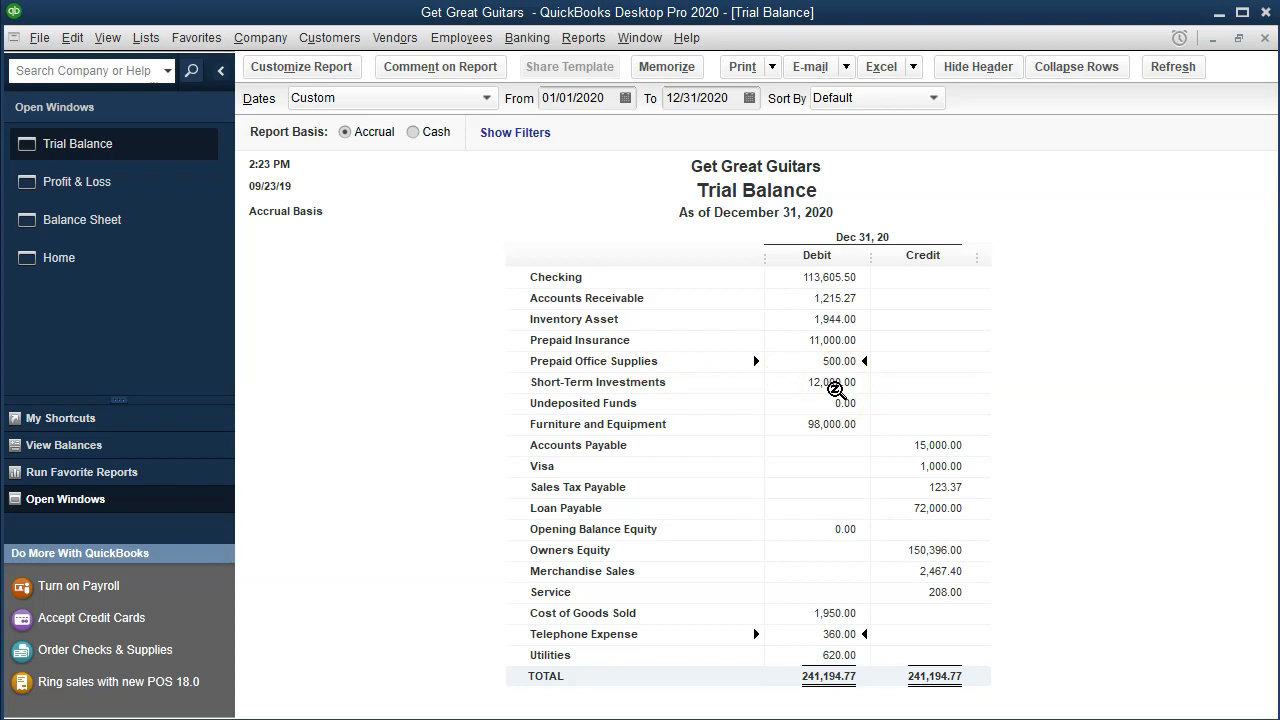
{"action": "left_click", "coordinate": [838, 344]}
{"action": "left_click", "coordinate": [842, 361]}
{"action": "double_click", "coordinate": [806, 362]}
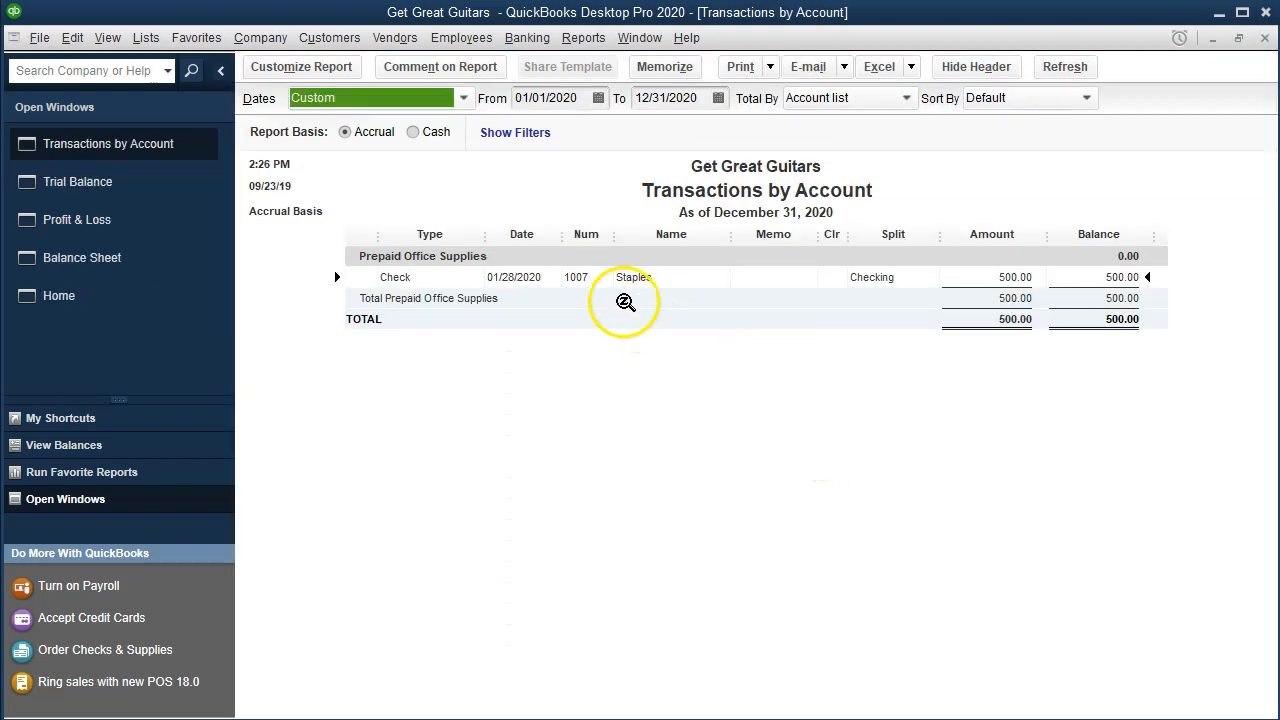
{"action": "double_click", "coordinate": [976, 280]}
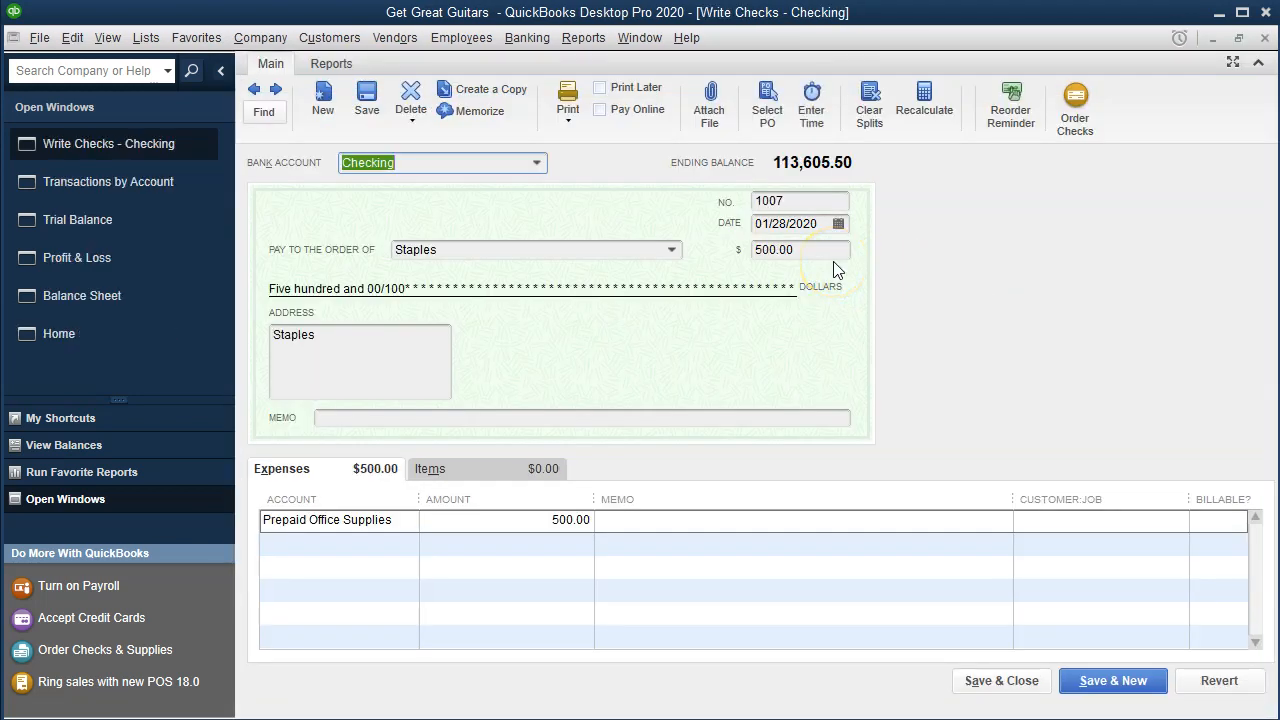
Reassign the Staples check's expense line to the Office Supplies account, save the change, and return to the Trial Balance.
{"action": "left_click", "coordinate": [405, 519]}
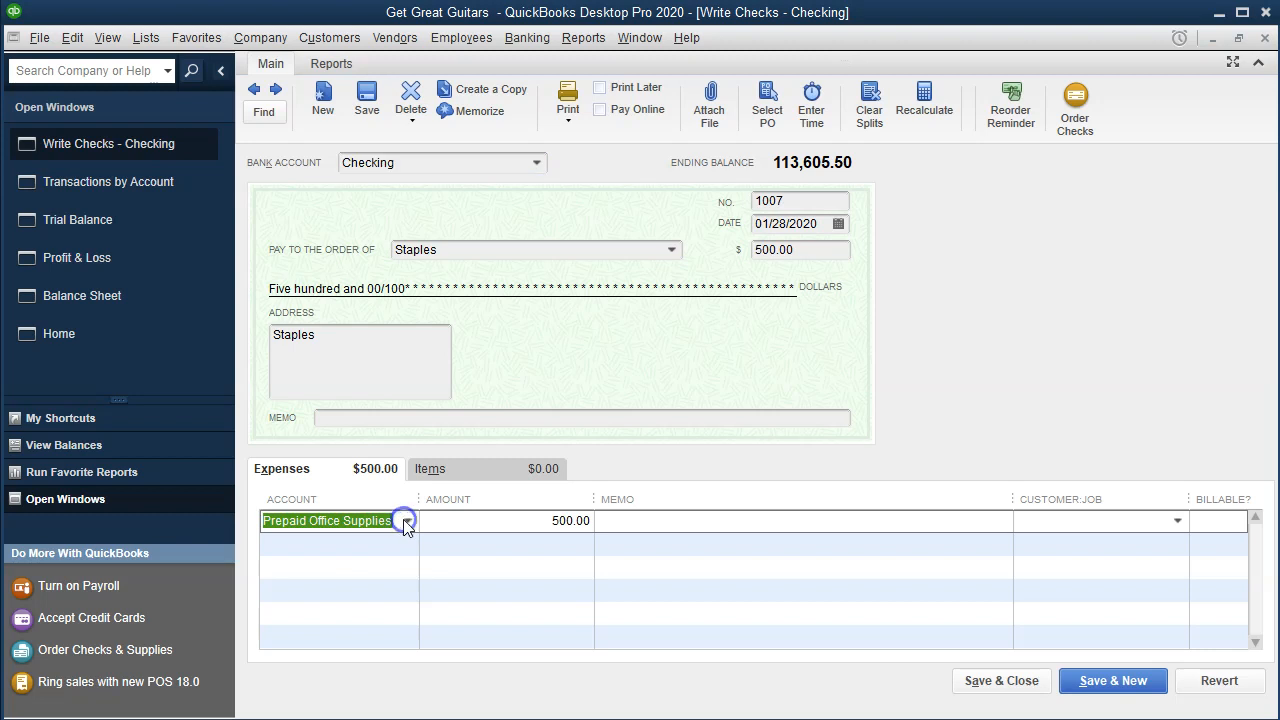
{"action": "left_click", "coordinate": [407, 521]}
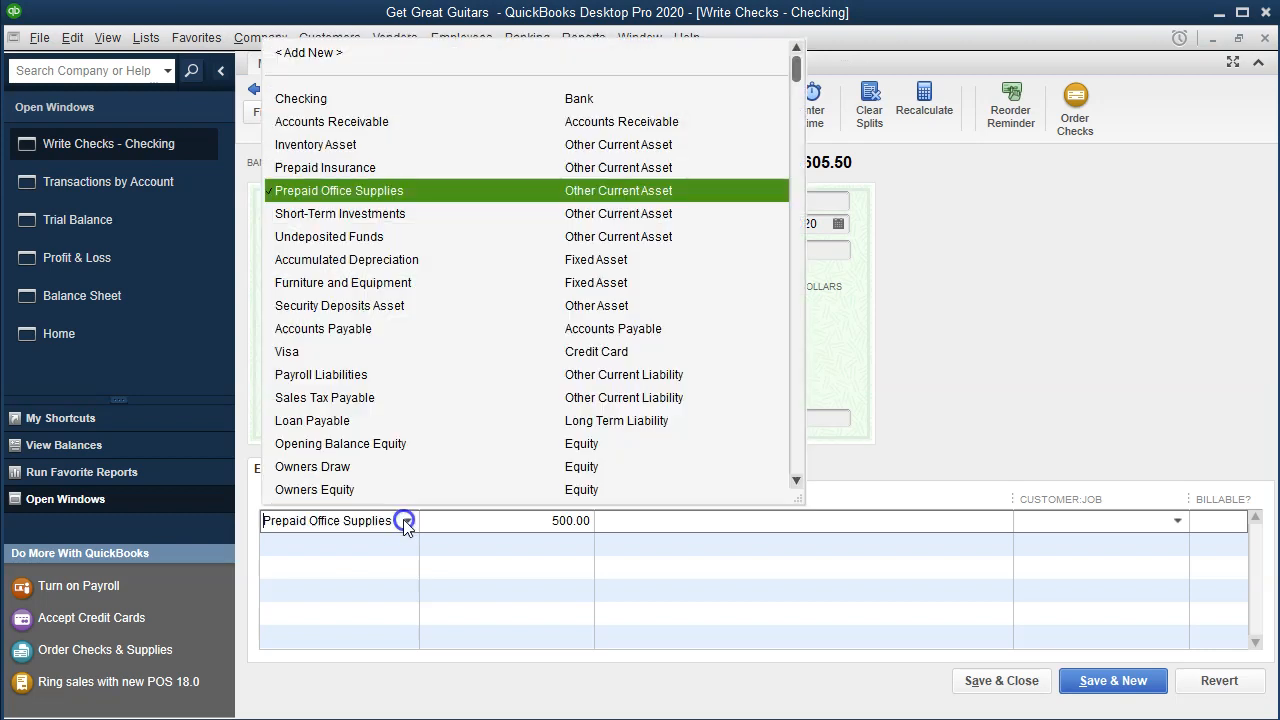
{"action": "scroll", "coordinate": [450, 440], "scroll_direction": "down", "scroll_amount": 5}
{"action": "scroll", "coordinate": [452, 434], "scroll_direction": "down", "scroll_amount": 1}
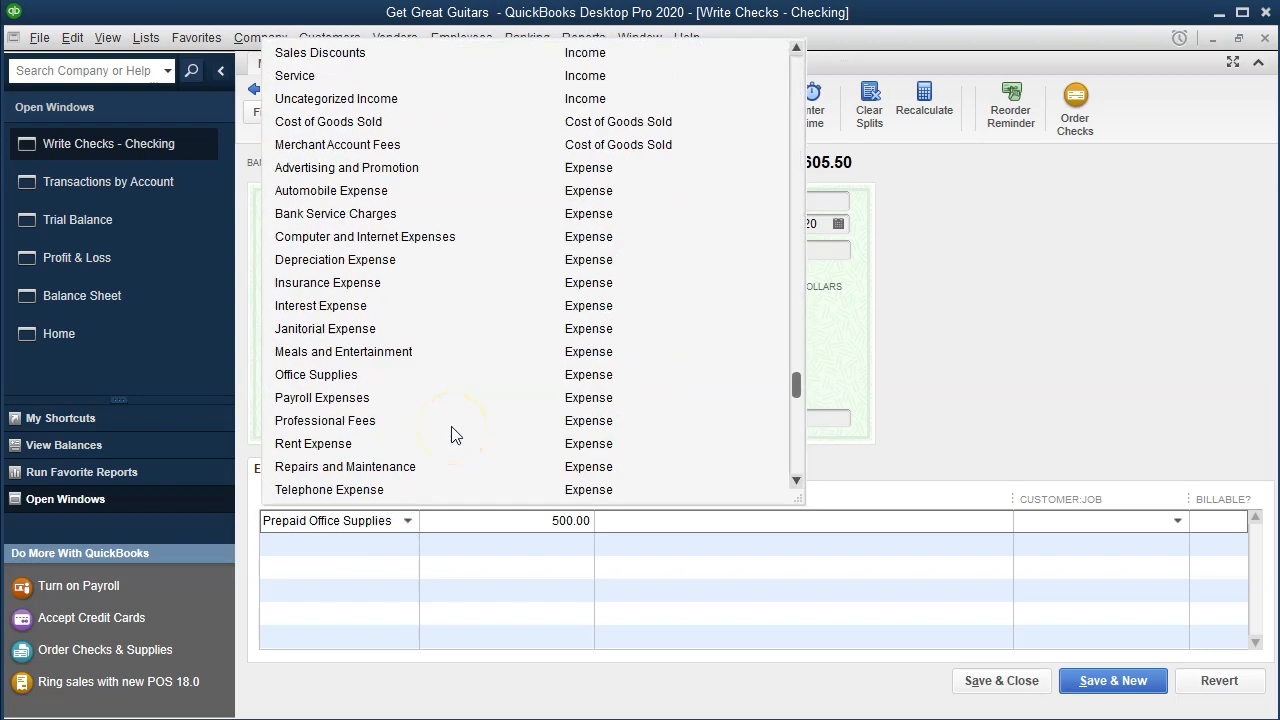
{"action": "left_click", "coordinate": [345, 376]}
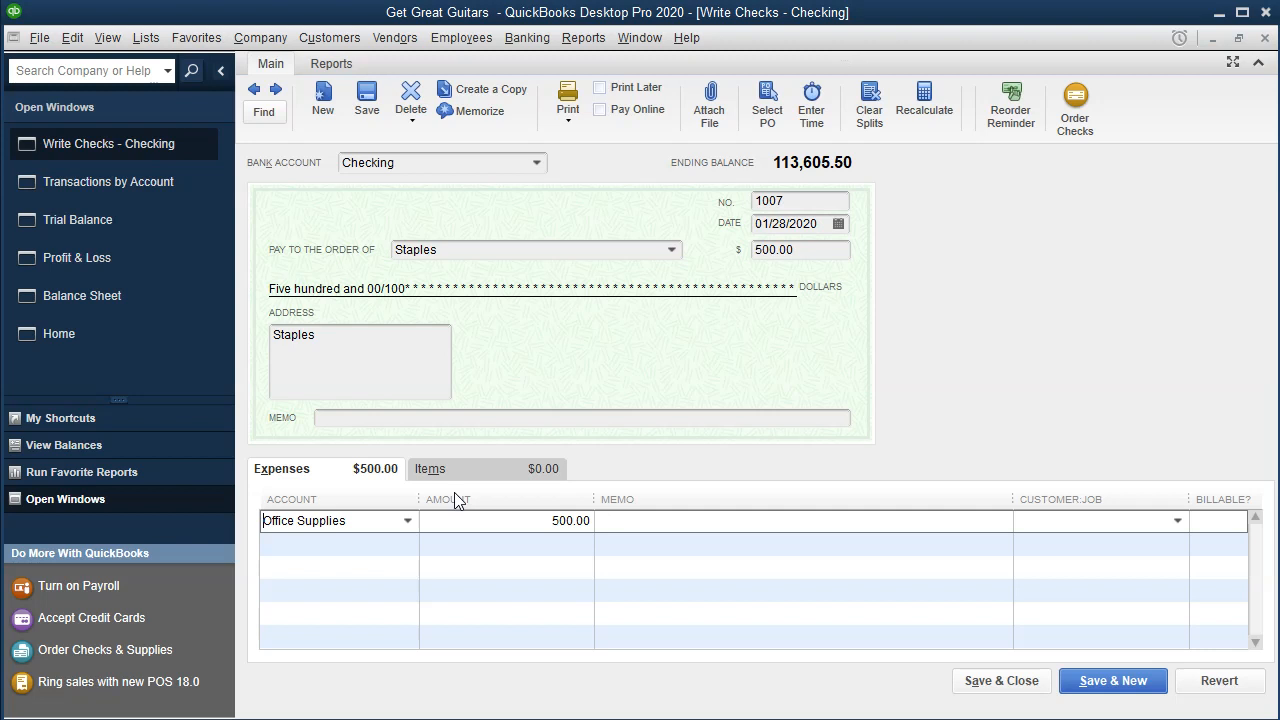
{"action": "left_click", "coordinate": [1024, 684]}
{"action": "left_click", "coordinate": [549, 156]}
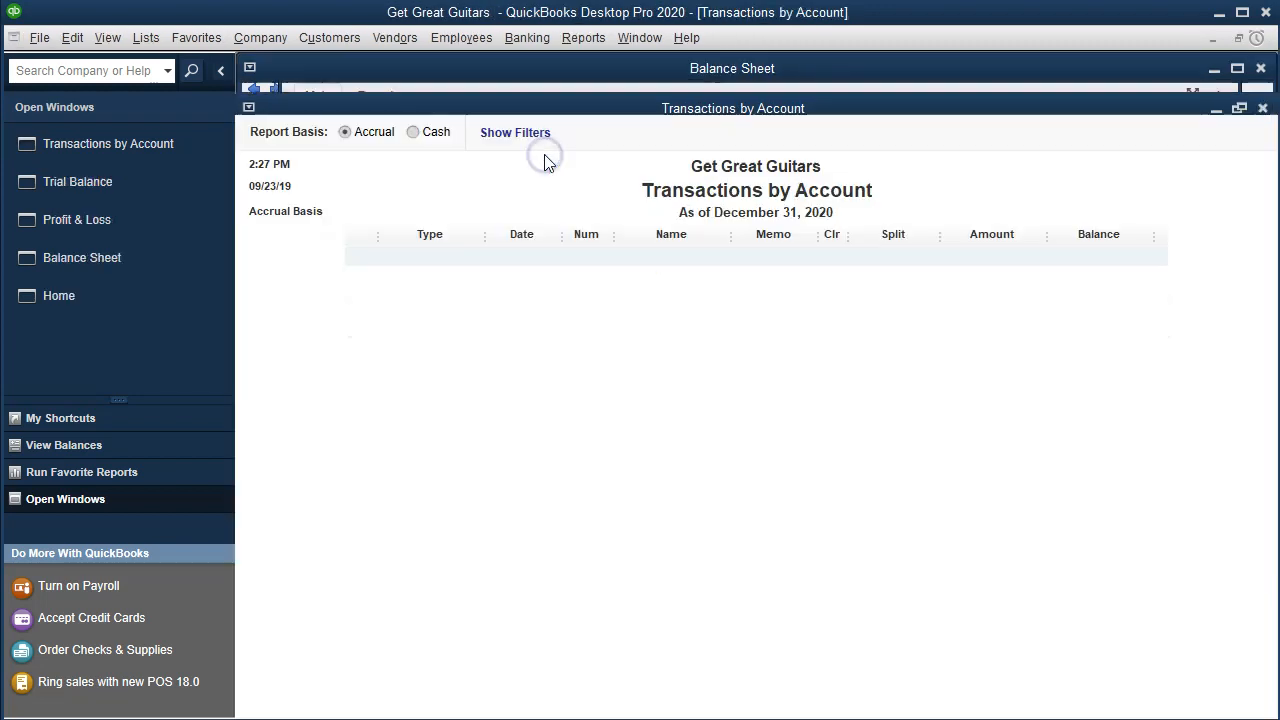
{"action": "left_click", "coordinate": [1265, 38]}
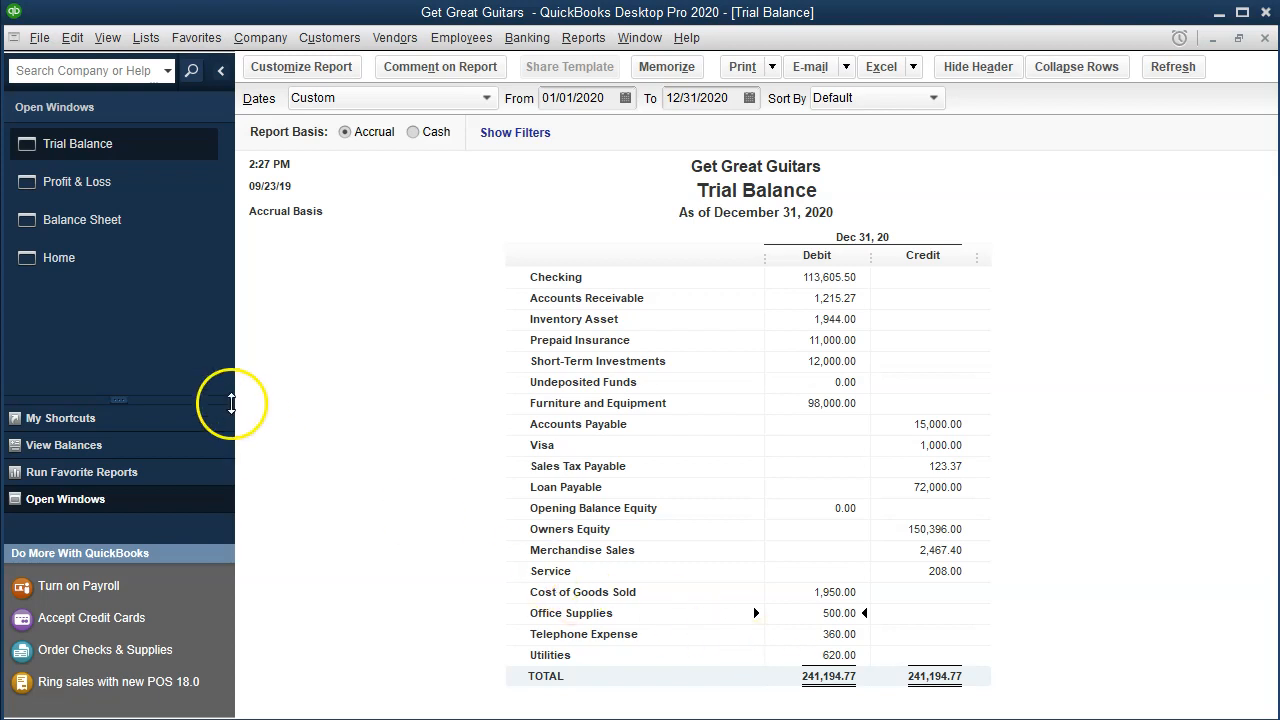
Review the Profit & Loss report, and examine the Balance Sheet from assets down to the equity section.
{"action": "left_click", "coordinate": [118, 190]}
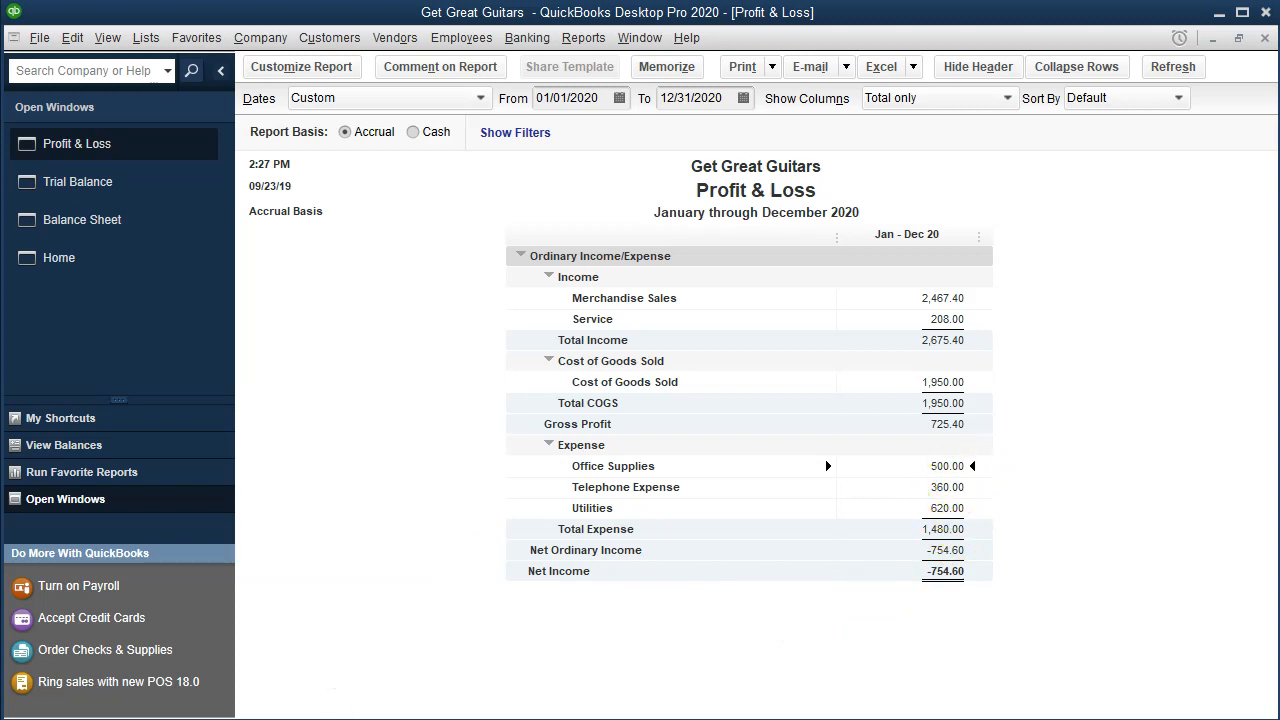
{"action": "left_click", "coordinate": [84, 220]}
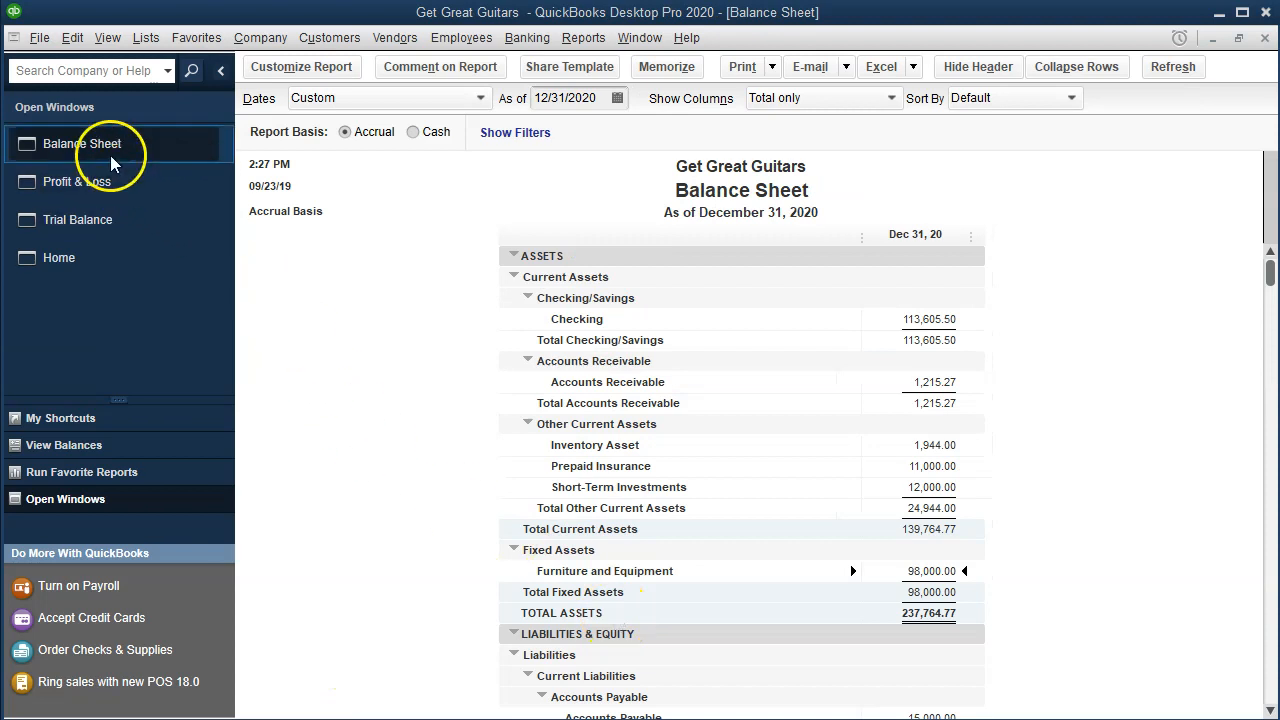
{"action": "scroll", "coordinate": [1025, 356], "scroll_direction": "down", "scroll_amount": 3}
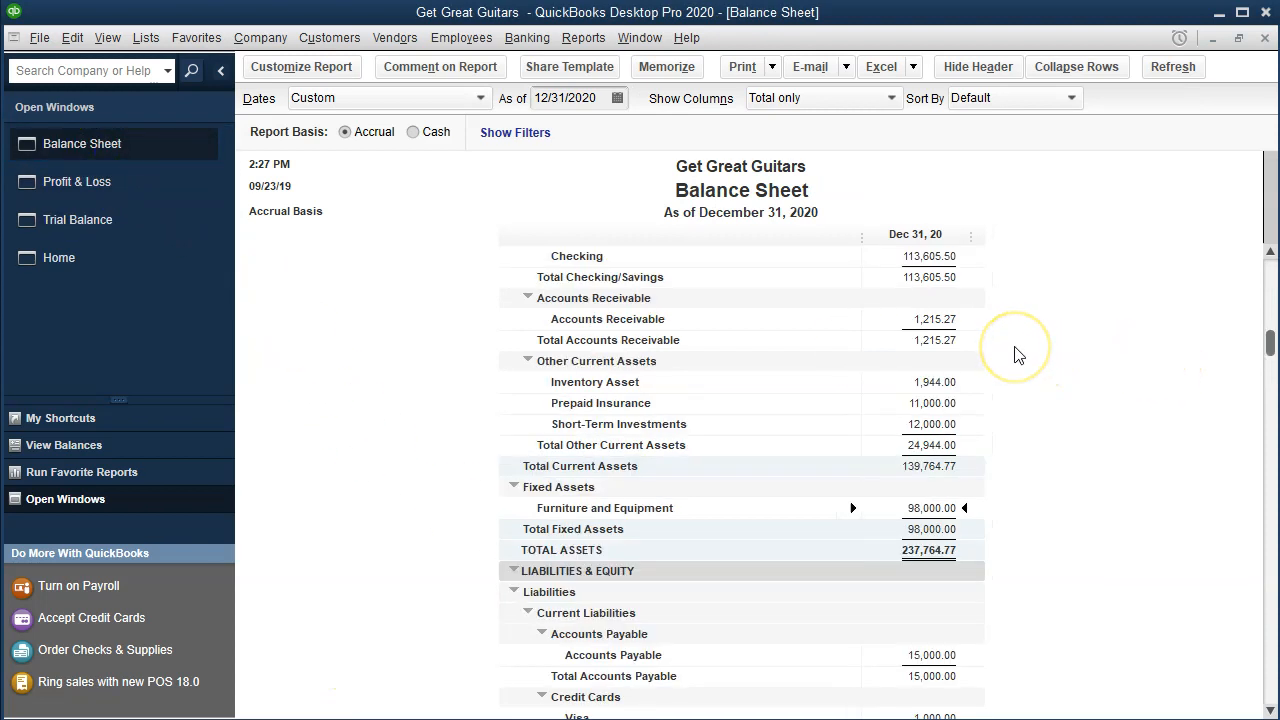
{"action": "scroll", "coordinate": [1017, 355], "scroll_direction": "down", "scroll_amount": 3}
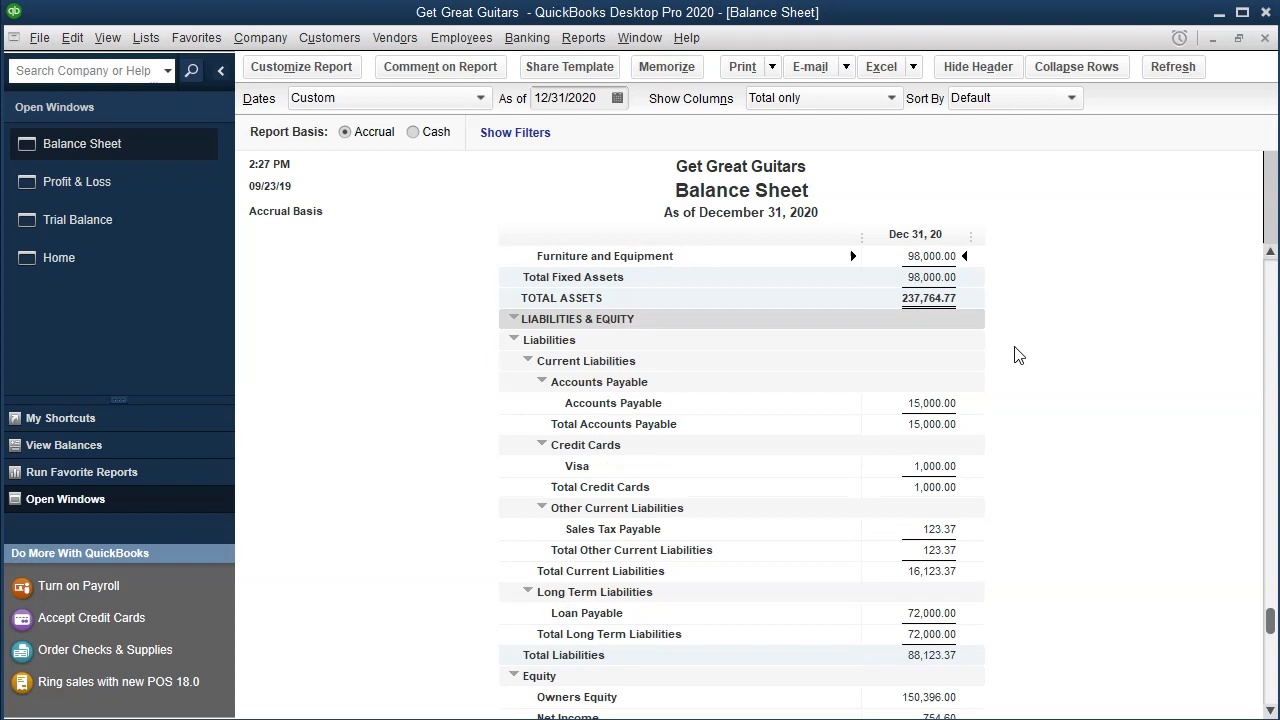
Check the Net Income line on the Profit & Loss report, and return to the Trial Balance.
{"action": "left_click", "coordinate": [137, 183]}
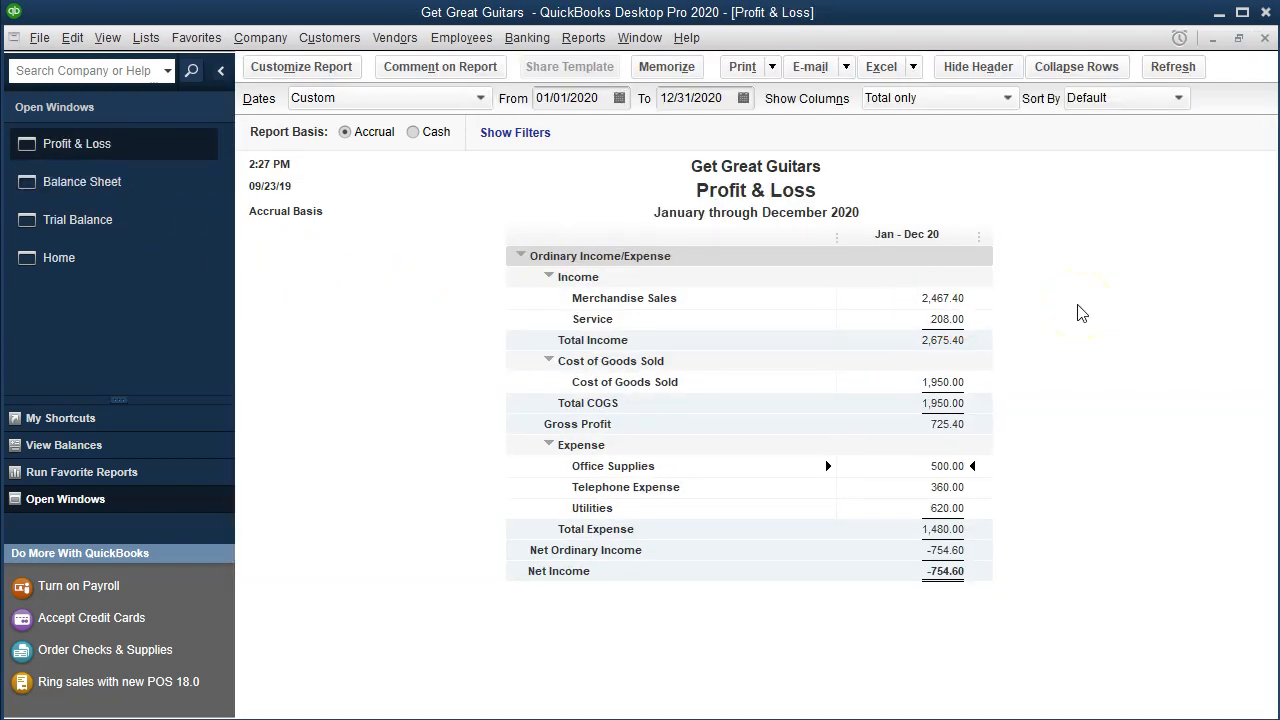
{"action": "left_click", "coordinate": [965, 568]}
{"action": "left_click", "coordinate": [698, 665]}
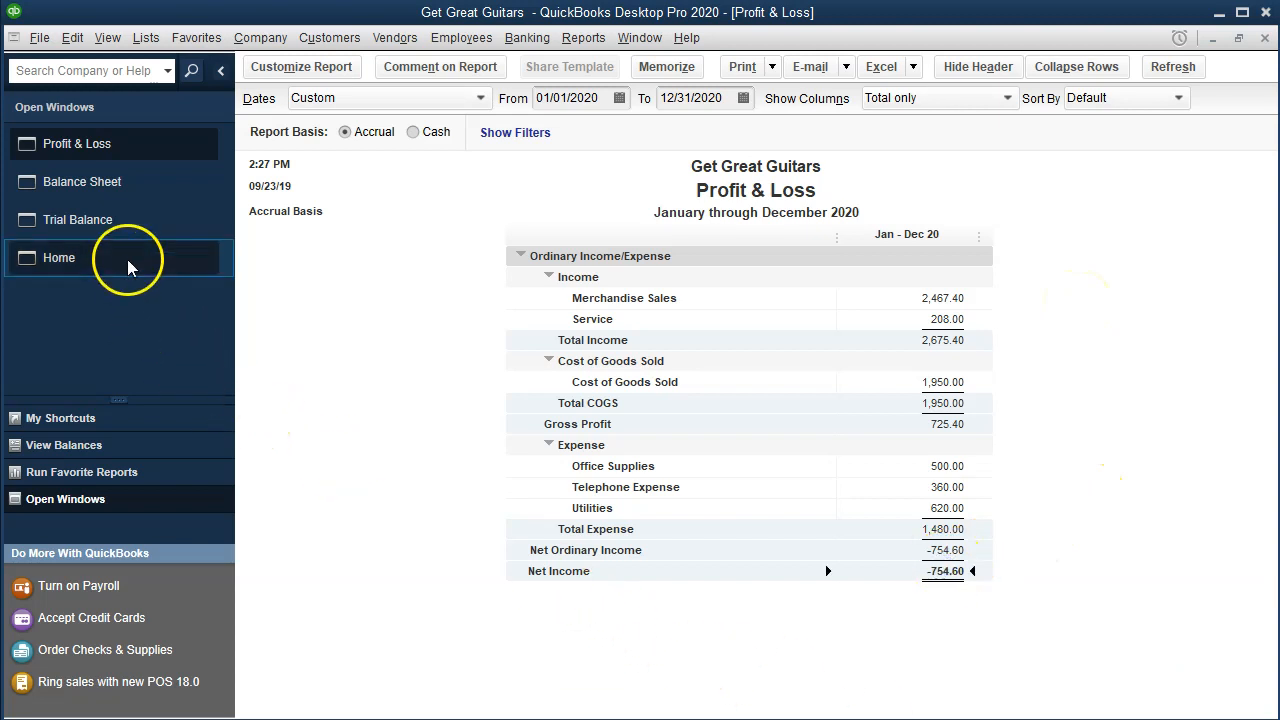
{"action": "left_click", "coordinate": [101, 235]}
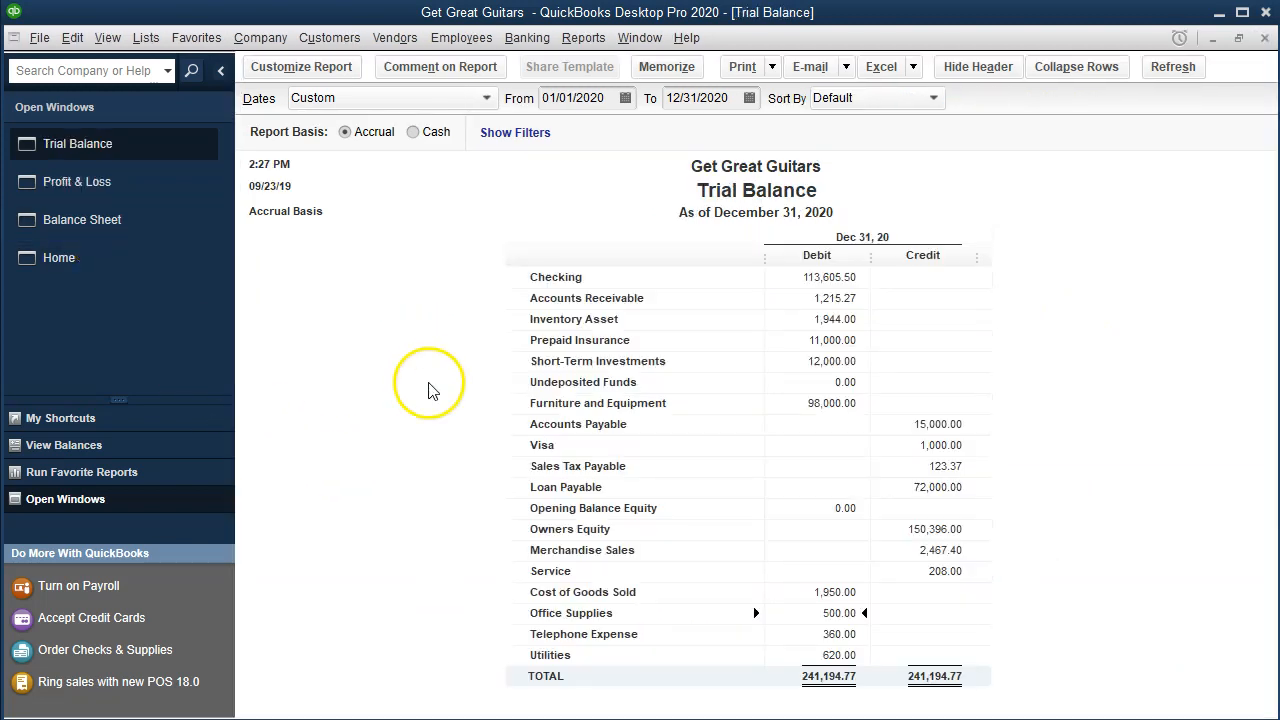